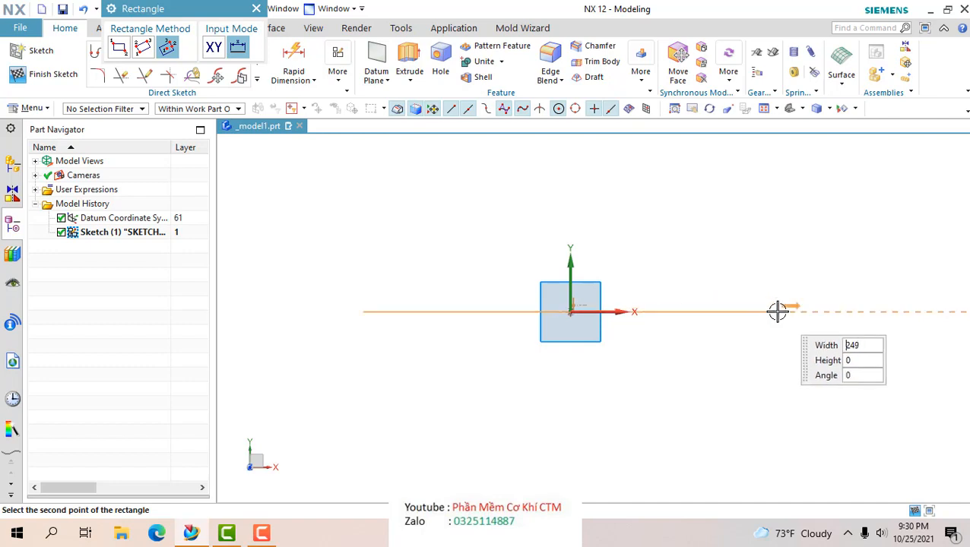
# - Sketch a horizontal rectangle about 250 by 108 mm centred on the sketch origin
pyautogui.click(778, 312)
pyautogui.click(766, 400)
pyautogui.press('Escape')
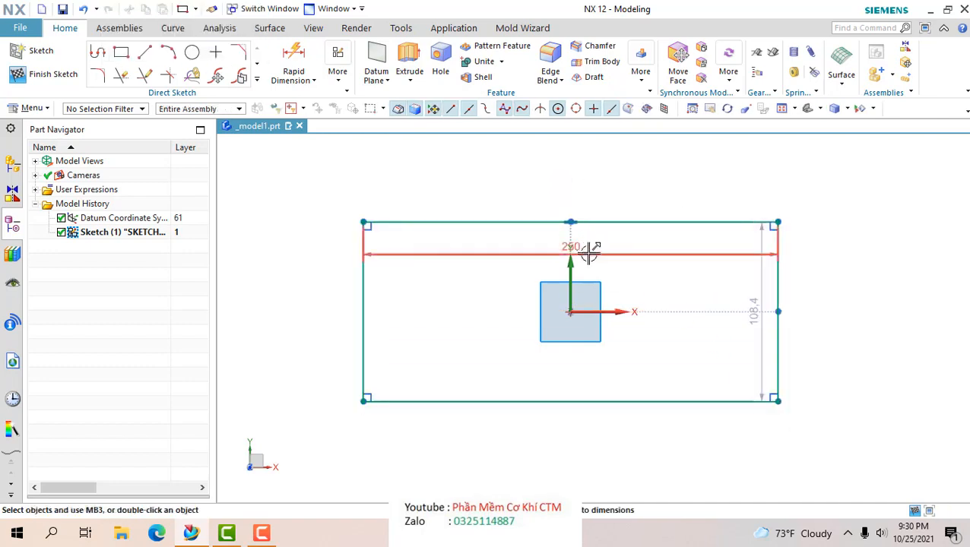
# - Place the rectangle's width dimension above its upper edge and set the width to 1200 mm
pyautogui.moveTo(584, 248); pyautogui.dragTo(574, 173)
pyautogui.doubleClick(574, 174)
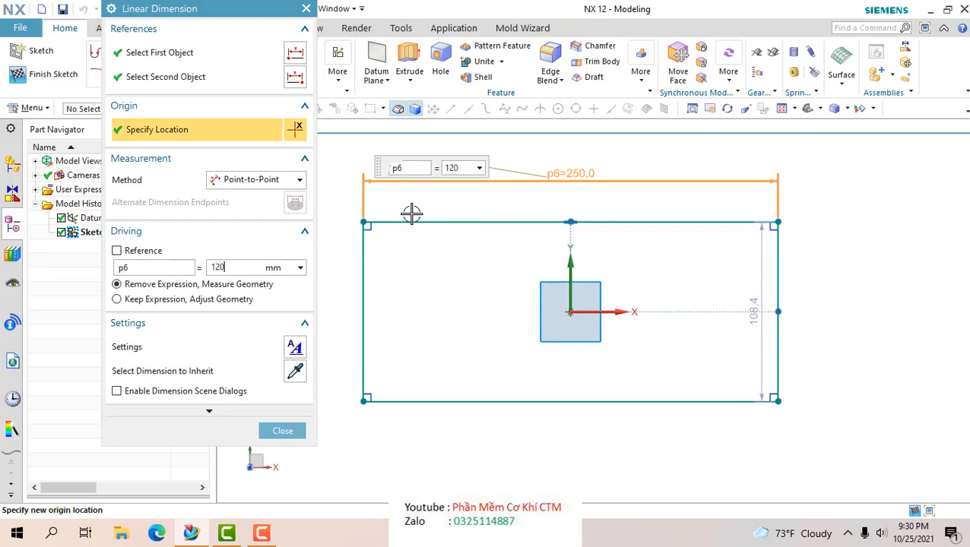
pyautogui.press('Return')
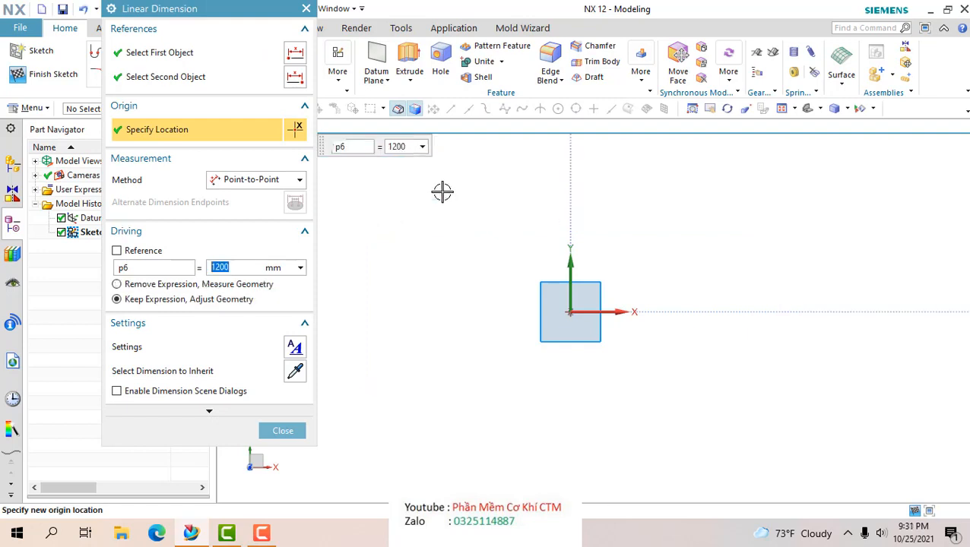
pyautogui.click(283, 431)
pyautogui.scroll(-5, 351, 384)
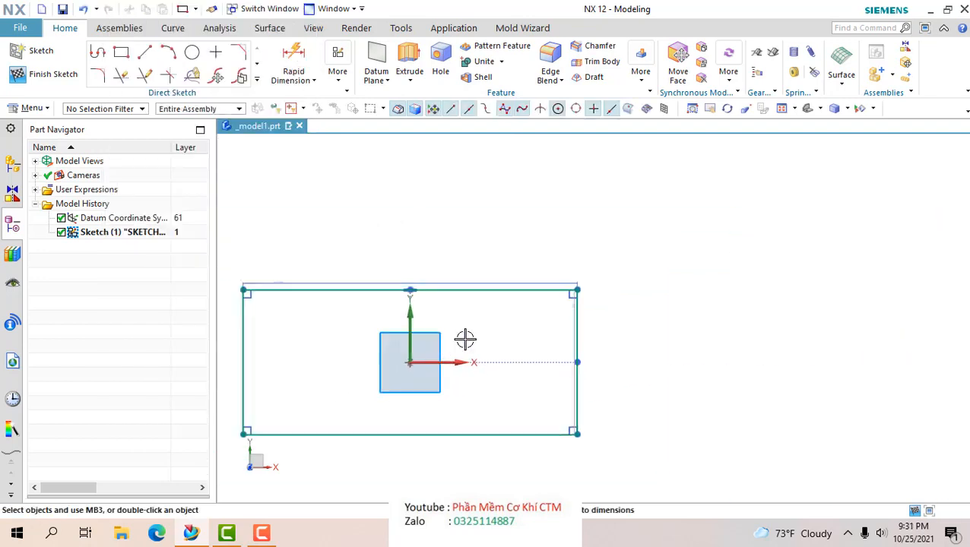
pyautogui.scroll(3, 411, 354)
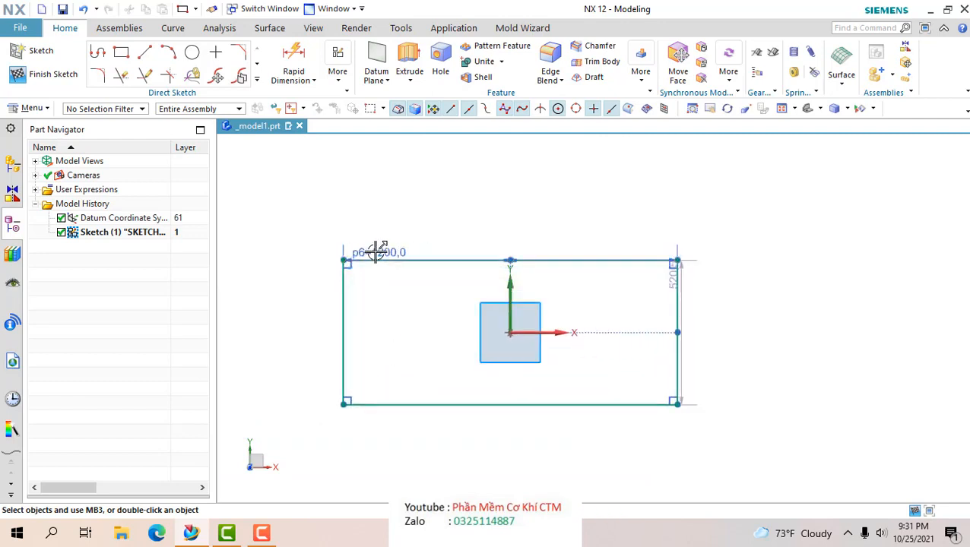
# - Move the width and height dimensions clear of the rectangle and set its height to 500 mm
pyautogui.moveTo(377, 251)
pyautogui.mouseDown()
pyautogui.moveTo(536, 213)
pyautogui.moveTo(537, 202)
pyautogui.mouseUp()
pyautogui.moveTo(689, 282); pyautogui.dragTo(742, 287)
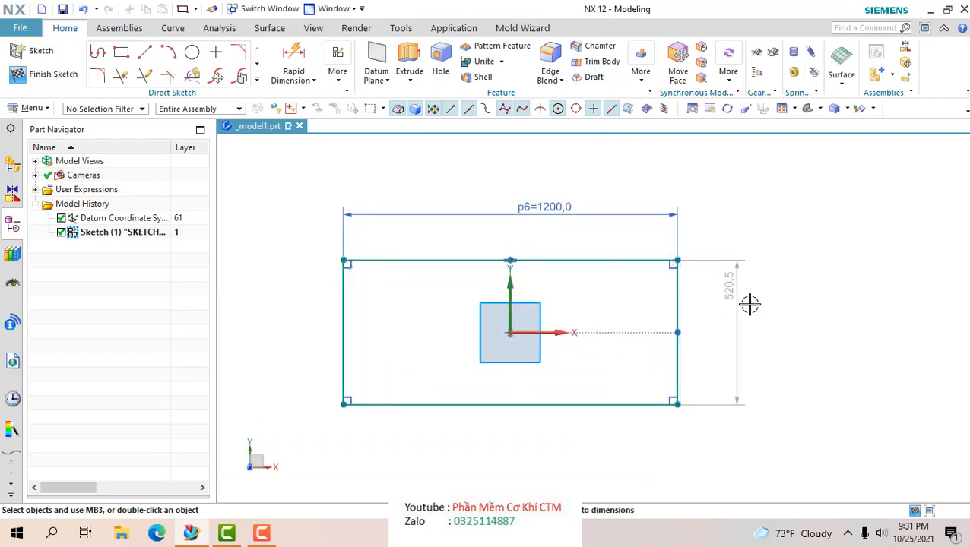
pyautogui.doubleClick(734, 284)
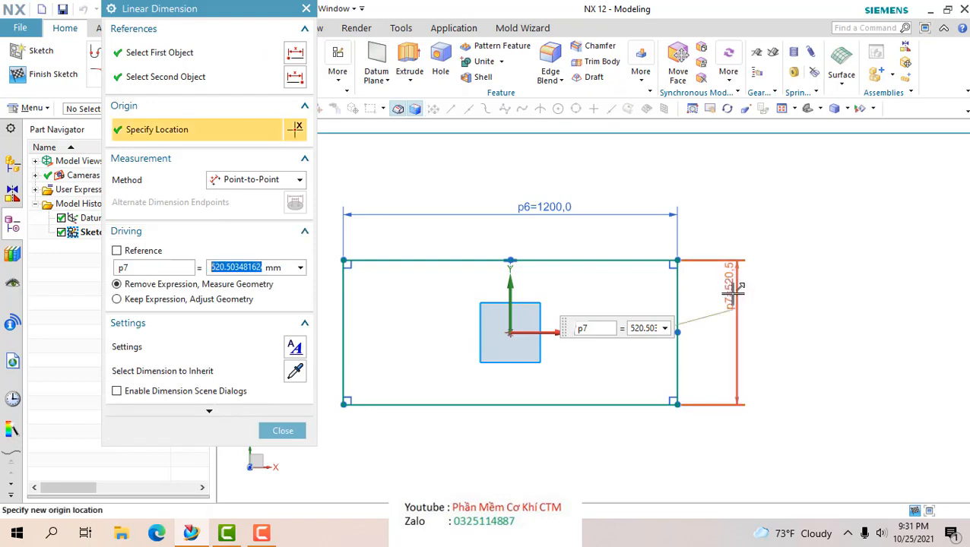
pyautogui.write('500')
pyautogui.press('Return')
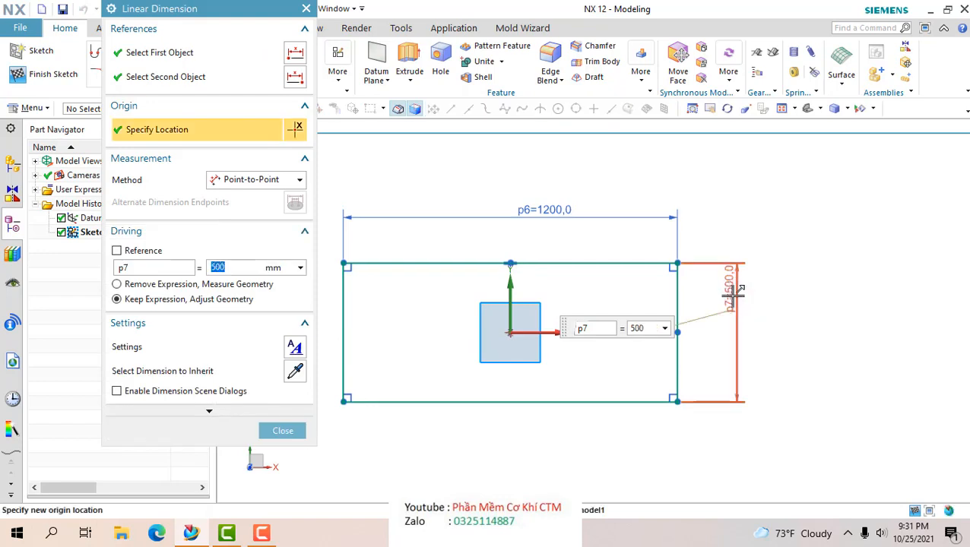
pyautogui.click(271, 438)
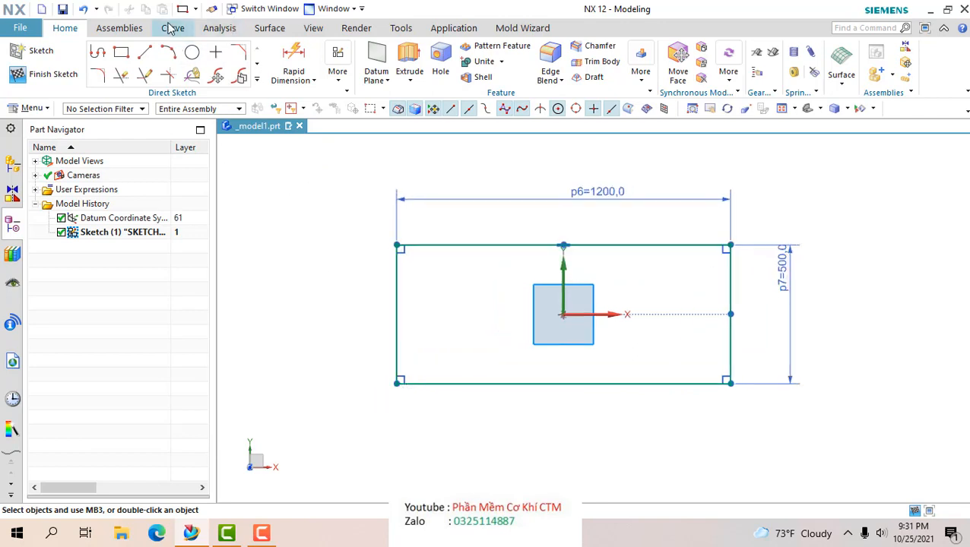
# - Fillet all four corners of the rectangle with a 25 mm radius
pyautogui.click(97, 76)
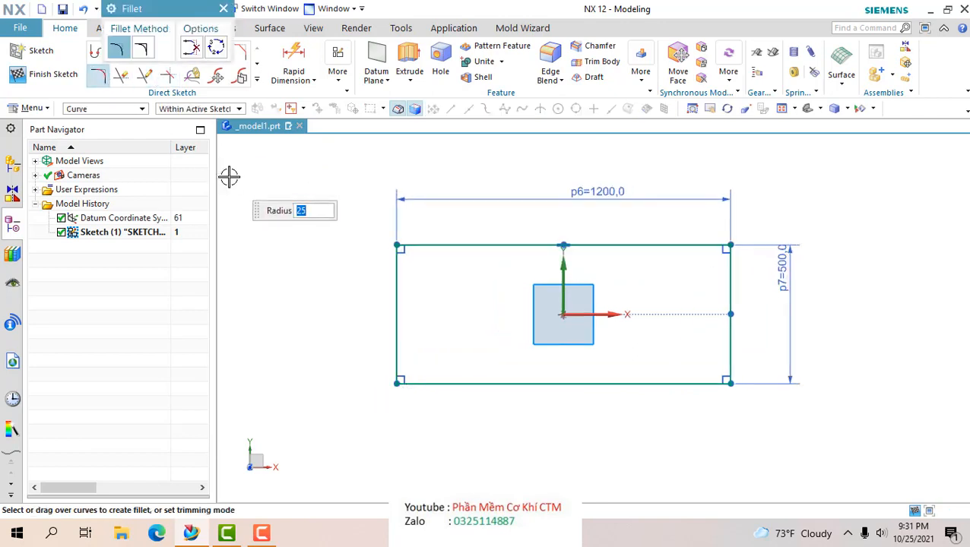
pyautogui.moveTo(437, 219)
pyautogui.mouseDown()
pyautogui.moveTo(401, 256)
pyautogui.moveTo(373, 338)
pyautogui.moveTo(368, 327)
pyautogui.moveTo(461, 413)
pyautogui.mouseUp()
pyautogui.moveTo(571, 431); pyautogui.dragTo(657, 378)
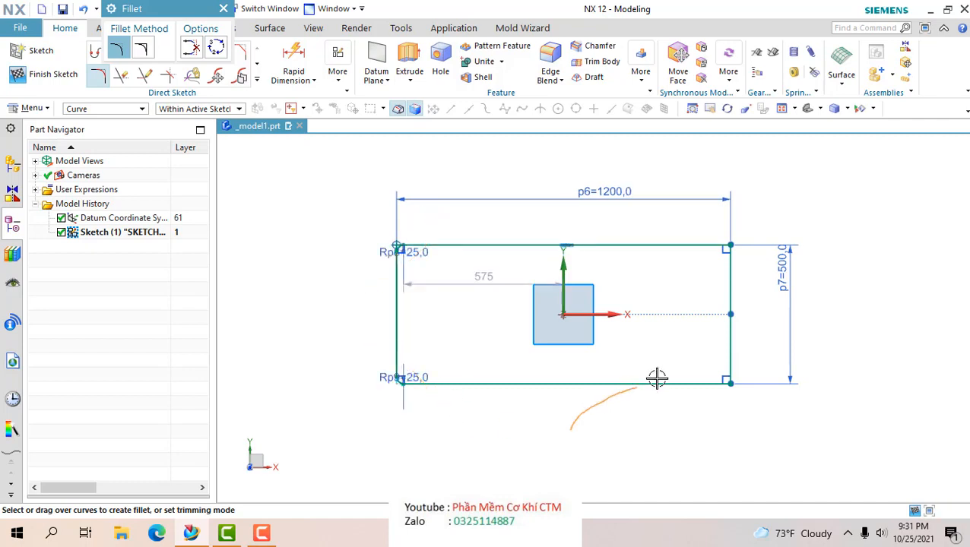
pyautogui.moveTo(774, 310)
pyautogui.mouseDown()
pyautogui.moveTo(649, 155)
pyautogui.moveTo(325, 136)
pyautogui.mouseUp()
pyautogui.scroll(3, 470, 308)
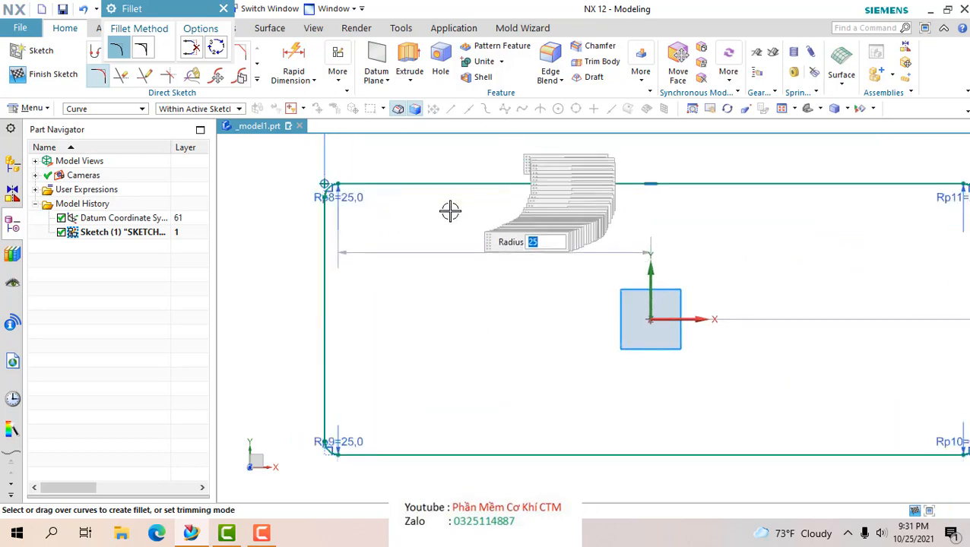
pyautogui.press('Escape')
pyautogui.scroll(-3, 453, 234)
pyautogui.scroll(1, 690, 305)
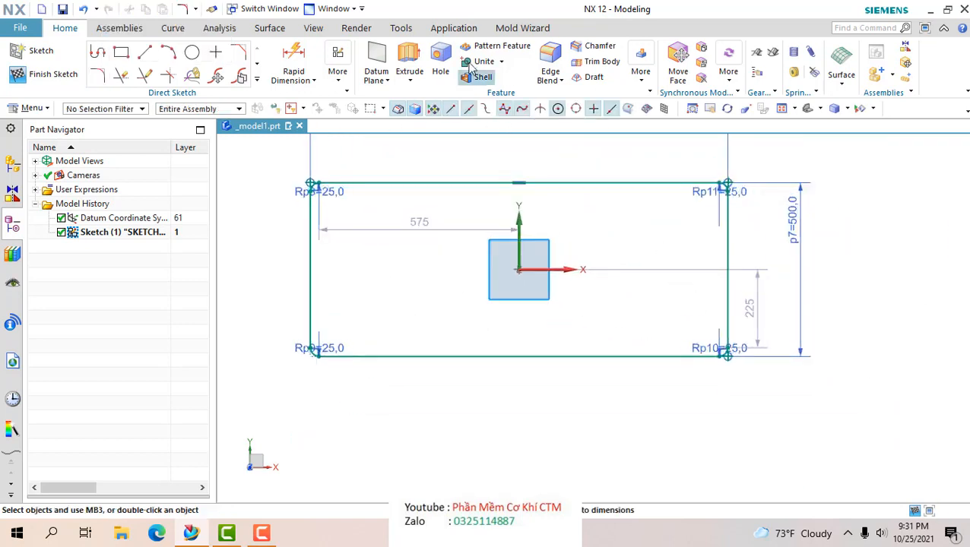
# - Extrude the filleted rectangle upward from 0 to 300 mm as a solid block without draft
pyautogui.click(411, 54)
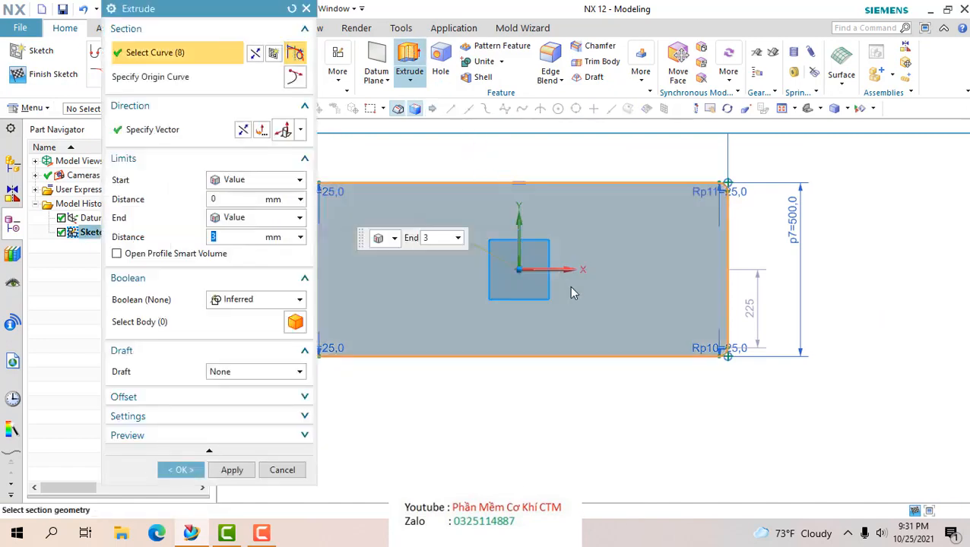
pyautogui.moveTo(581, 316)
pyautogui.mouseDown(button='middle')
pyautogui.moveTo(601, 250)
pyautogui.moveTo(623, 245)
pyautogui.moveTo(613, 253)
pyautogui.moveTo(597, 244)
pyautogui.moveTo(608, 242)
pyautogui.mouseUp(button='middle')
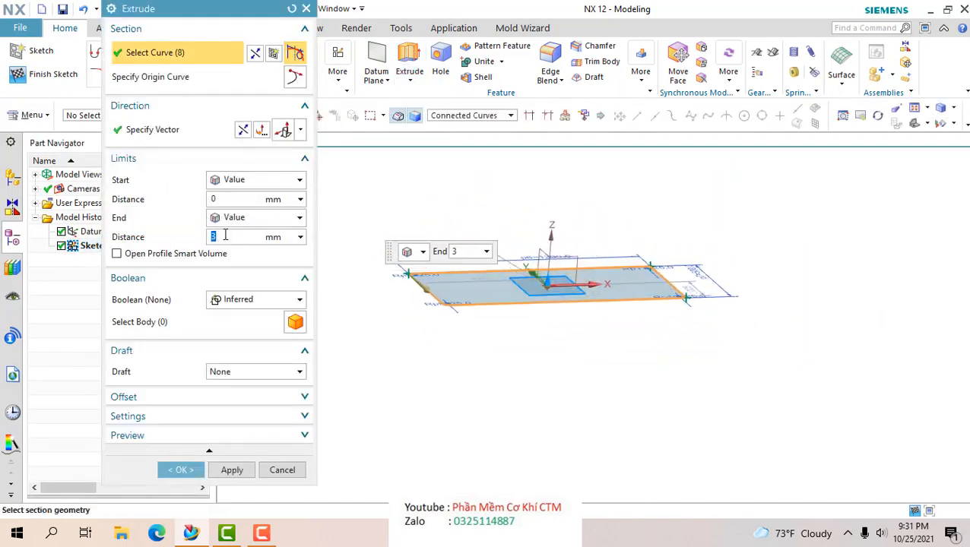
pyautogui.press('Return')
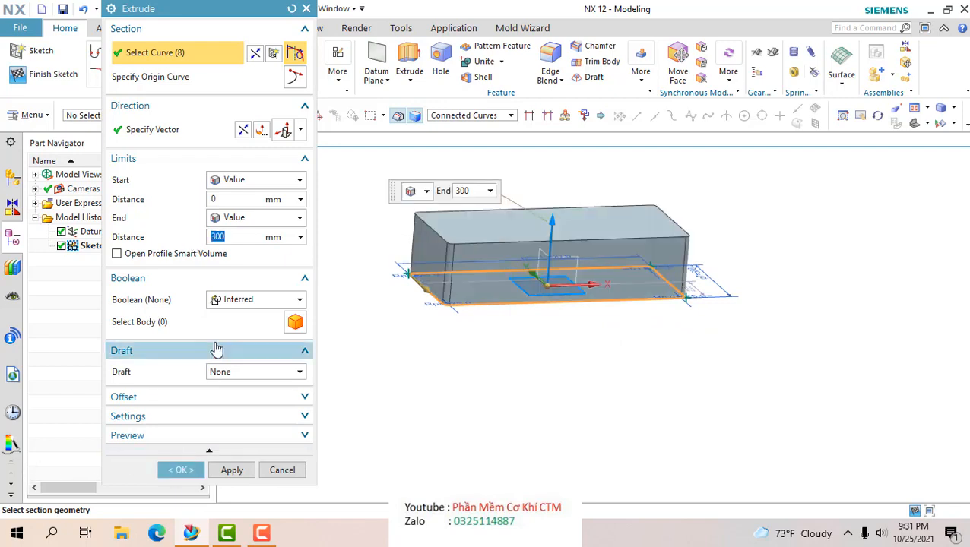
pyautogui.click(236, 302)
pyautogui.click(235, 374)
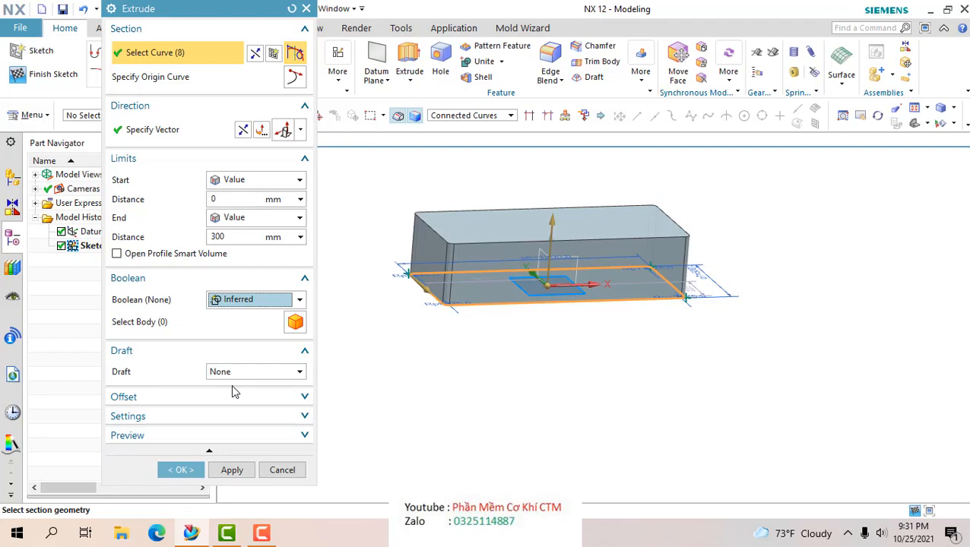
pyautogui.click(179, 470)
pyautogui.moveTo(443, 403)
pyautogui.mouseDown(button='middle')
pyautogui.moveTo(395, 372)
pyautogui.moveTo(473, 372)
pyautogui.moveTo(478, 387)
pyautogui.moveTo(447, 399)
pyautogui.mouseUp(button='middle')
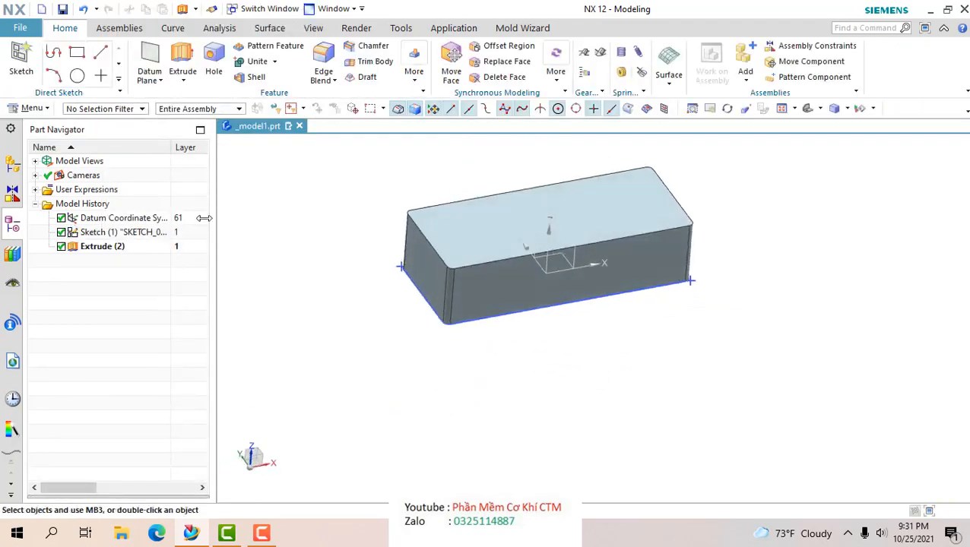
# - Create a sketch on the block's top face using the work part origin
pyautogui.click(16, 69)
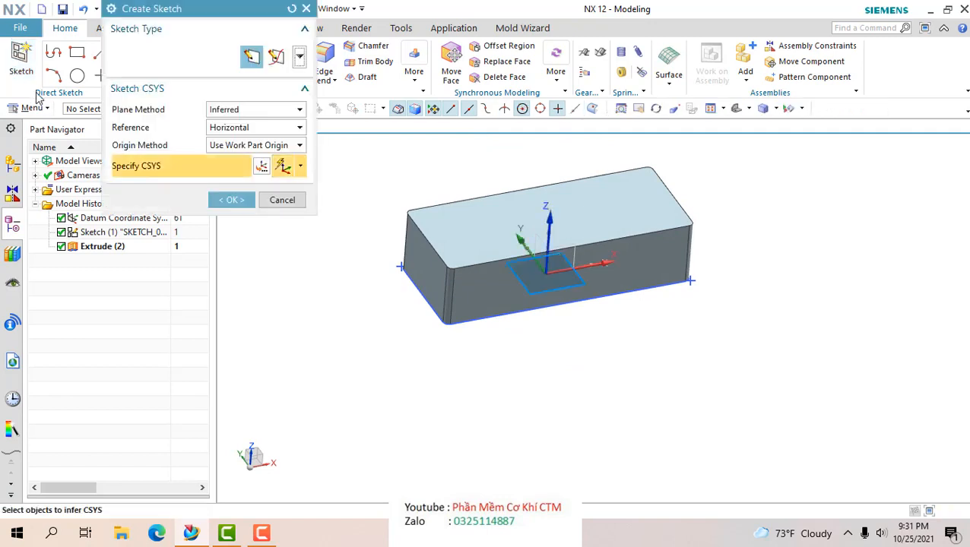
pyautogui.click(286, 148)
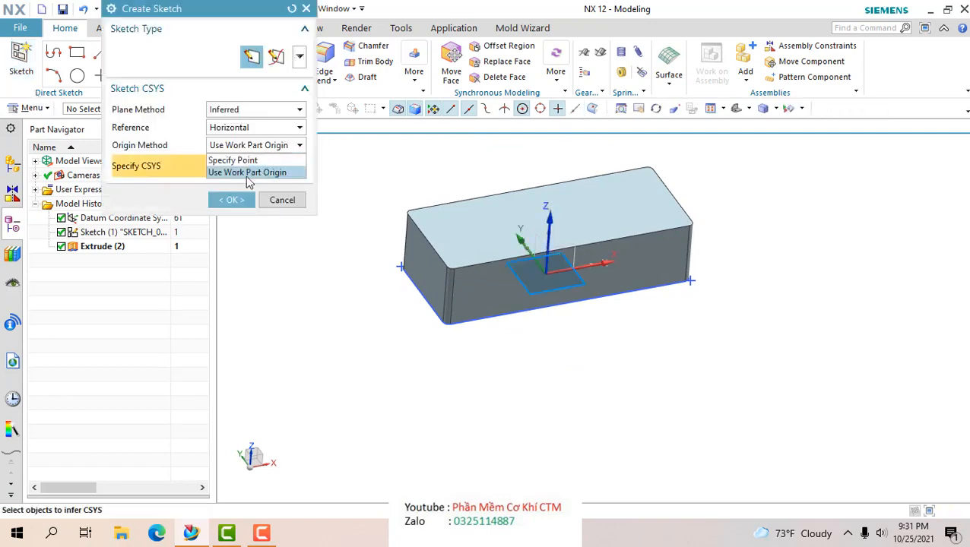
pyautogui.click(246, 176)
pyautogui.click(483, 214)
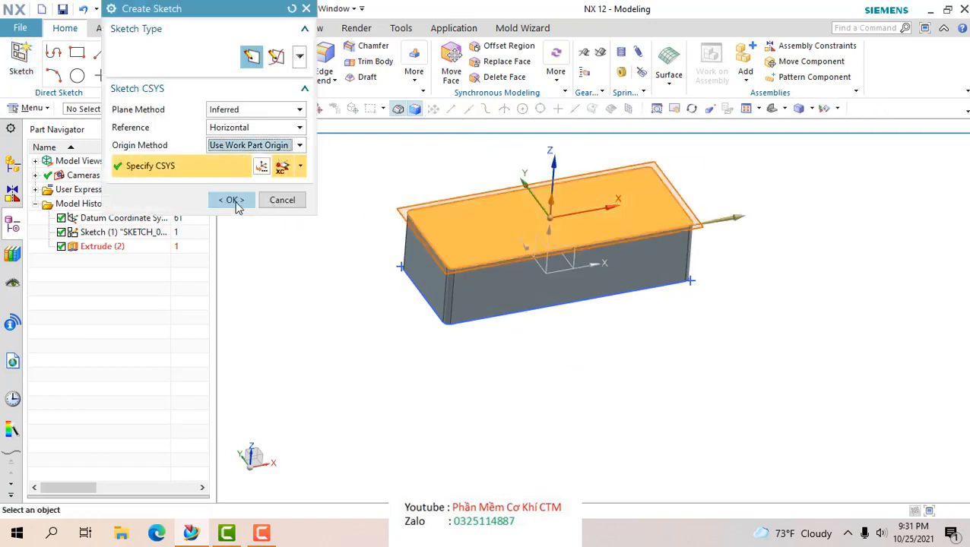
pyautogui.click(231, 200)
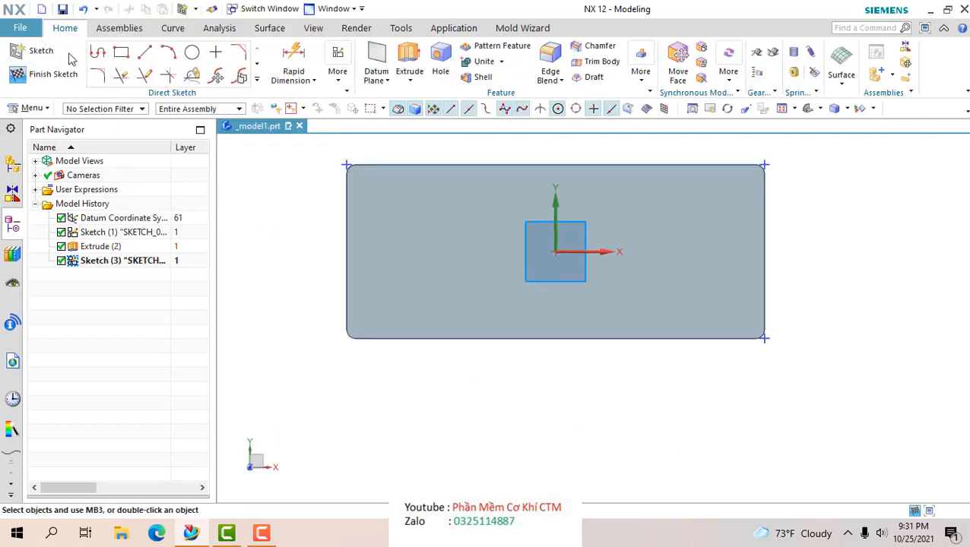
# - Sketch a centre-based rectangle about 350 mm wide on the face's left half and another about 400 by 260 mm on its right half
pyautogui.click(123, 53)
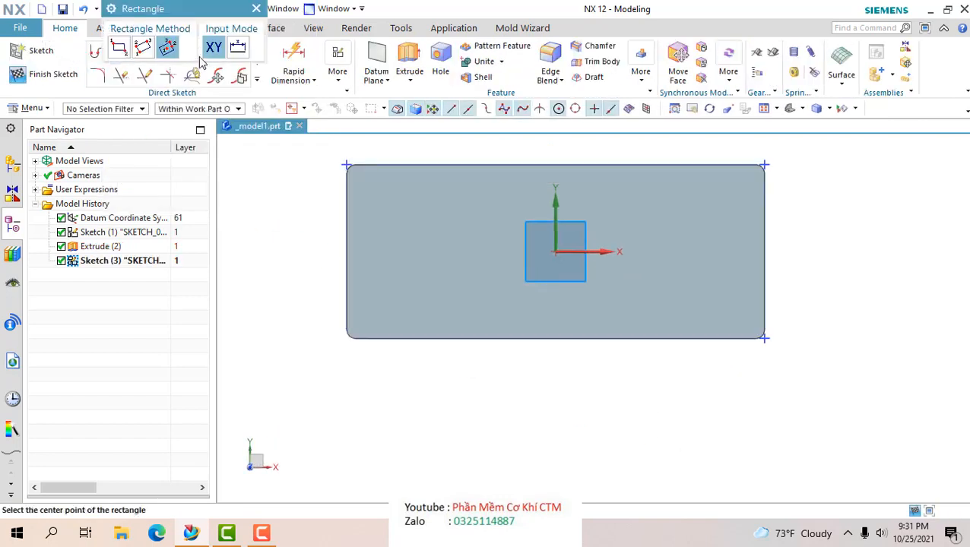
pyautogui.click(442, 244)
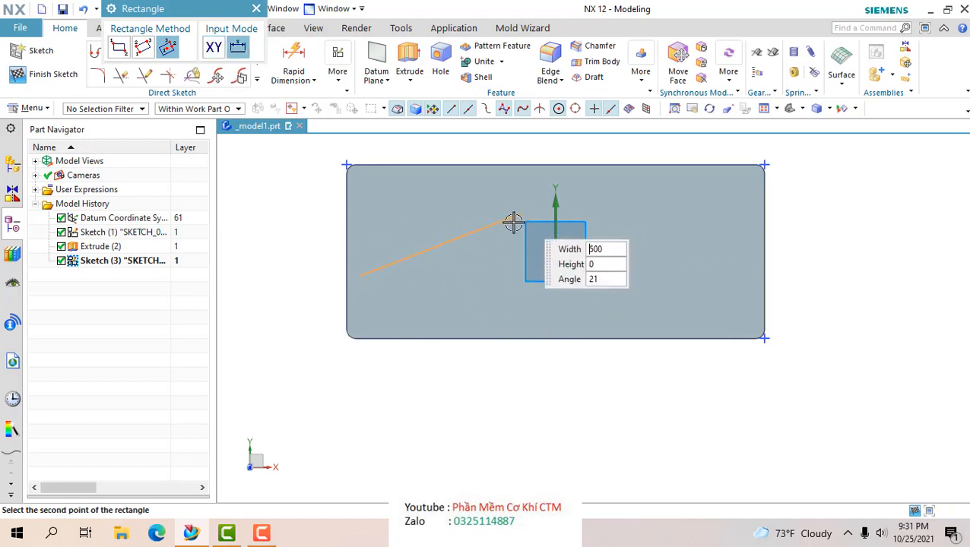
pyautogui.click(502, 247)
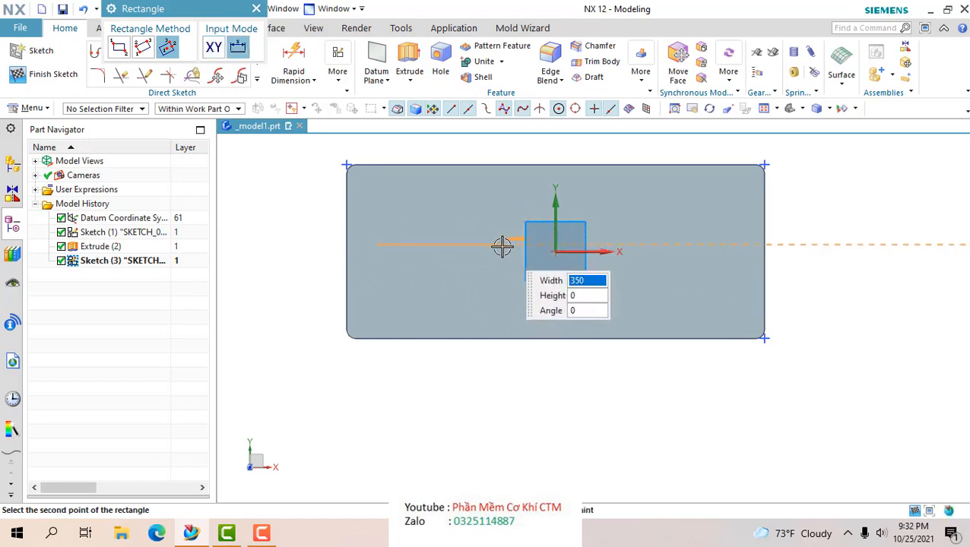
pyautogui.click(491, 293)
pyautogui.click(650, 248)
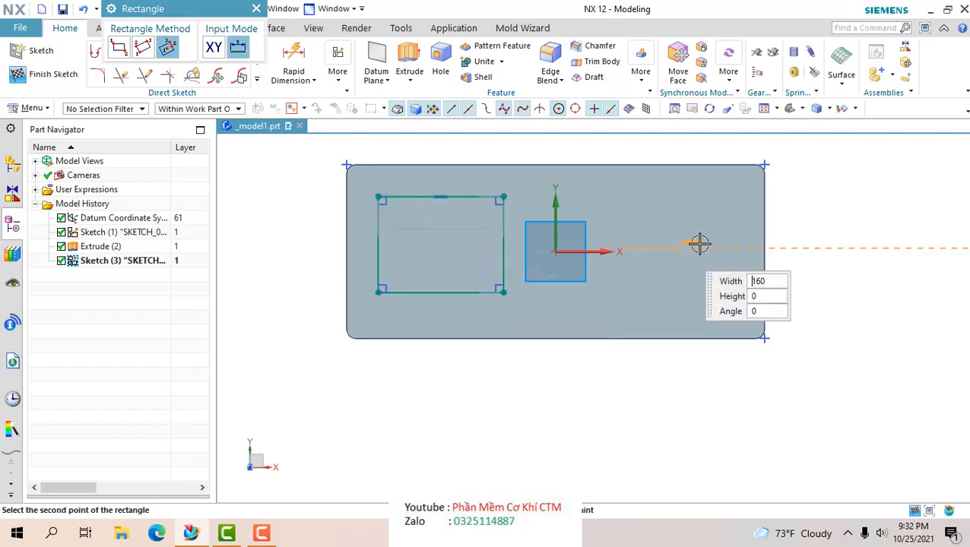
pyautogui.click(719, 248)
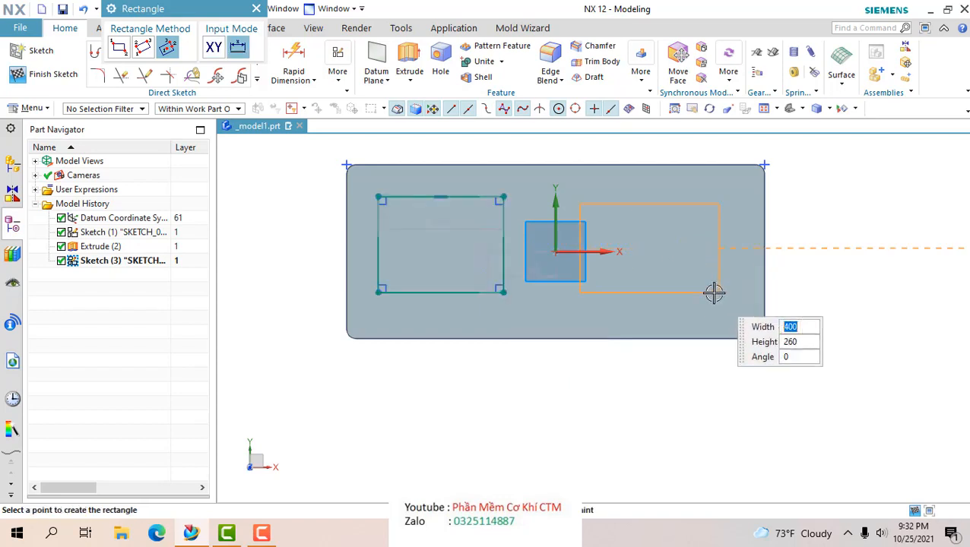
pyautogui.press('Escape')
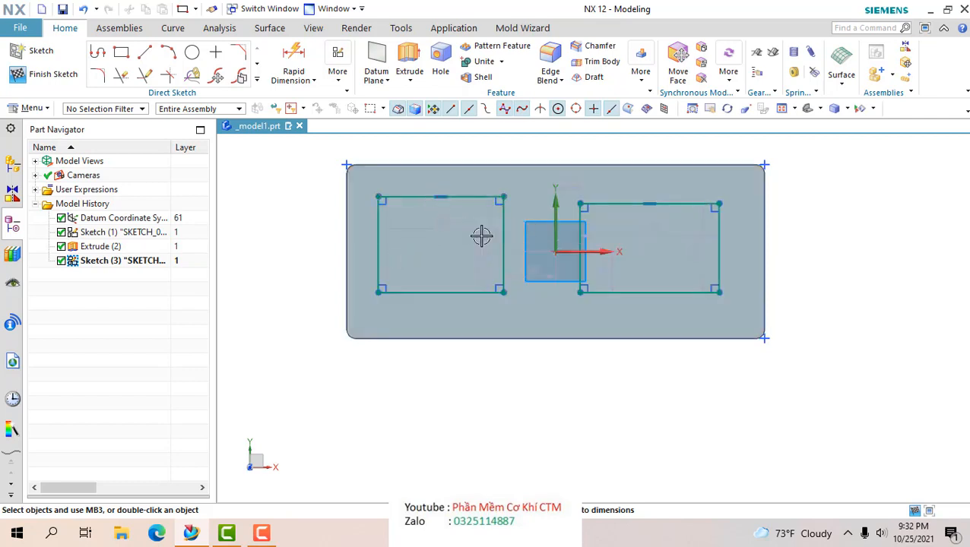
# - Align the midpoint of the left rectangle's inner vertical edge horizontally with the sketch origin
pyautogui.click(555, 252)
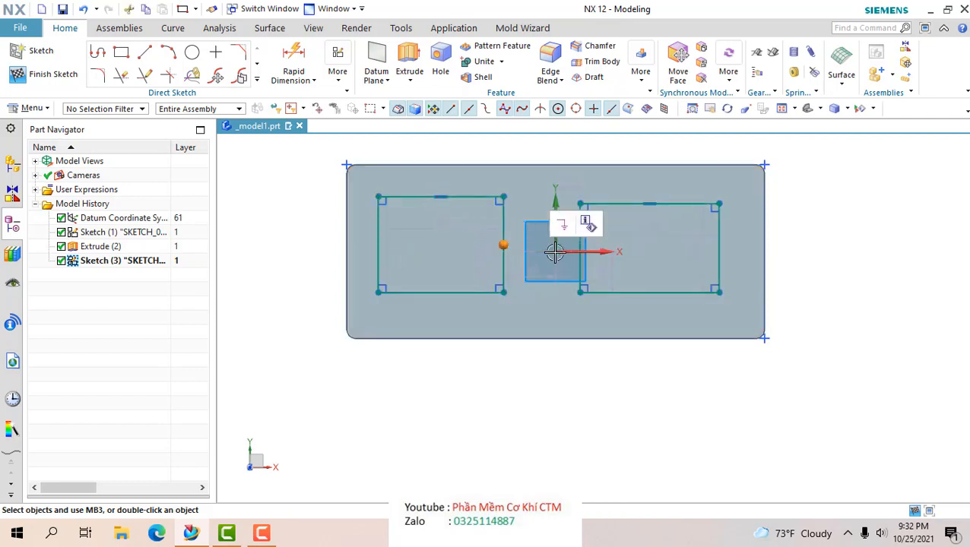
pyautogui.click(556, 252)
pyautogui.click(605, 229)
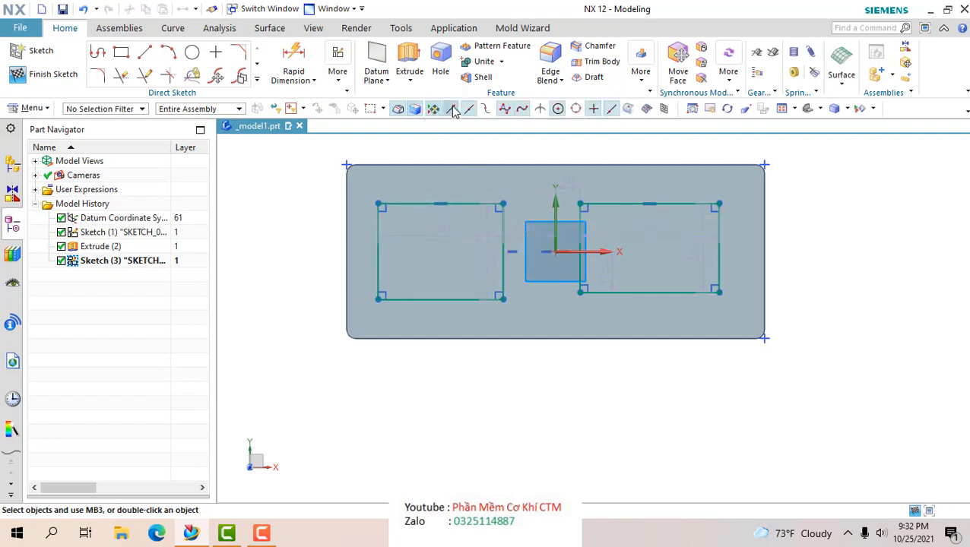
# - Align the midpoint of the right rectangle's outer vertical edge horizontally with the sketch origin
pyautogui.scroll(1, 585, 266)
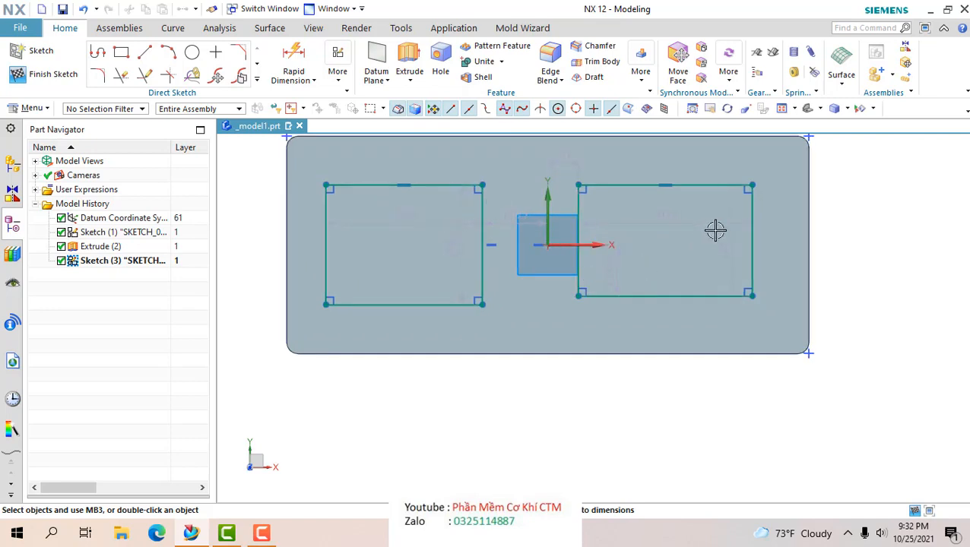
pyautogui.click(752, 240)
pyautogui.click(552, 244)
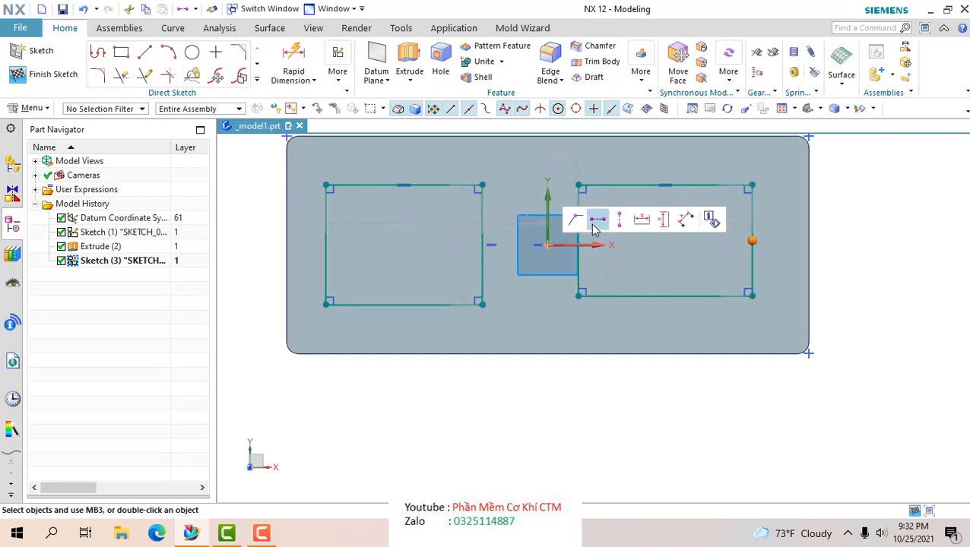
pyautogui.click(592, 225)
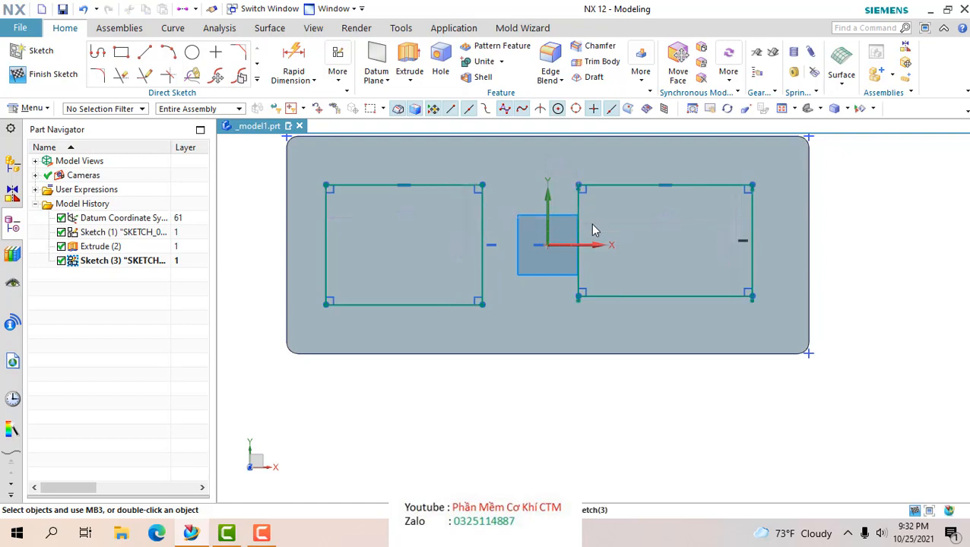
# - Make the upper and inner vertical edges of both rectangles equal in length, turning them into matching squares
pyautogui.click(449, 197)
pyautogui.click(481, 210)
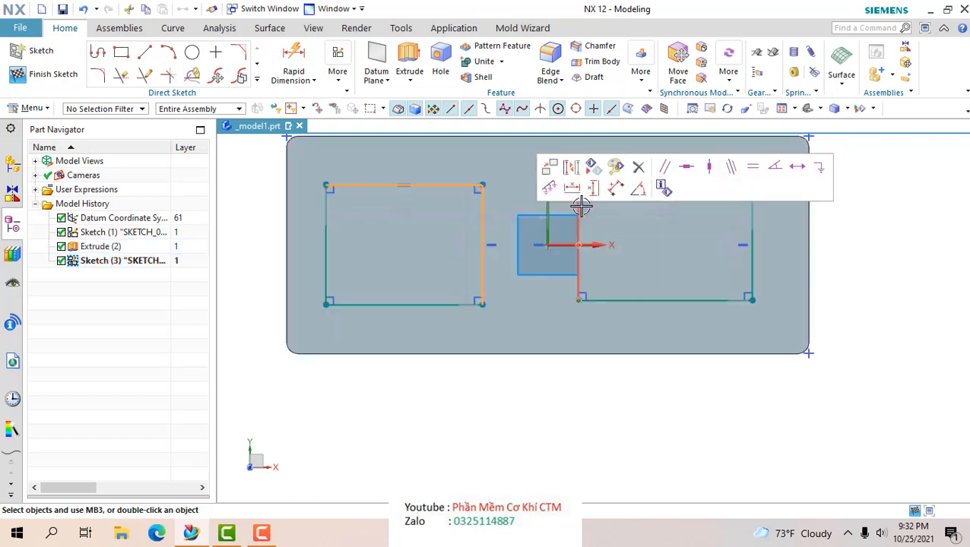
pyautogui.click(582, 207)
pyautogui.scroll(-3, 601, 204)
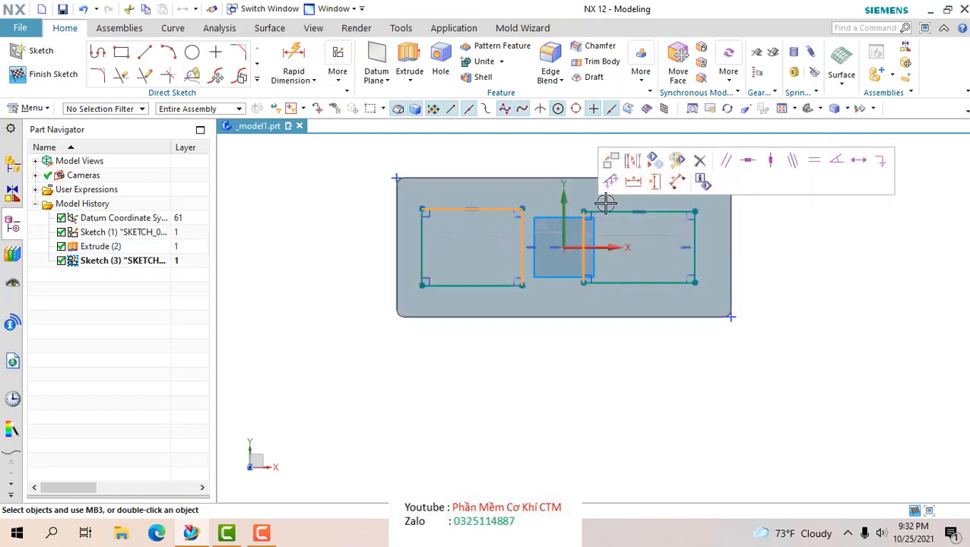
pyautogui.click(608, 210)
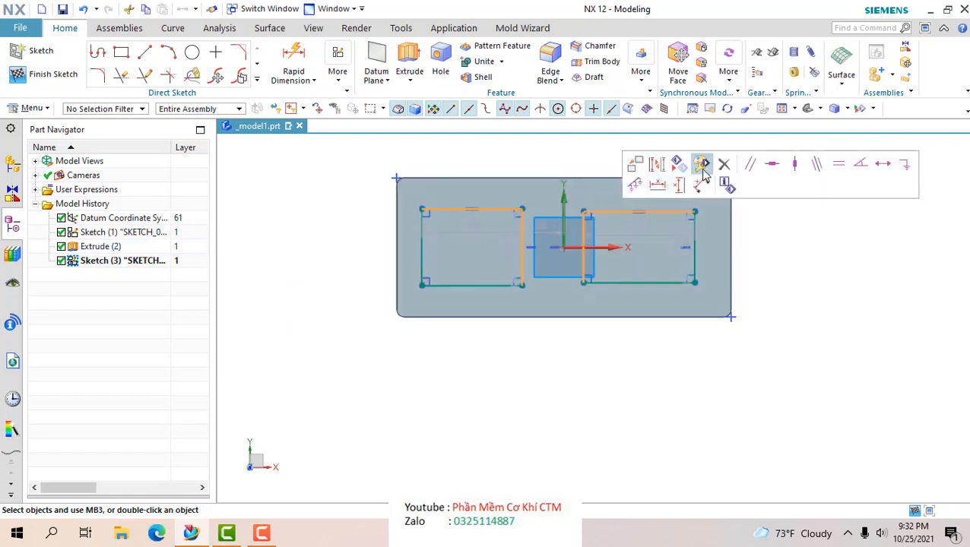
pyautogui.click(838, 165)
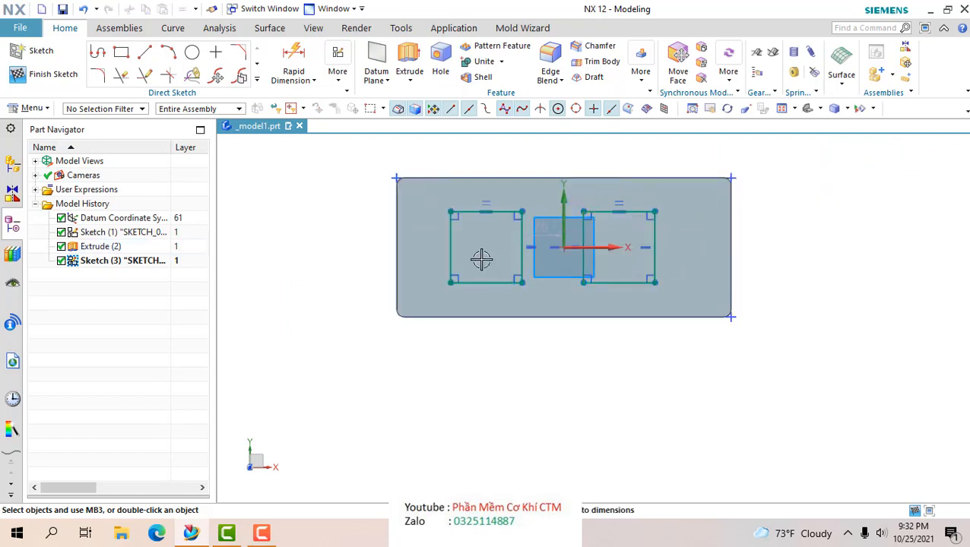
# - Set the right square's vertical side length to 390 mm
pyautogui.scroll(3, 483, 255)
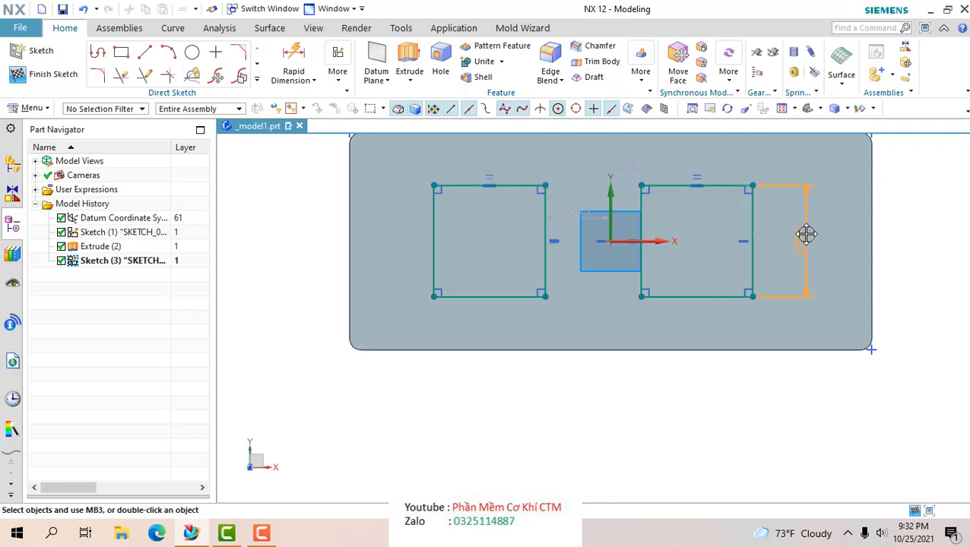
pyautogui.doubleClick(793, 250)
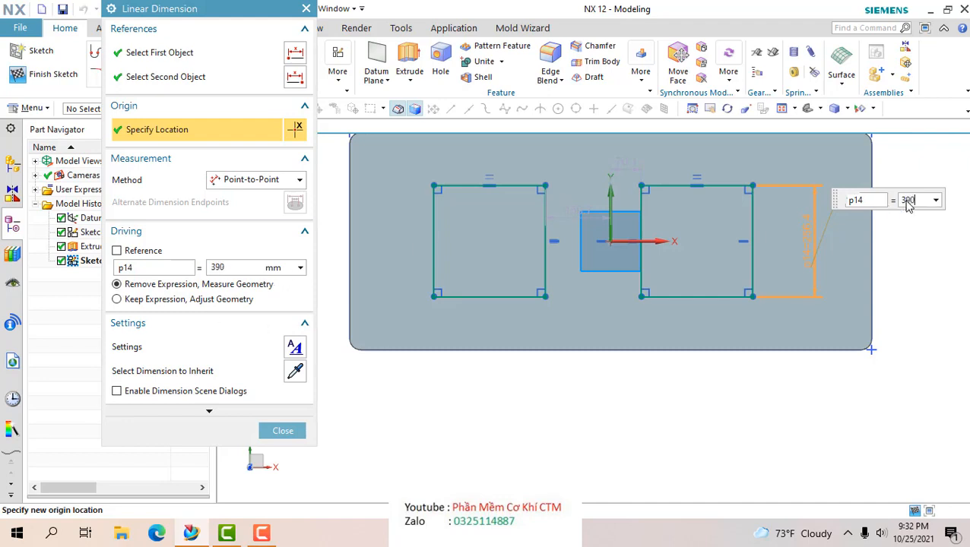
pyautogui.write('390')
pyautogui.press('Return')
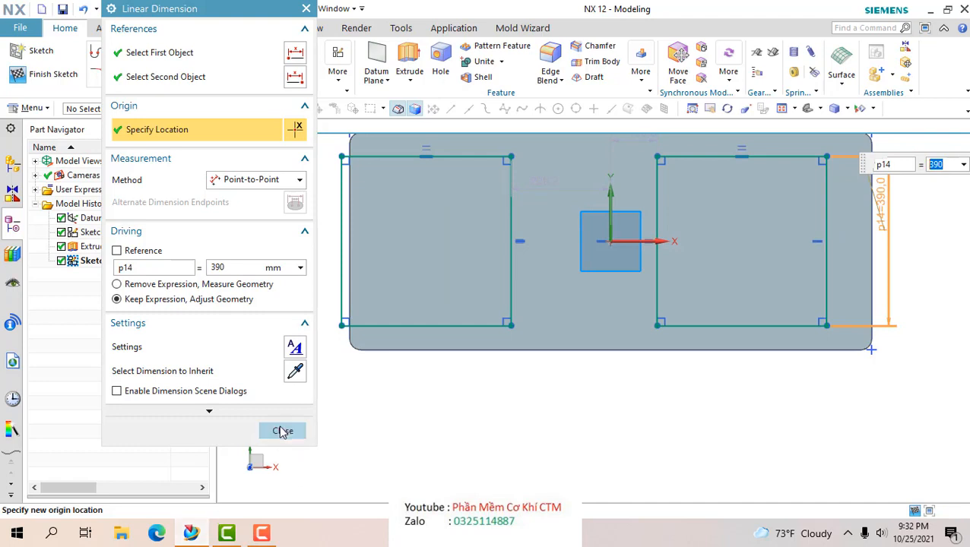
pyautogui.click(283, 432)
# - Move the left square inside the block's outline and dimension its outer vertical edge 55 mm from the block's left edge
pyautogui.scroll(-2, 399, 409)
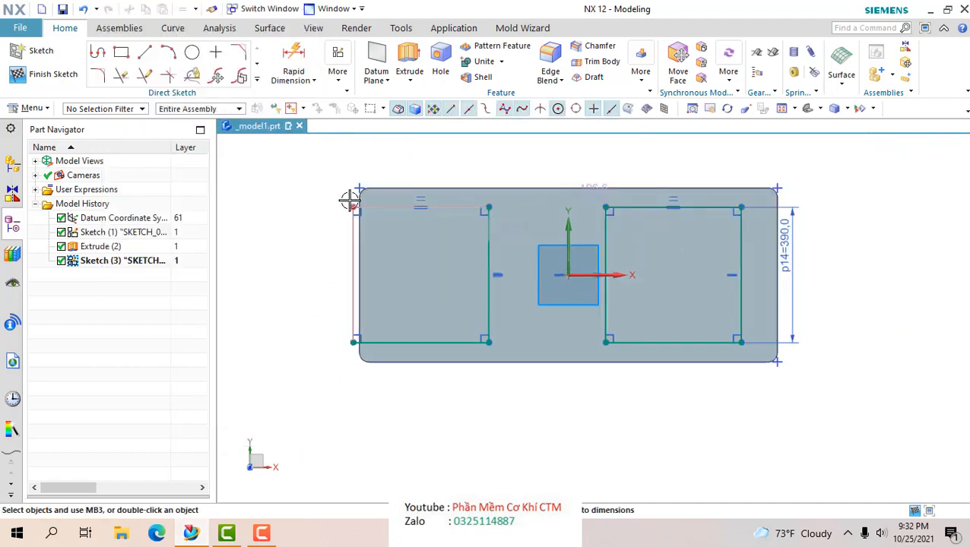
pyautogui.moveTo(353, 208); pyautogui.dragTo(386, 206)
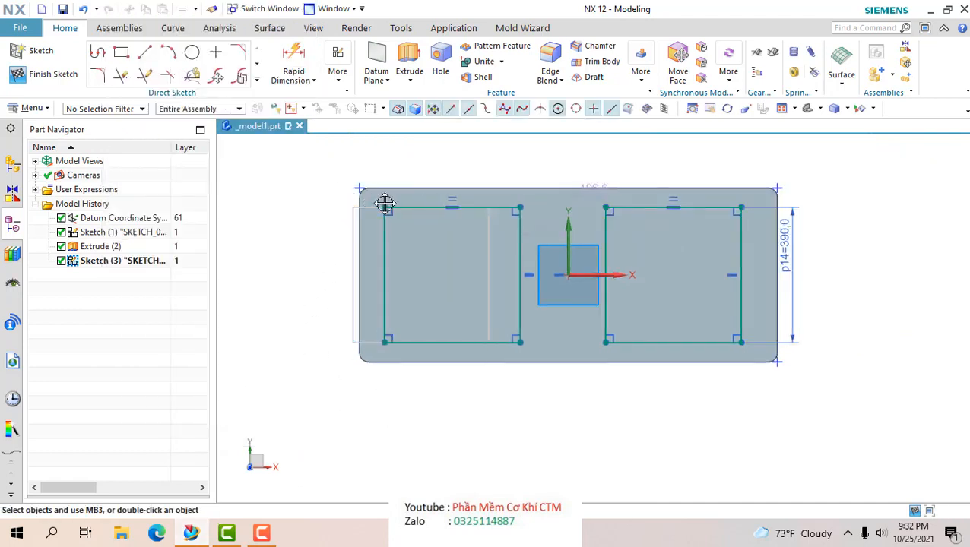
pyautogui.click(293, 80)
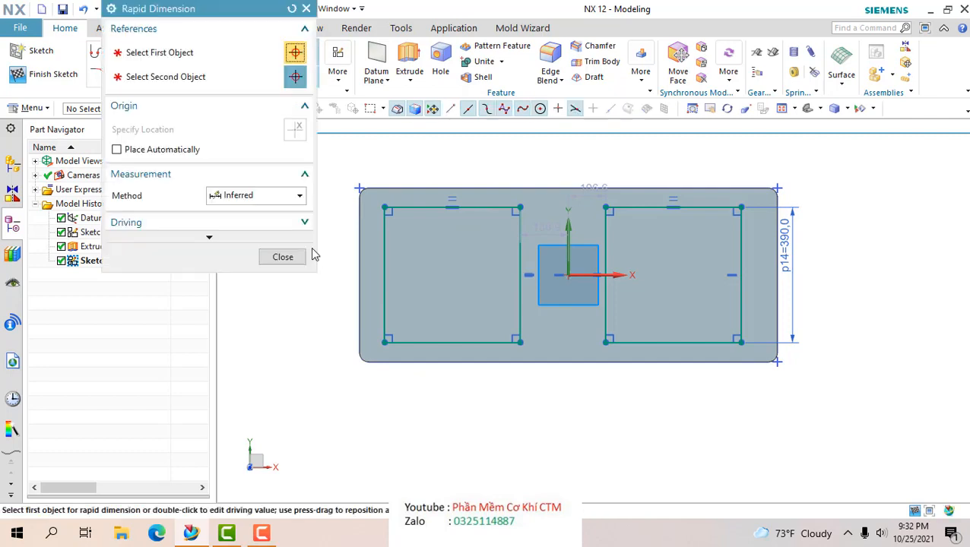
pyautogui.scroll(2, 331, 247)
pyautogui.scroll(1, 330, 247)
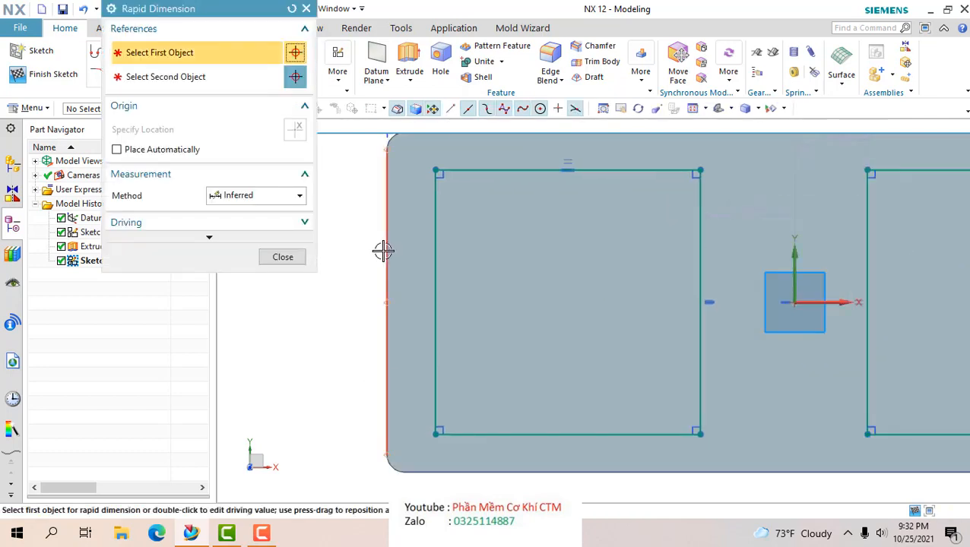
pyautogui.click(383, 251)
pyautogui.click(435, 261)
pyautogui.scroll(-3, 438, 264)
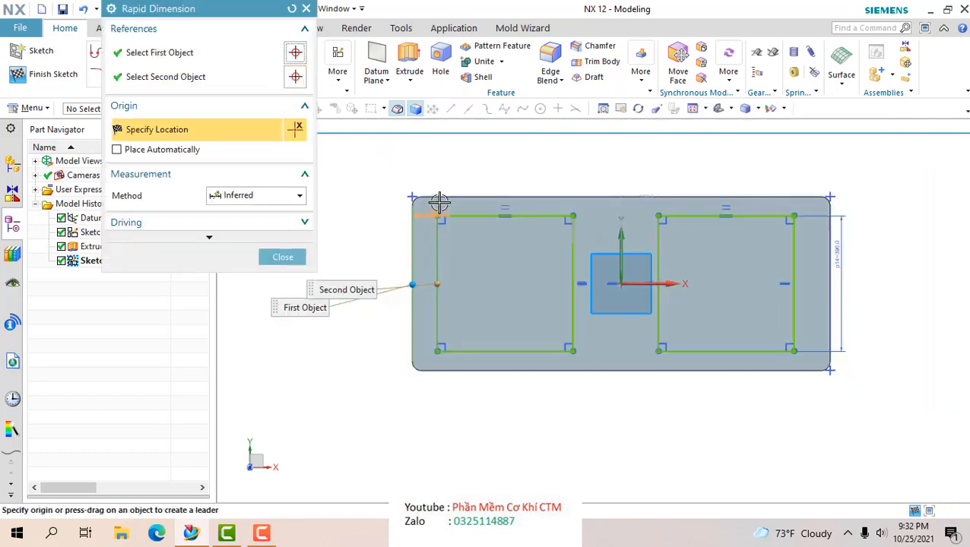
pyautogui.click(430, 164)
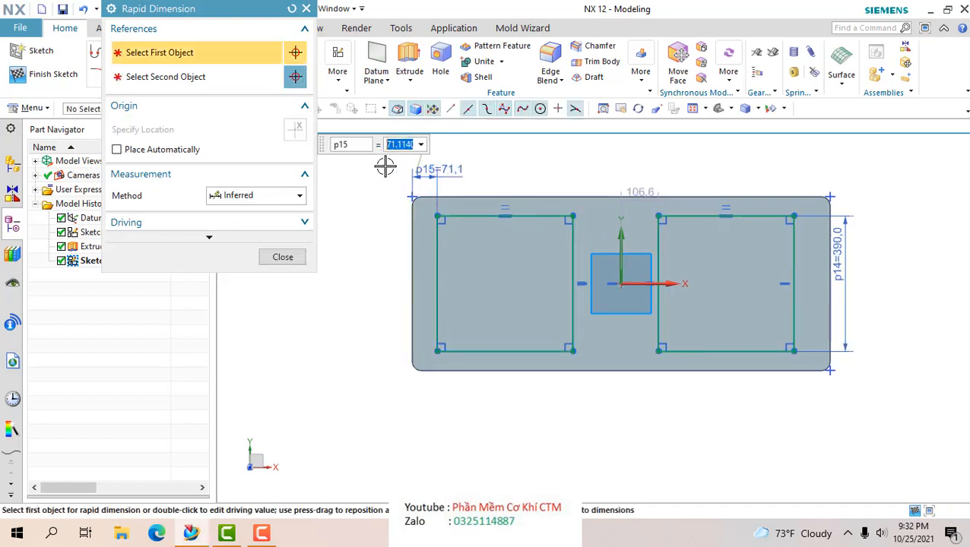
pyautogui.write('55')
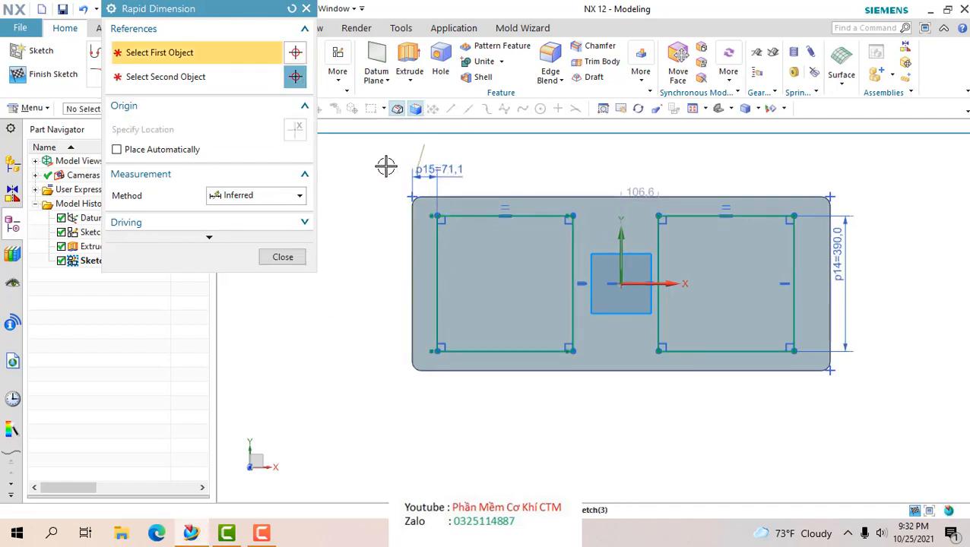
pyautogui.press('Return')
pyautogui.click(274, 257)
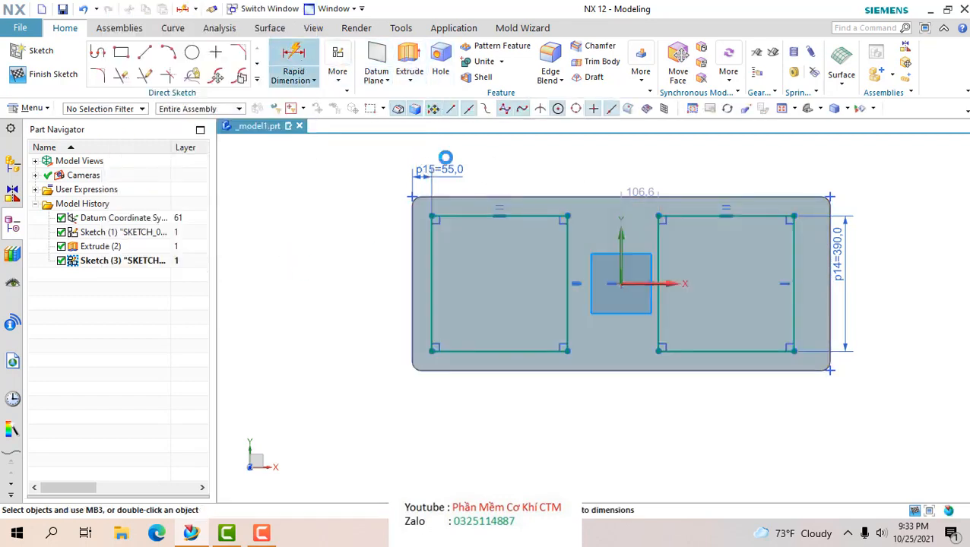
# - Dimension the gap between the facing vertical edges of the two squares and set it to 50 mm
pyautogui.click(652, 232)
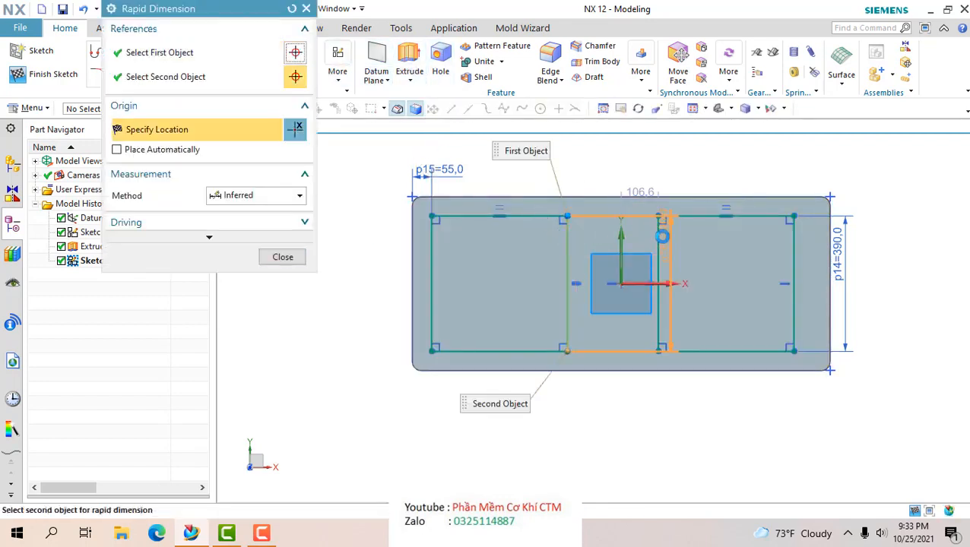
pyautogui.click(658, 237)
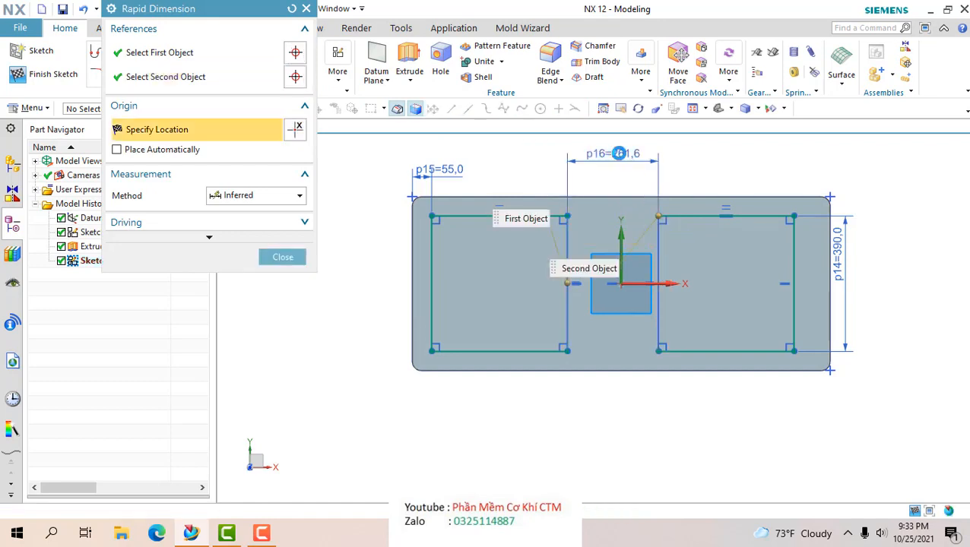
pyautogui.click(620, 153)
pyautogui.press('Return')
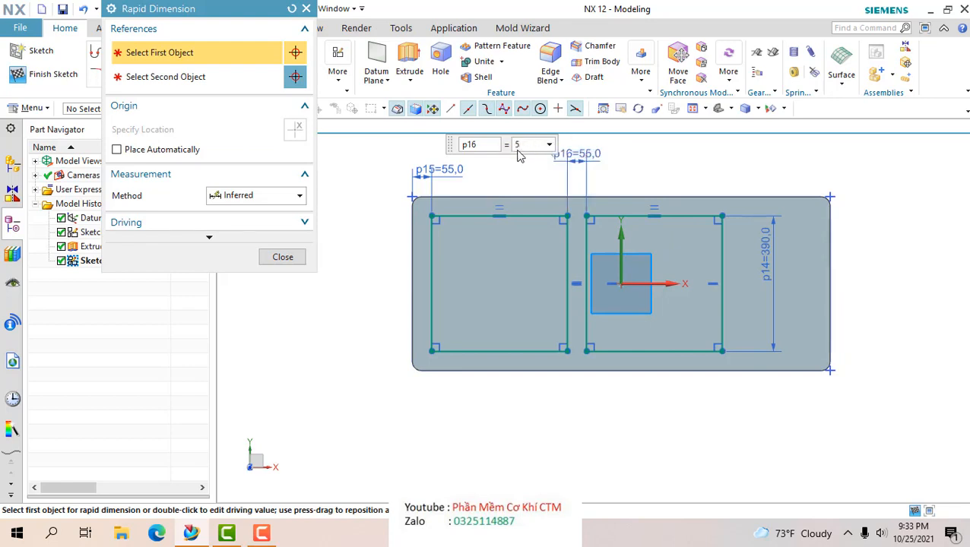
pyautogui.press('Return')
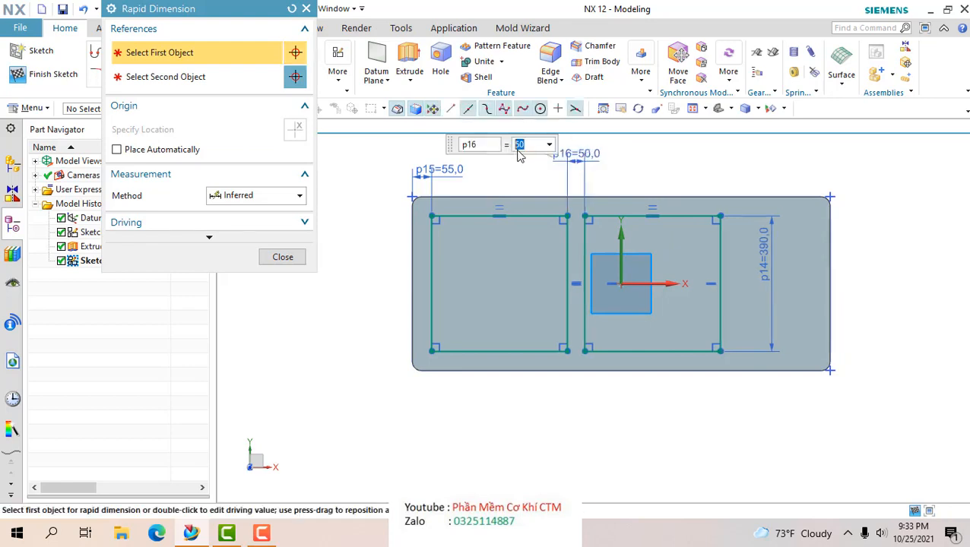
pyautogui.click(282, 258)
# - Set up an Extrude of both squares 200 mm downward into the block with the Subtract boolean
pyautogui.moveTo(433, 400)
pyautogui.mouseDown(button='middle')
pyautogui.moveTo(457, 342)
pyautogui.moveTo(450, 358)
pyautogui.moveTo(422, 345)
pyautogui.moveTo(496, 365)
pyautogui.moveTo(470, 245)
pyautogui.moveTo(470, 305)
pyautogui.moveTo(460, 285)
pyautogui.mouseUp(button='middle')
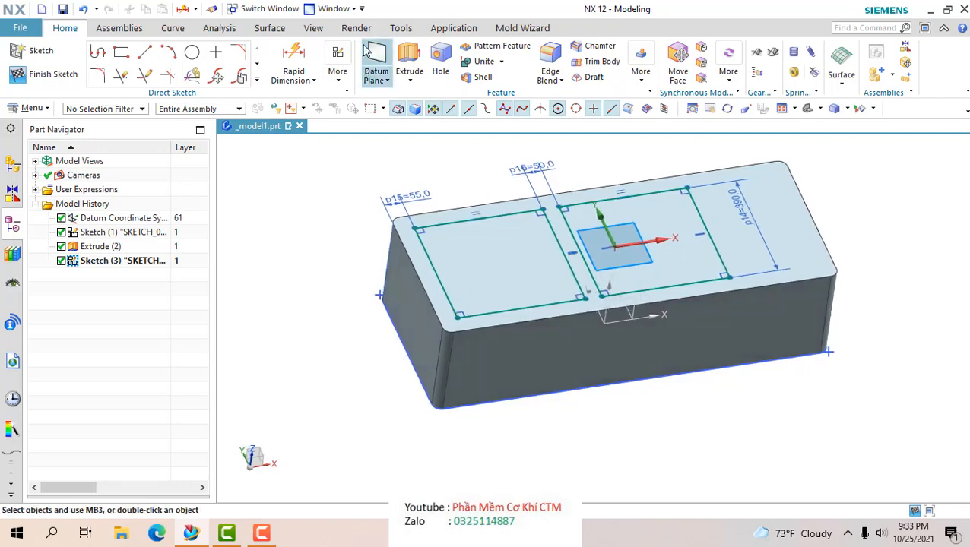
pyautogui.click(409, 69)
pyautogui.moveTo(407, 209)
pyautogui.mouseDown(button='middle')
pyautogui.moveTo(406, 266)
pyautogui.moveTo(422, 268)
pyautogui.mouseUp(button='middle')
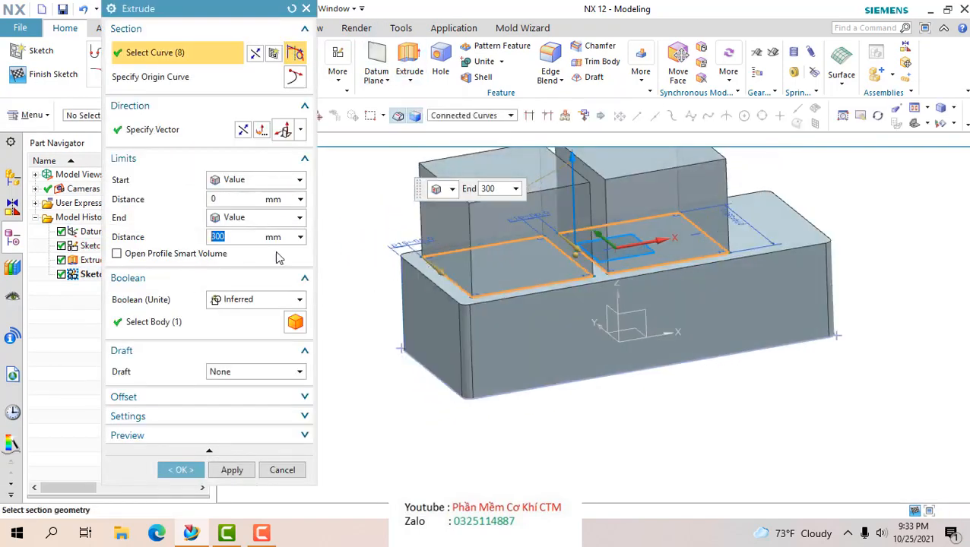
pyautogui.click(243, 133)
pyautogui.moveTo(231, 240); pyautogui.dragTo(135, 254)
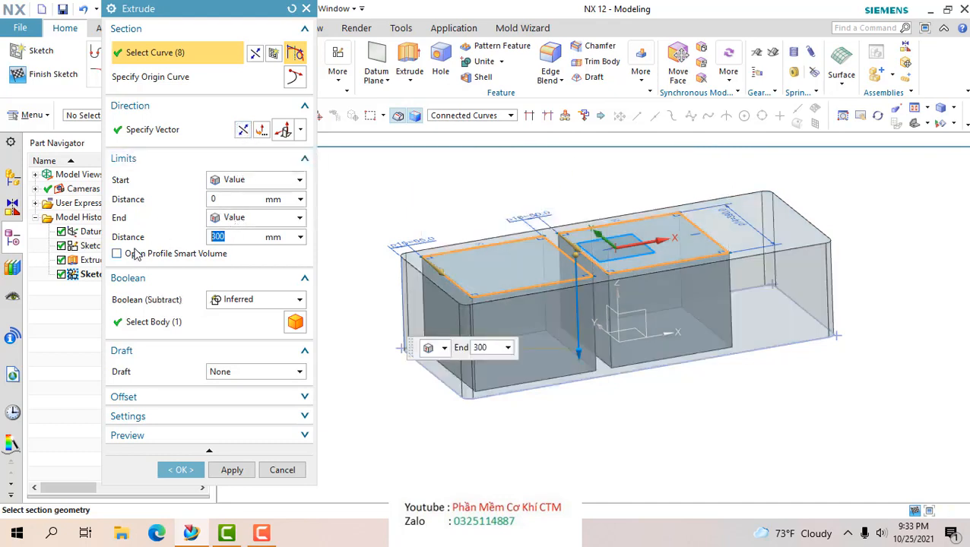
pyautogui.write('200')
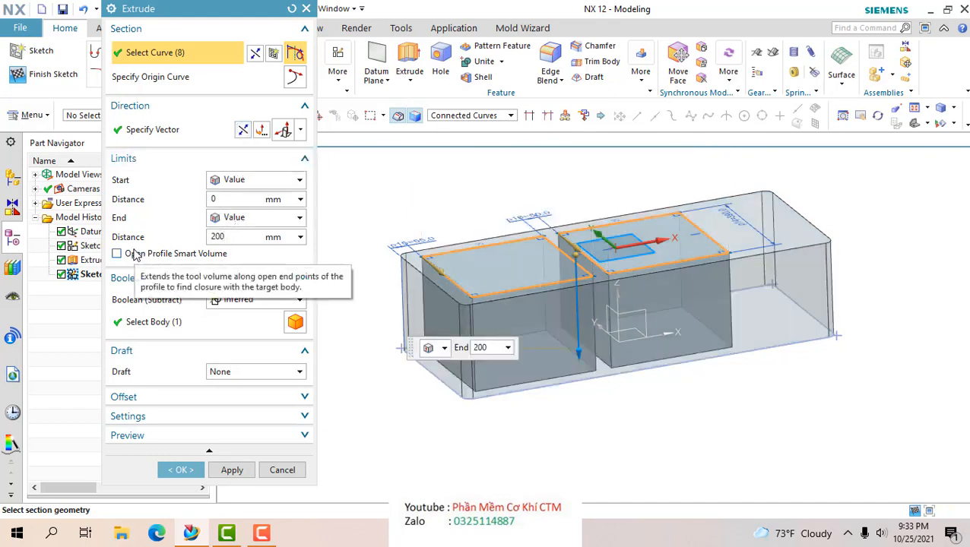
pyautogui.click(243, 300)
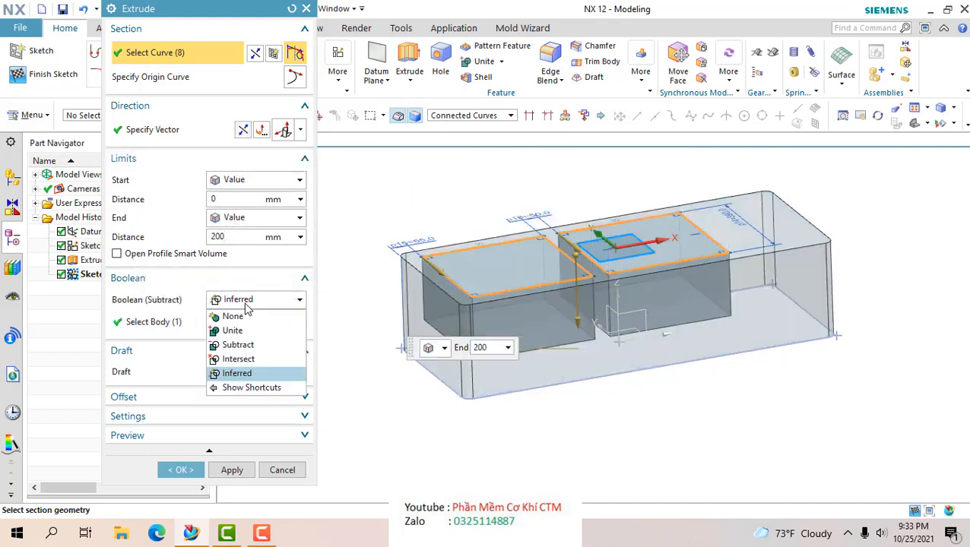
pyautogui.click(232, 346)
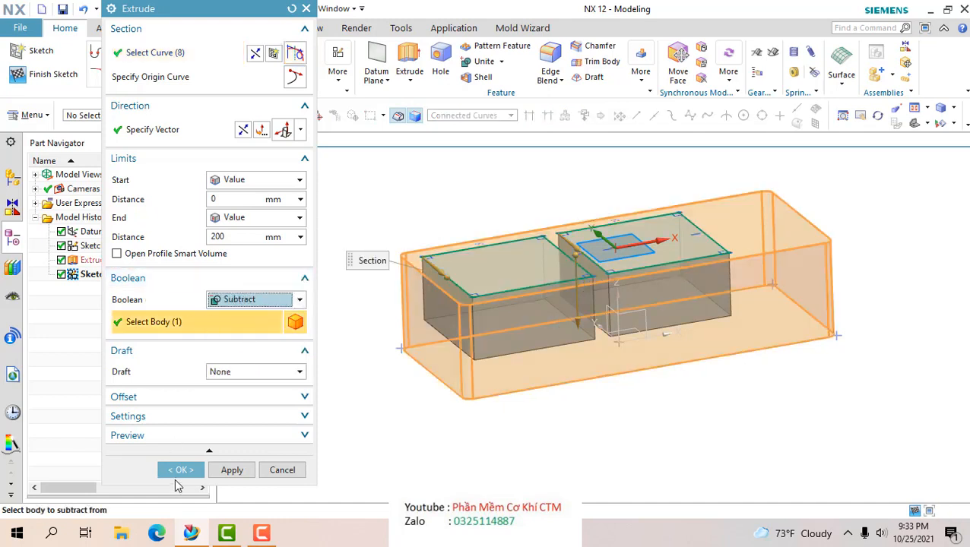
# - Add a 6° draft from the start limit to the pocket extrusion and finish the cut
pyautogui.click(303, 355)
pyautogui.click(304, 356)
pyautogui.moveTo(475, 409); pyautogui.dragTo(459, 400, button='middle')
pyautogui.press('F8')
pyautogui.scroll(2, 425, 281)
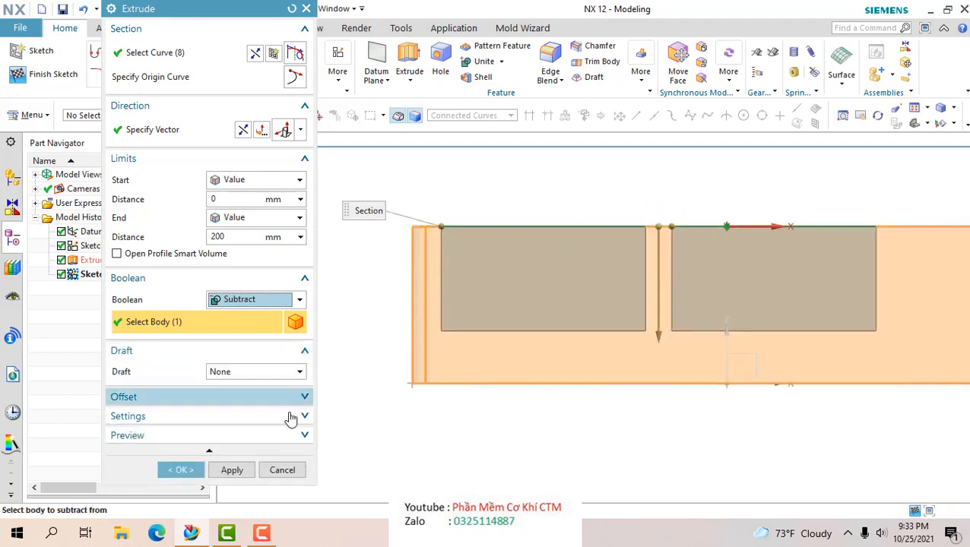
pyautogui.click(268, 372)
pyautogui.click(252, 398)
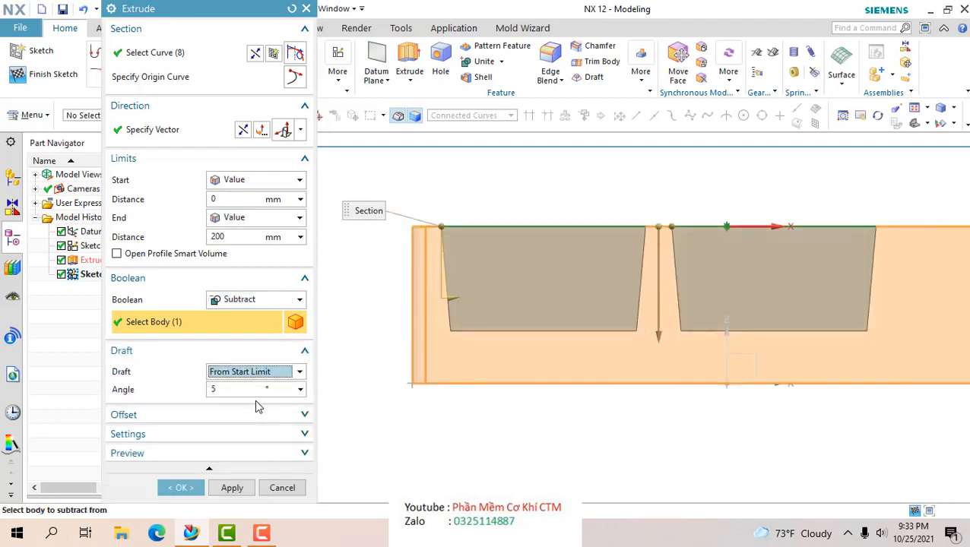
pyautogui.press('Tab')
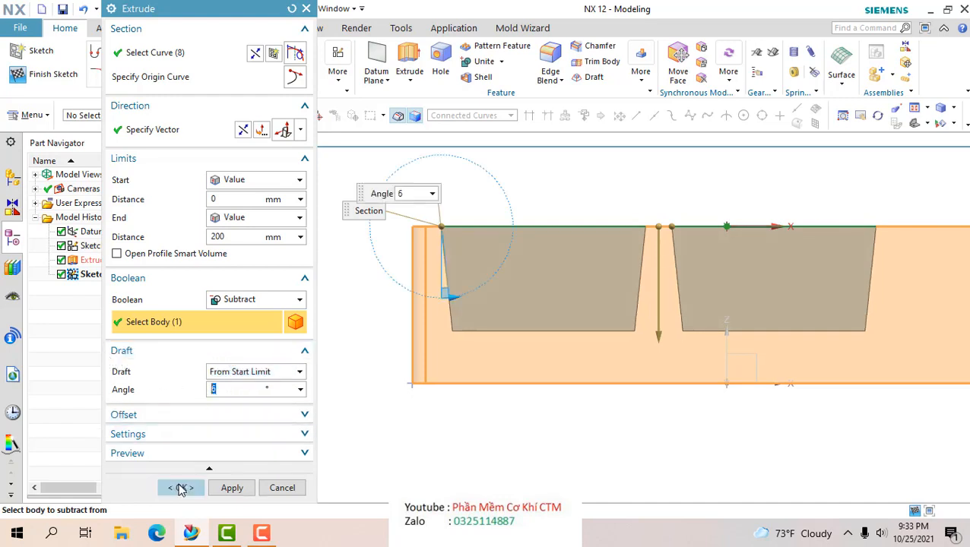
pyautogui.click(181, 488)
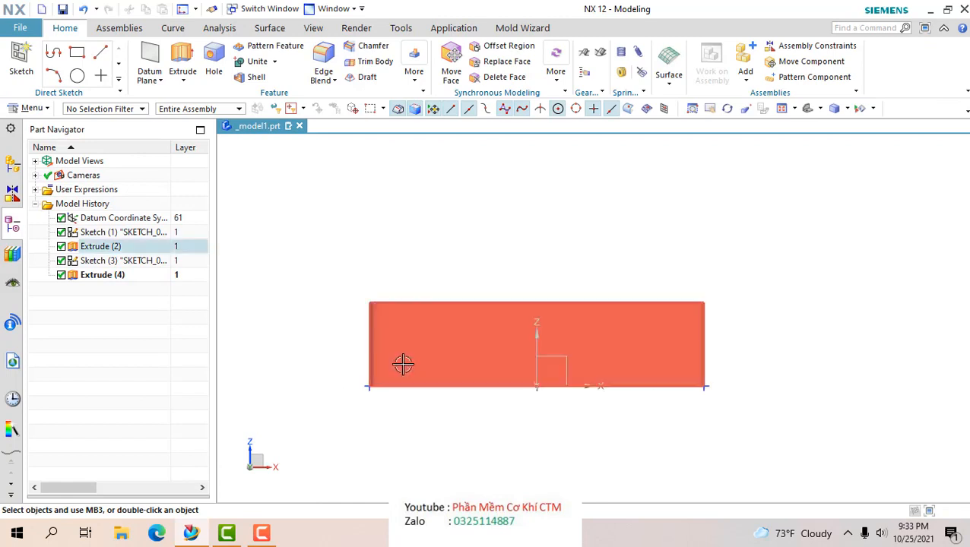
# - Set up a 40 mm radius Edge Blend on the back and left floor edges of both pockets
pyautogui.moveTo(403, 363); pyautogui.dragTo(426, 439, button='middle')
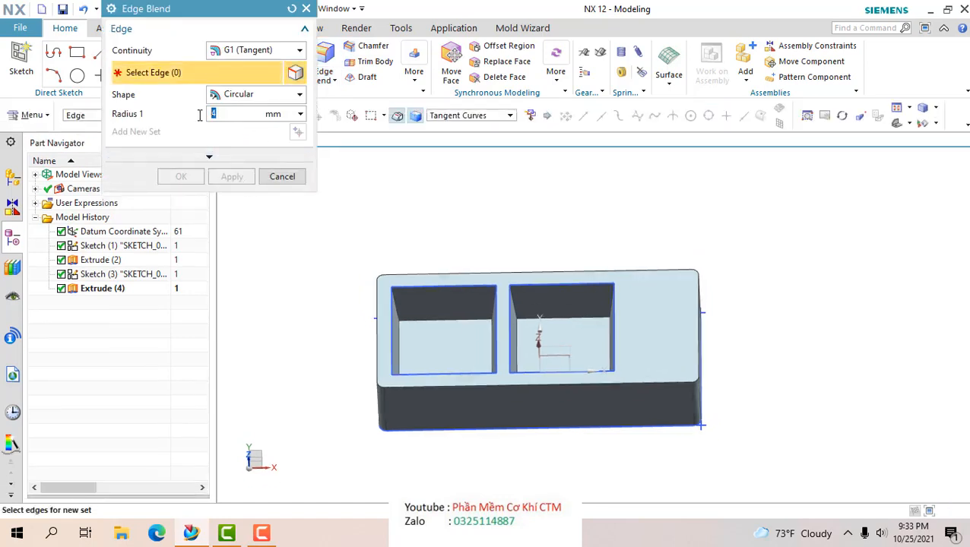
pyautogui.write('40')
pyautogui.press('Return')
pyautogui.click(441, 320)
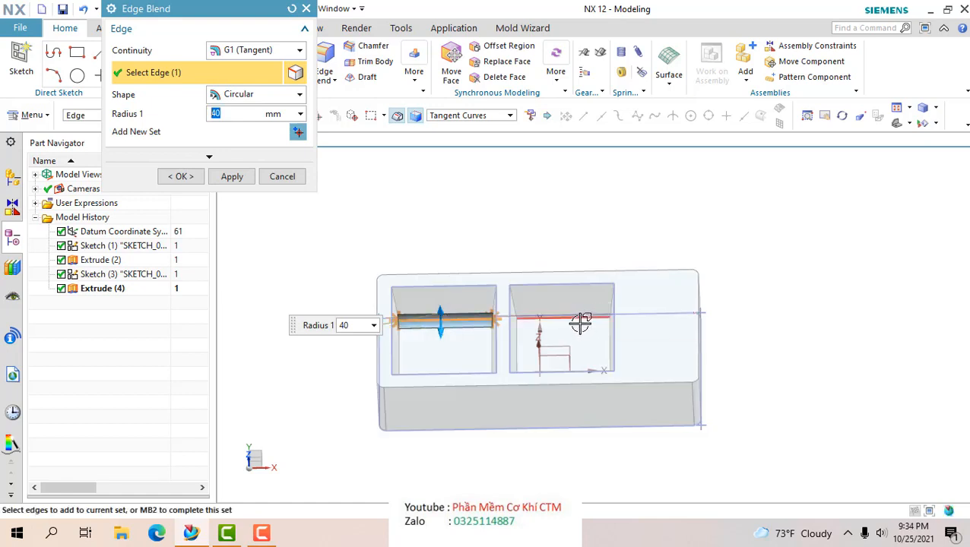
pyautogui.click(580, 323)
pyautogui.moveTo(459, 331); pyautogui.dragTo(433, 340, button='middle')
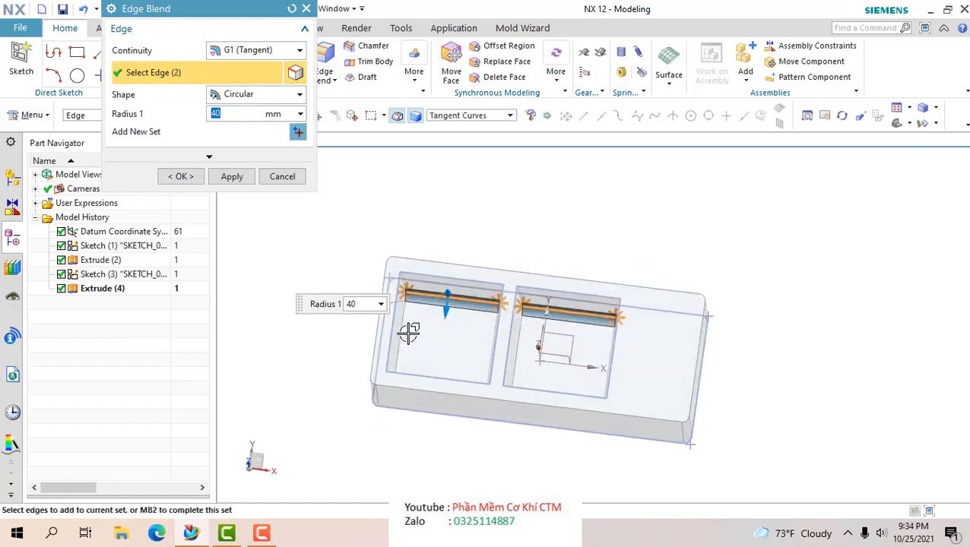
pyautogui.click(402, 333)
pyautogui.click(520, 334)
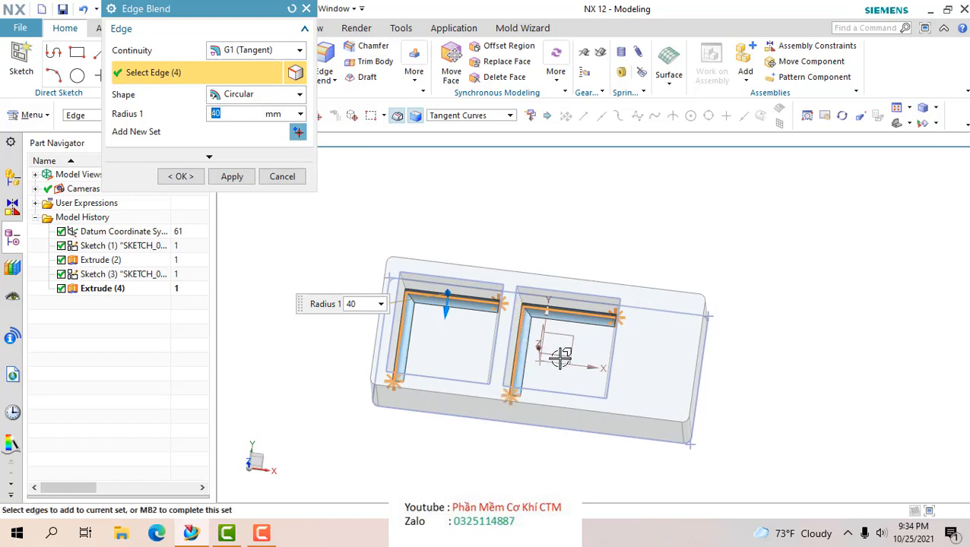
# - Add the right and front floor edges of both pockets to the 40 mm edge blend and apply it
pyautogui.moveTo(519, 334); pyautogui.dragTo(435, 398, button='middle')
pyautogui.click(493, 336)
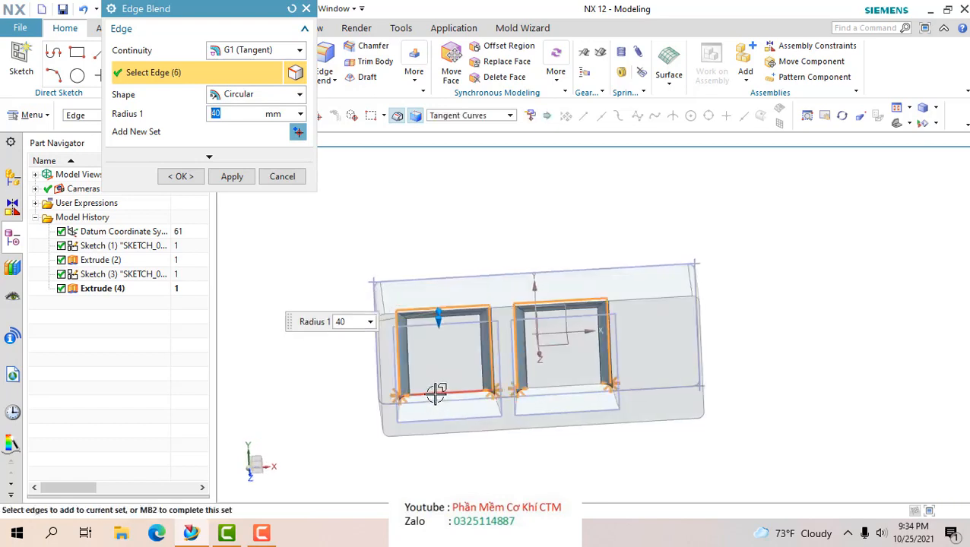
pyautogui.click(436, 393)
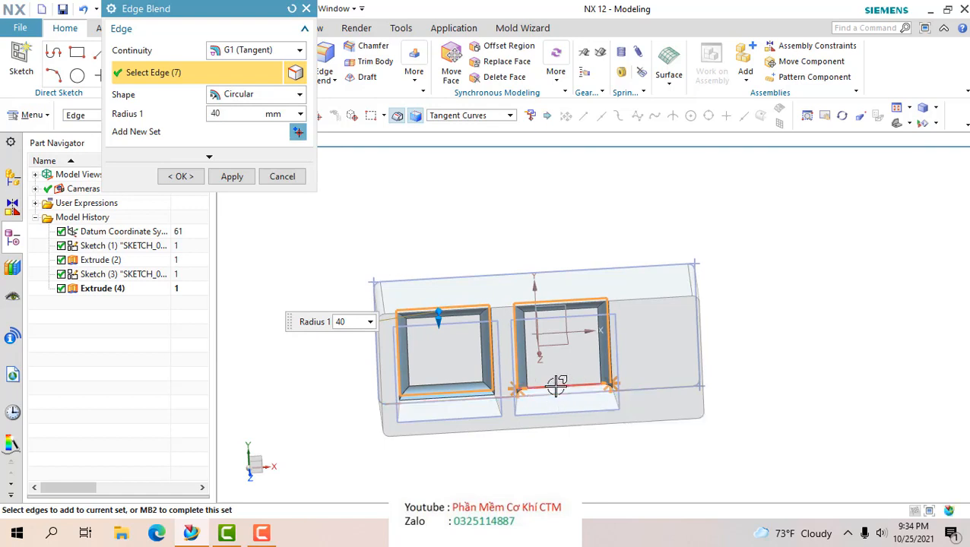
pyautogui.click(557, 385)
pyautogui.moveTo(519, 372); pyautogui.dragTo(524, 340, button='middle')
pyautogui.moveTo(495, 386)
pyautogui.mouseDown(button='middle')
pyautogui.moveTo(493, 411)
pyautogui.moveTo(497, 384)
pyautogui.moveTo(493, 396)
pyautogui.mouseUp(button='middle')
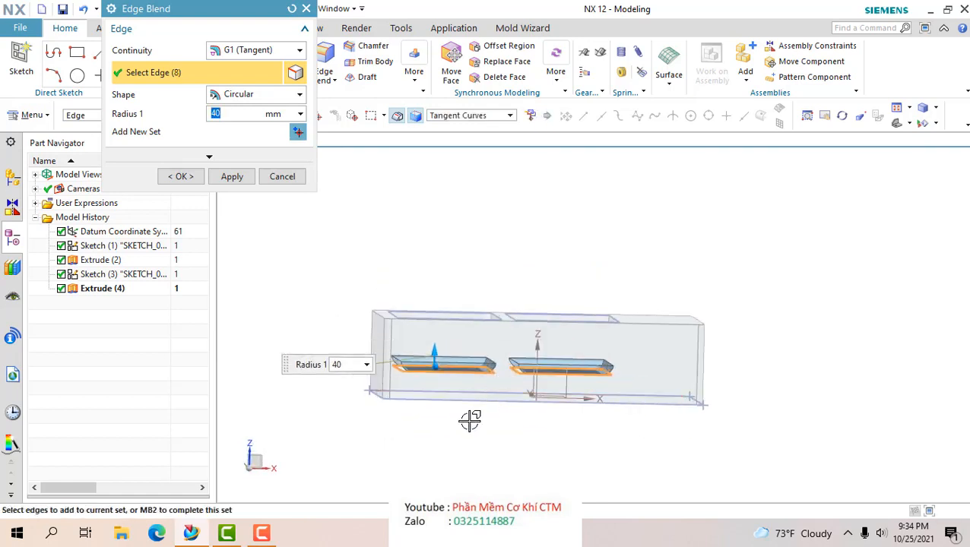
pyautogui.press('F8')
pyautogui.scroll(2, 492, 399)
pyautogui.moveTo(521, 320); pyautogui.dragTo(532, 362, button='middle')
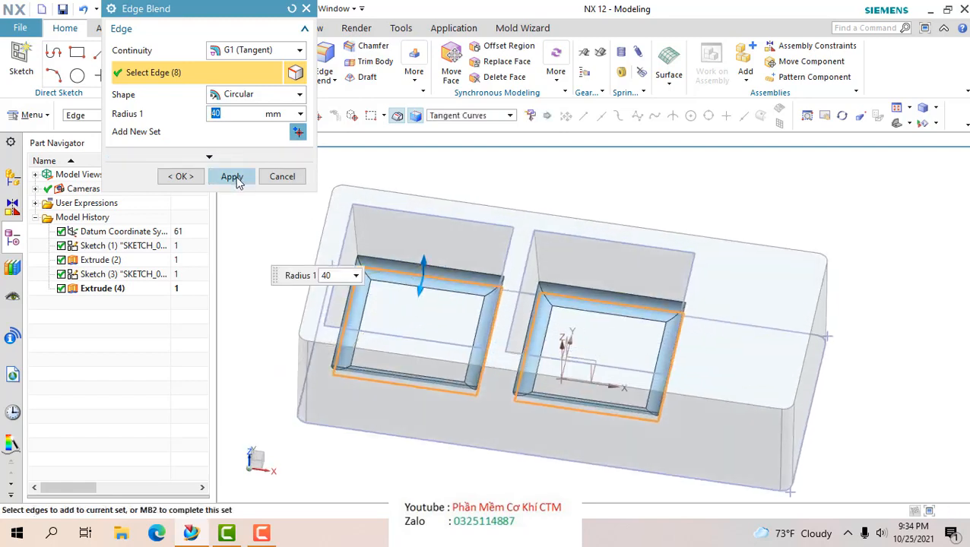
pyautogui.click(232, 178)
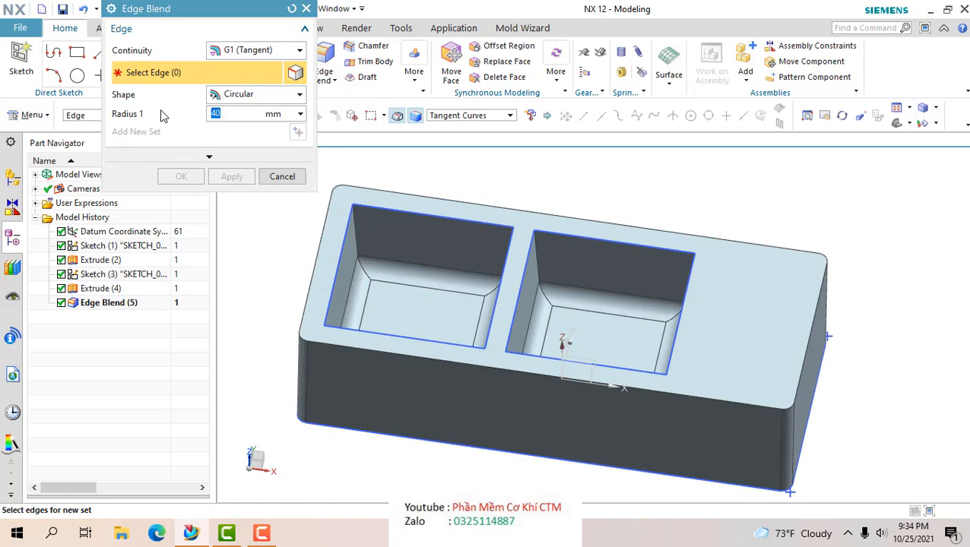
# - Set up a 70 mm radius Edge Blend on the two back vertical corner edges of each pocket
pyautogui.click(356, 221)
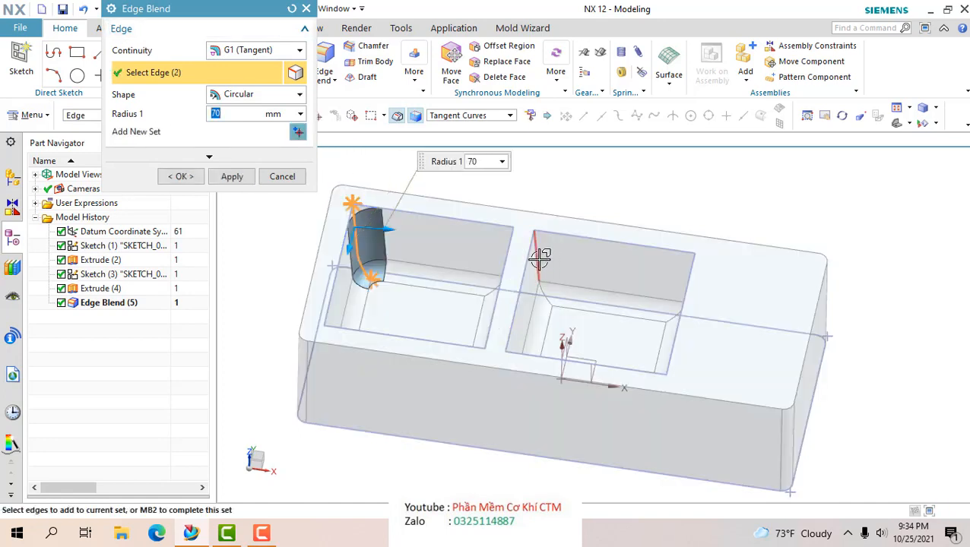
pyautogui.click(539, 259)
pyautogui.moveTo(552, 275); pyautogui.dragTo(675, 281, button='middle')
pyautogui.click(677, 280)
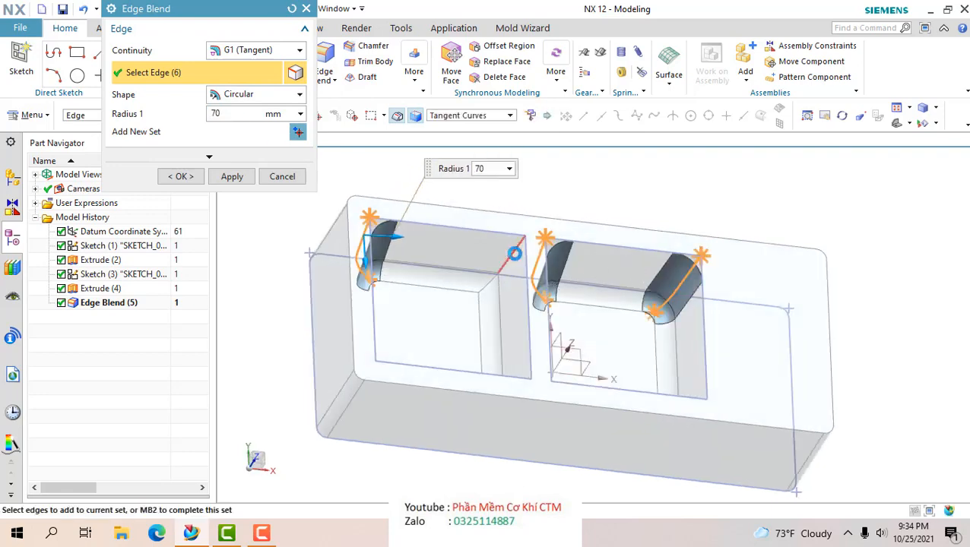
pyautogui.click(514, 254)
# - Add the front vertical corner edges of both pockets to the 70 mm edge blend and finish it
pyautogui.scroll(3, 545, 263)
pyautogui.scroll(-8, 545, 265)
pyautogui.moveTo(524, 284); pyautogui.dragTo(502, 294, button='middle')
pyautogui.scroll(6, 498, 292)
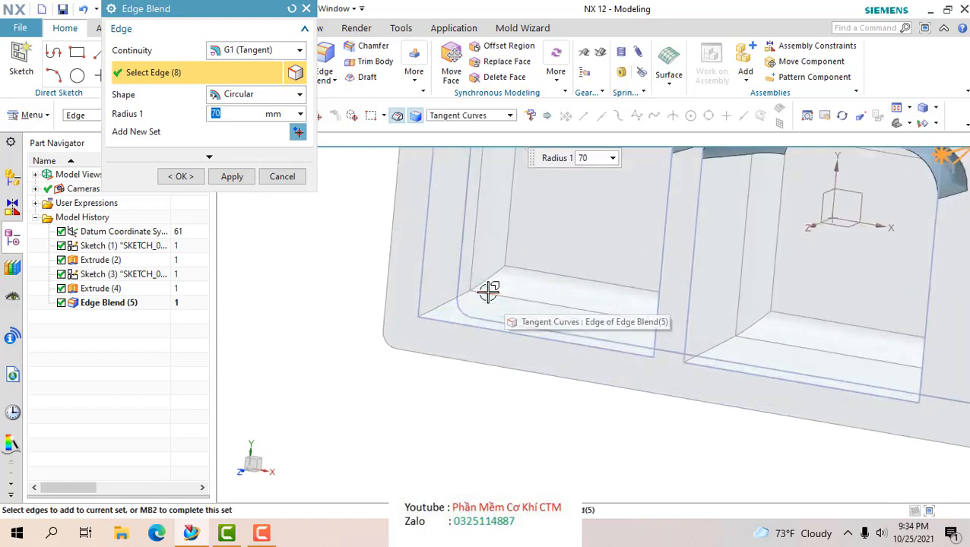
pyautogui.click(477, 286)
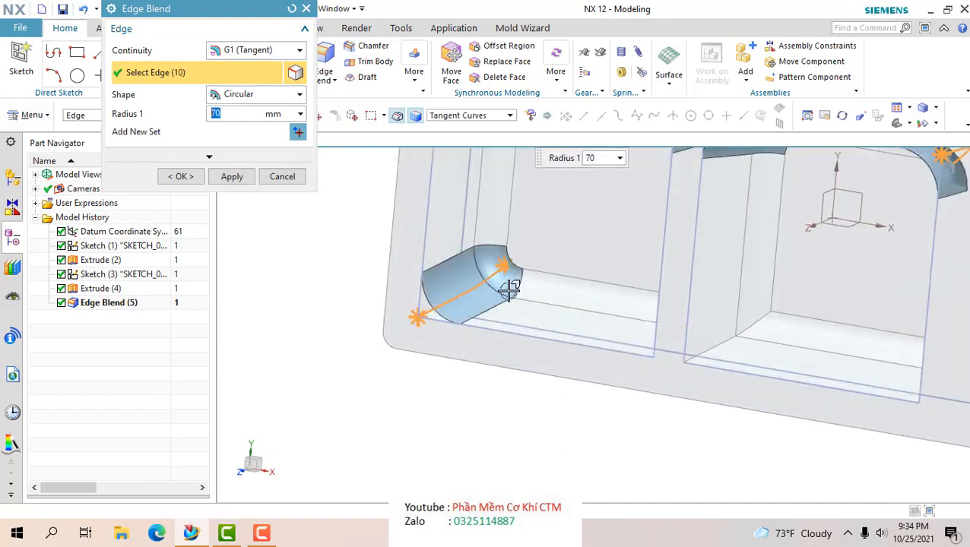
pyautogui.click(752, 327)
pyautogui.scroll(-5, 745, 335)
pyautogui.moveTo(743, 340); pyautogui.dragTo(772, 344, button='middle')
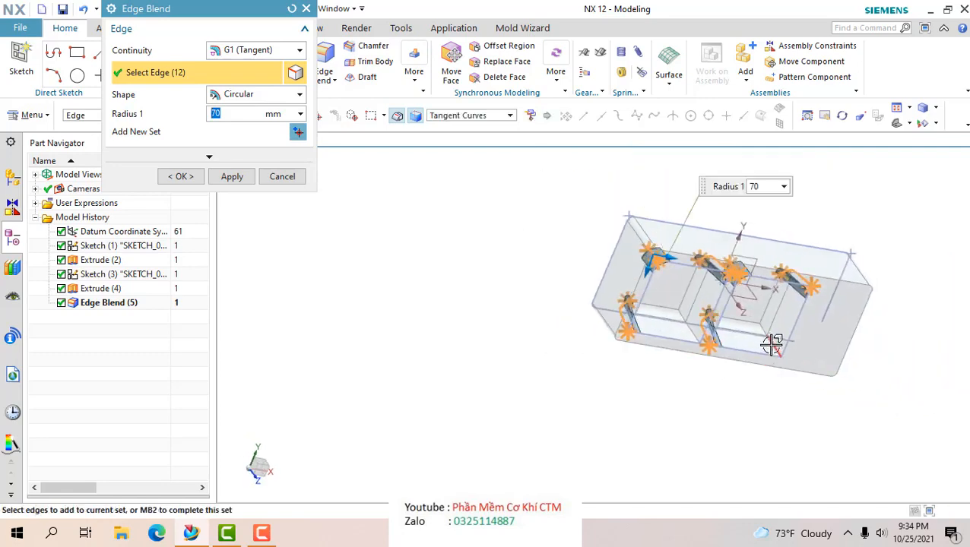
pyautogui.click(688, 330)
pyautogui.moveTo(674, 405); pyautogui.dragTo(628, 327, button='middle')
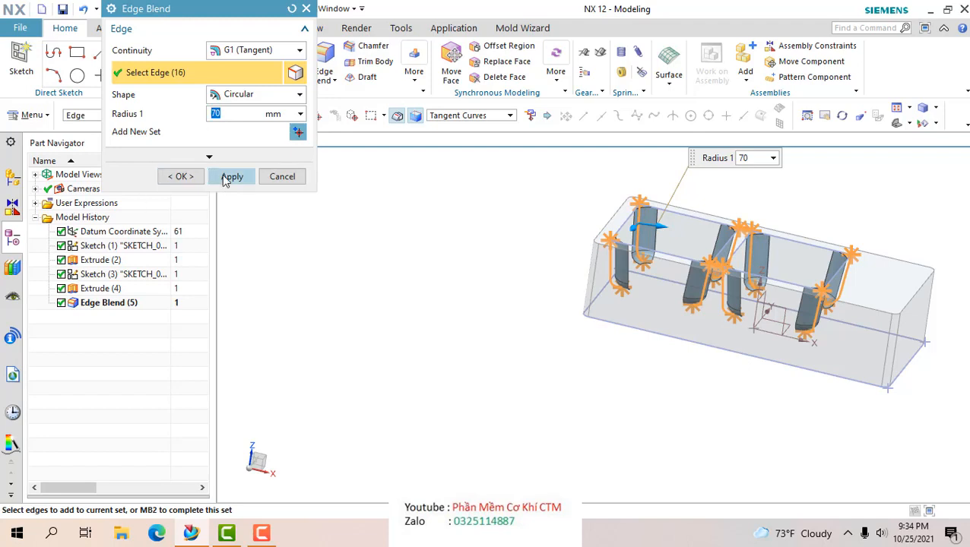
pyautogui.click(182, 176)
# - Create a new sketch on the block's top face
pyautogui.scroll(3, 371, 356)
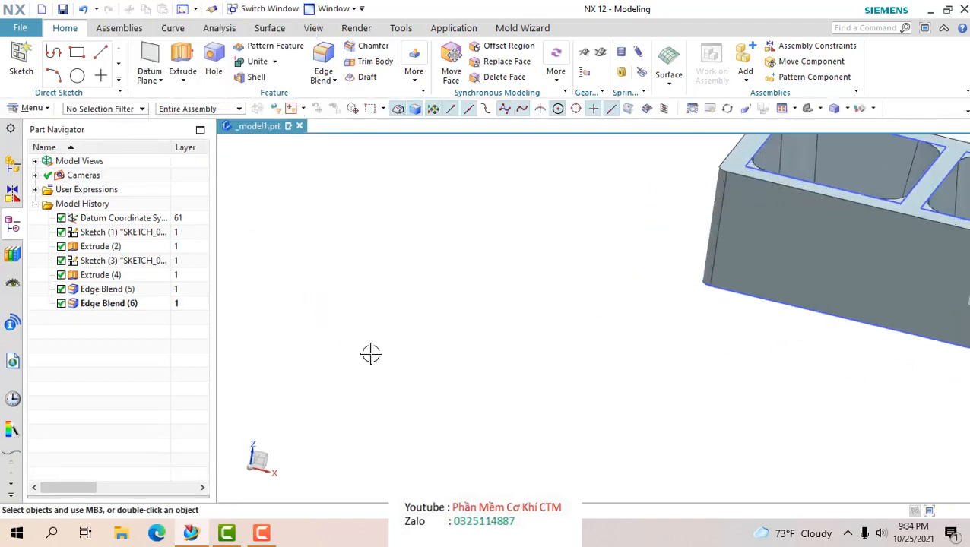
pyautogui.scroll(-3, 371, 354)
pyautogui.moveTo(516, 351)
pyautogui.mouseDown(button='middle')
pyautogui.moveTo(542, 377)
pyautogui.moveTo(514, 383)
pyautogui.moveTo(546, 324)
pyautogui.moveTo(572, 353)
pyautogui.moveTo(554, 319)
pyautogui.mouseUp(button='middle')
pyautogui.scroll(-3, 540, 346)
pyautogui.scroll(8, 538, 333)
pyautogui.click(22, 61)
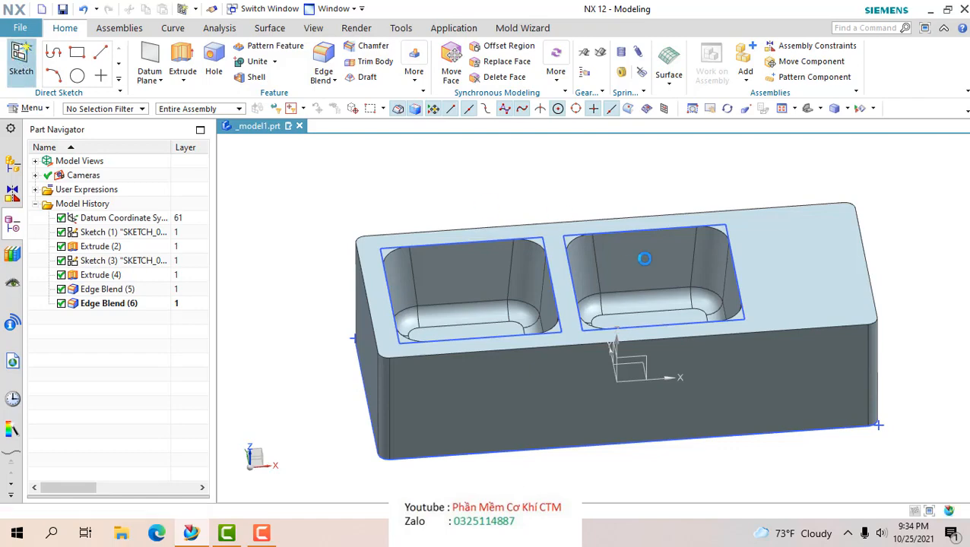
pyautogui.click(780, 283)
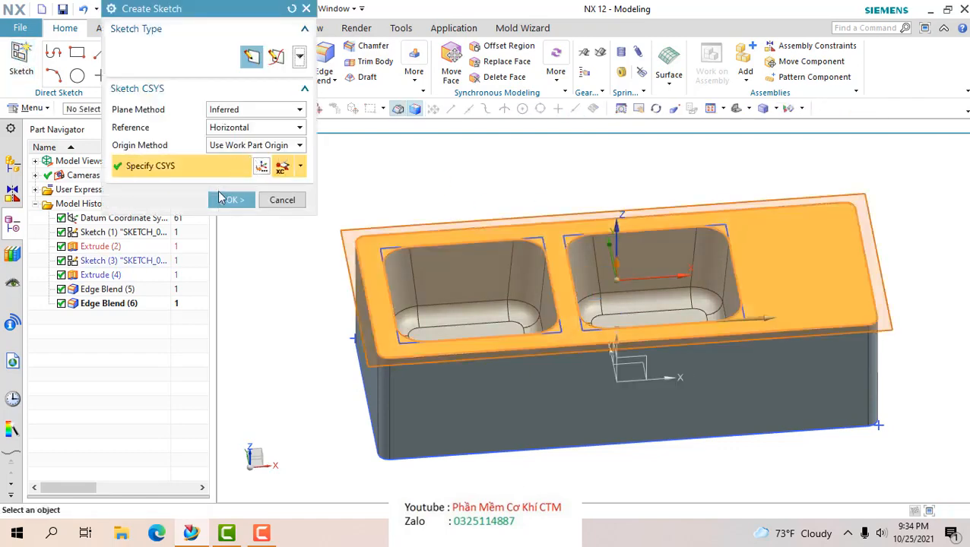
pyautogui.click(222, 199)
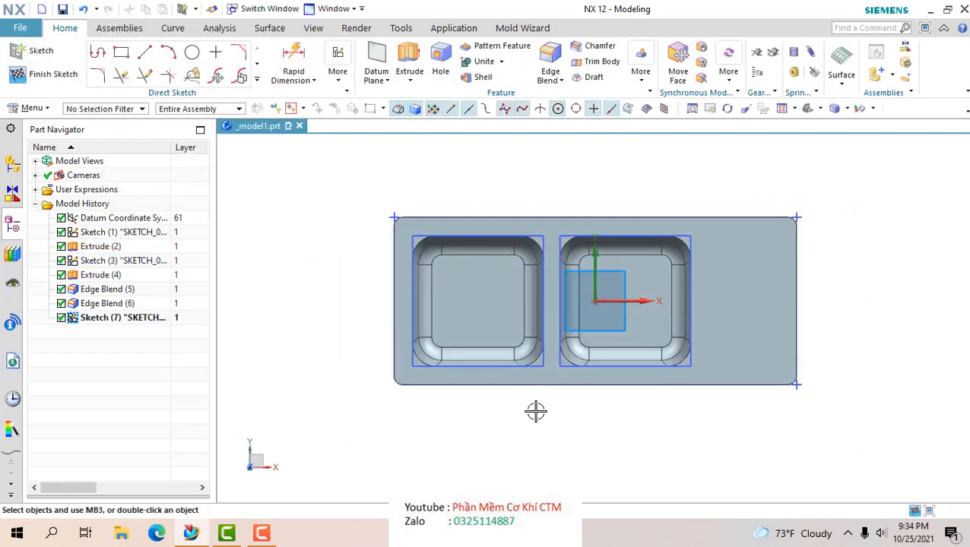
# - Sketch a center rectangle from the sketch origin, about 960 mm wide and 415 mm high
pyautogui.scroll(1, 536, 411)
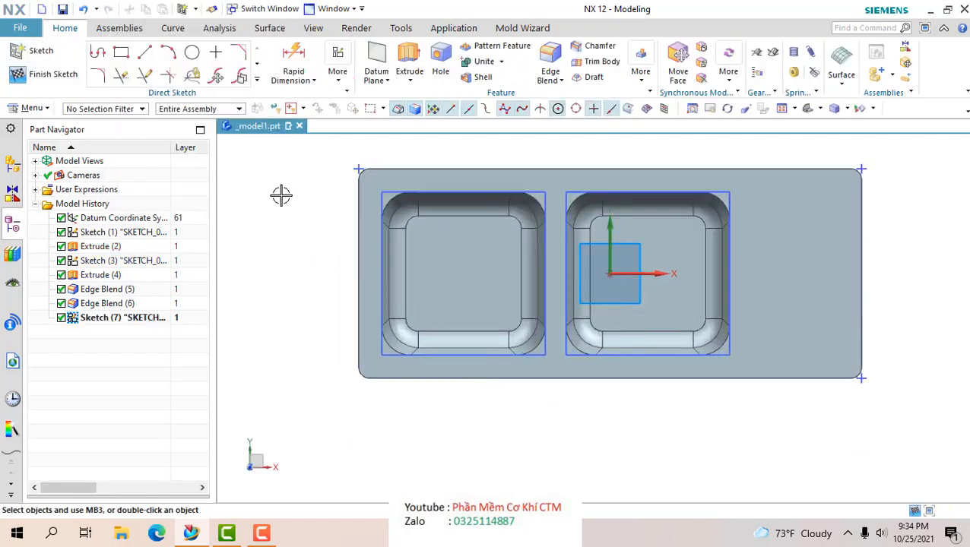
pyautogui.click(123, 55)
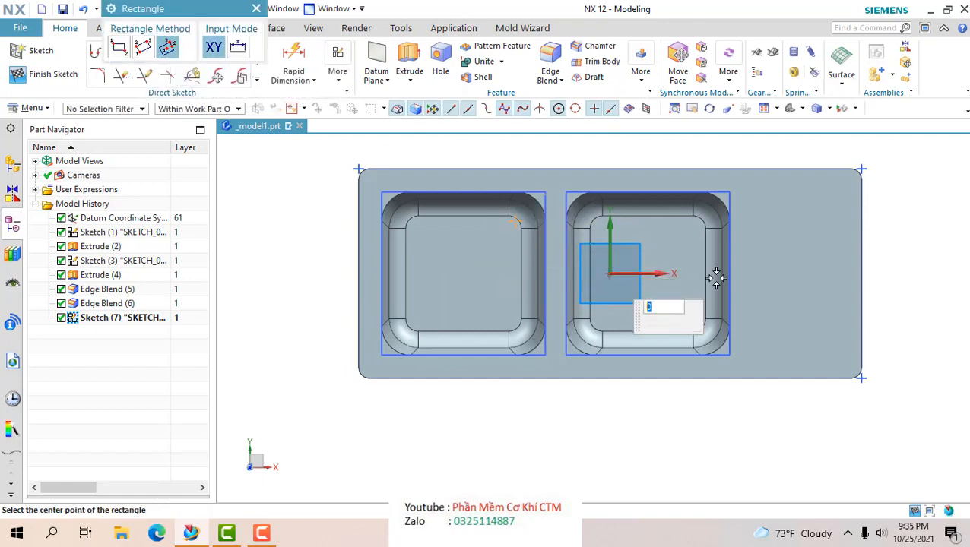
pyautogui.click(610, 274)
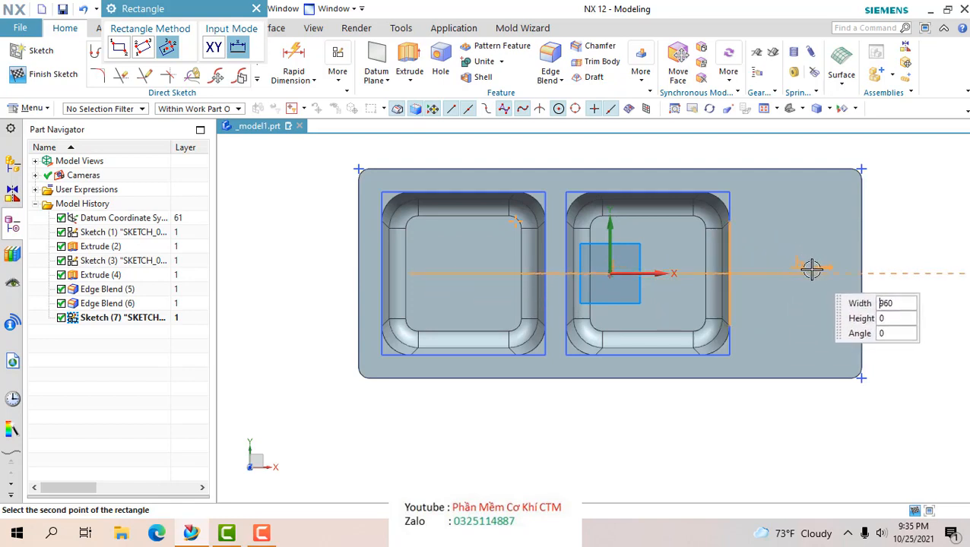
pyautogui.click(797, 189)
pyautogui.press('Escape')
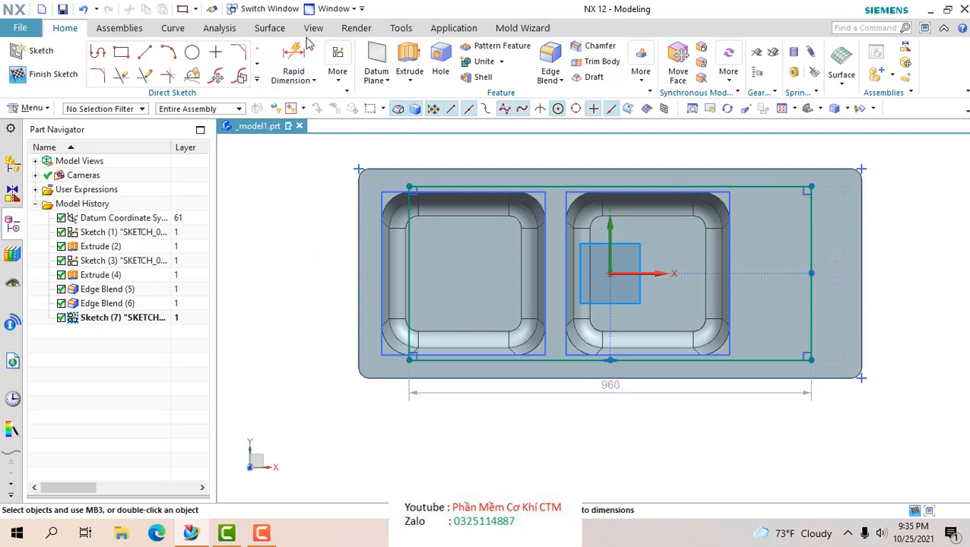
# - Dimension the rectangle's left side 25 mm from the block's left edge
pyautogui.click(291, 52)
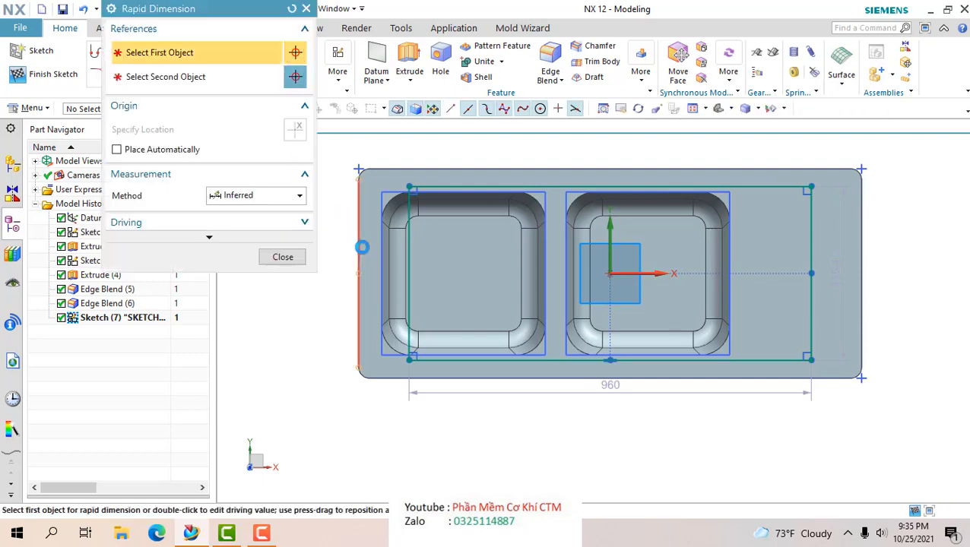
pyautogui.click(362, 247)
pyautogui.click(403, 255)
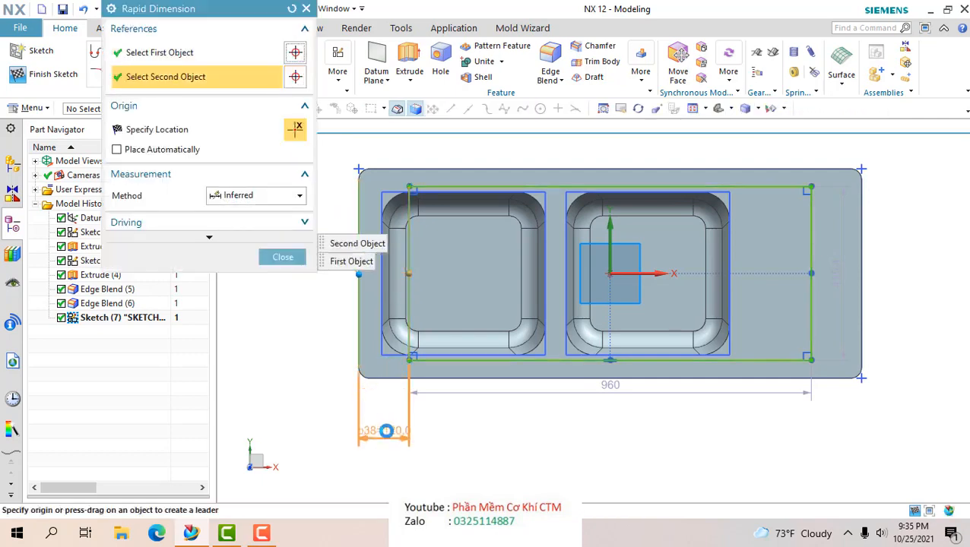
pyautogui.click(387, 431)
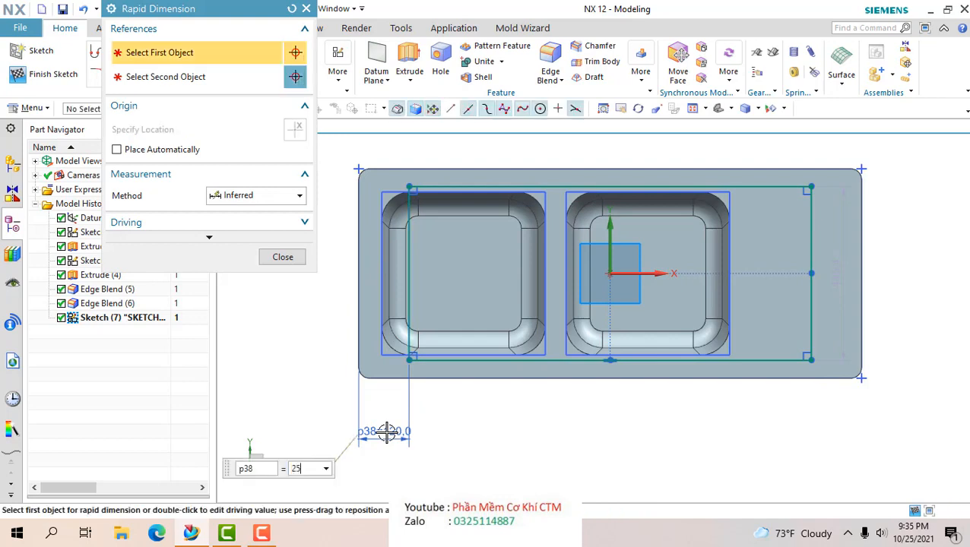
pyautogui.press('Return')
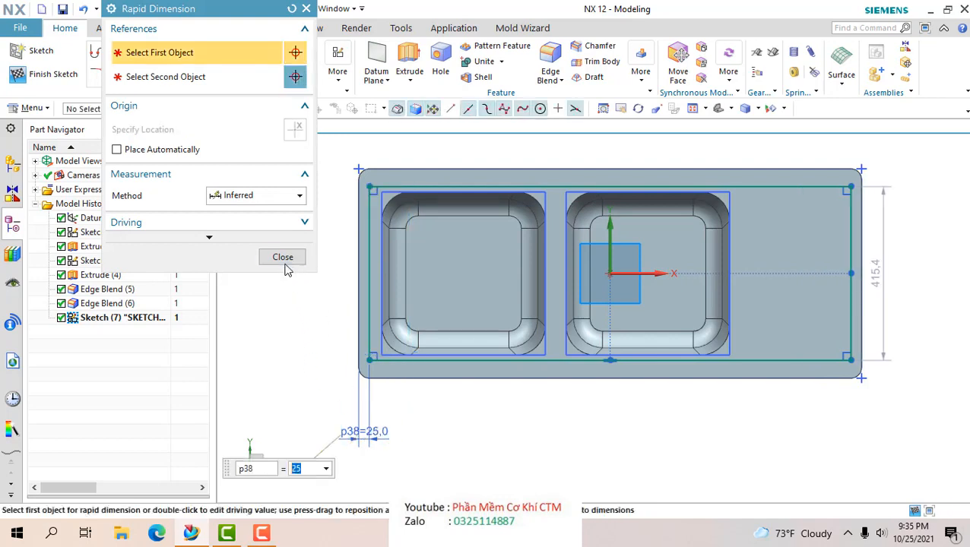
pyautogui.click(283, 261)
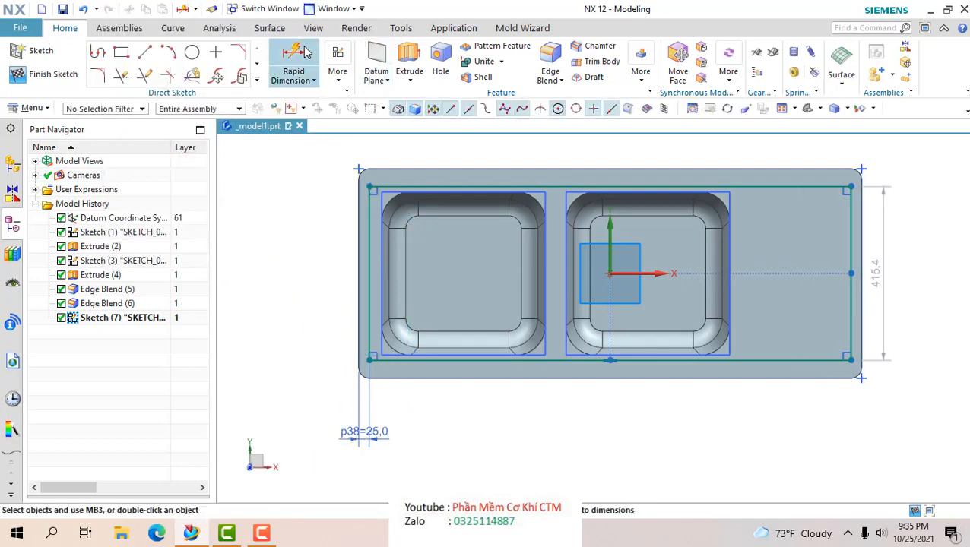
# - Dimension the rectangle's upper side 25 mm from the block's upper edge in the sketch view
pyautogui.click(530, 168)
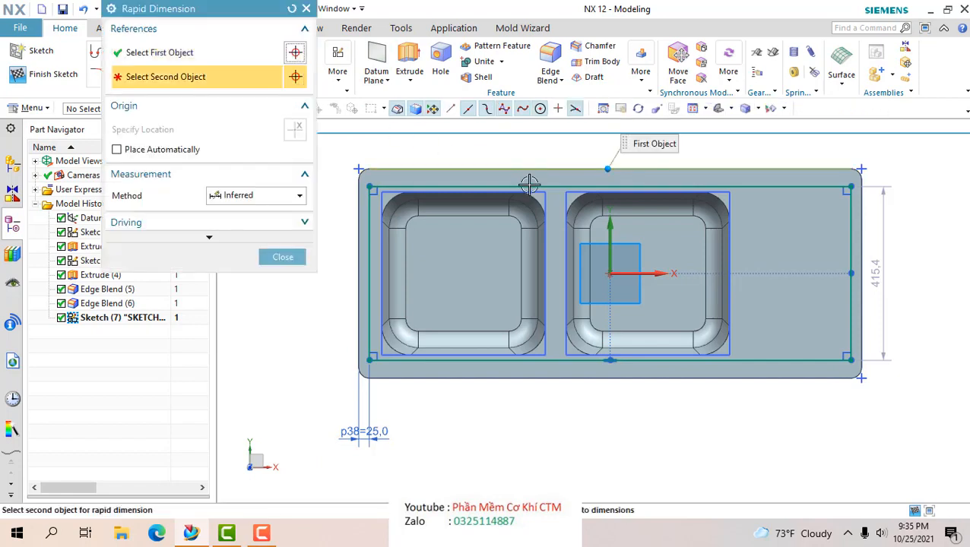
pyautogui.click(528, 185)
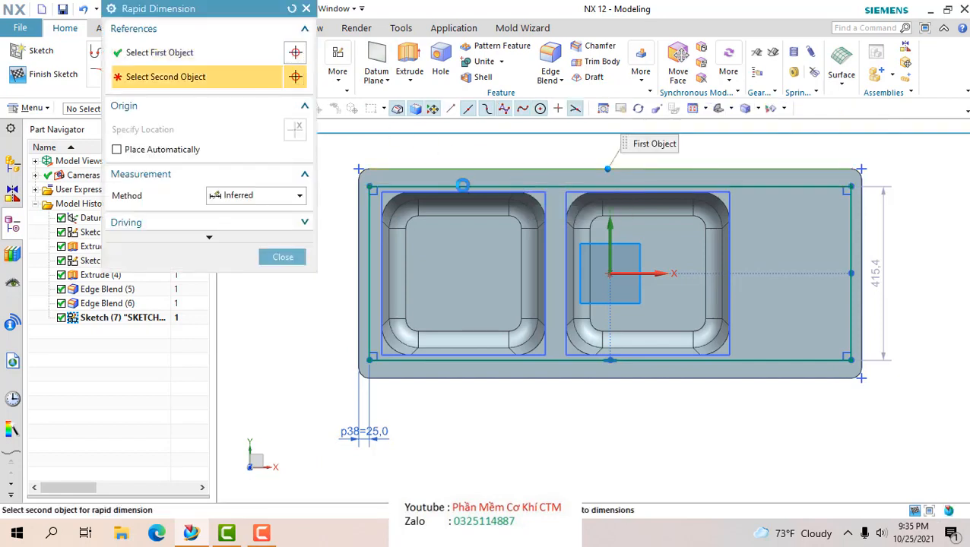
pyautogui.click(344, 183)
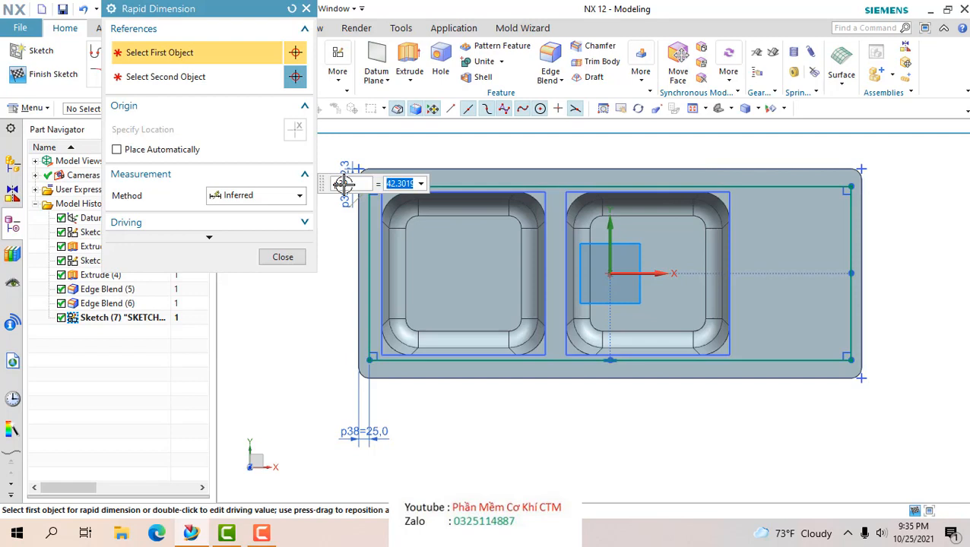
pyautogui.write('25')
pyautogui.press('Return')
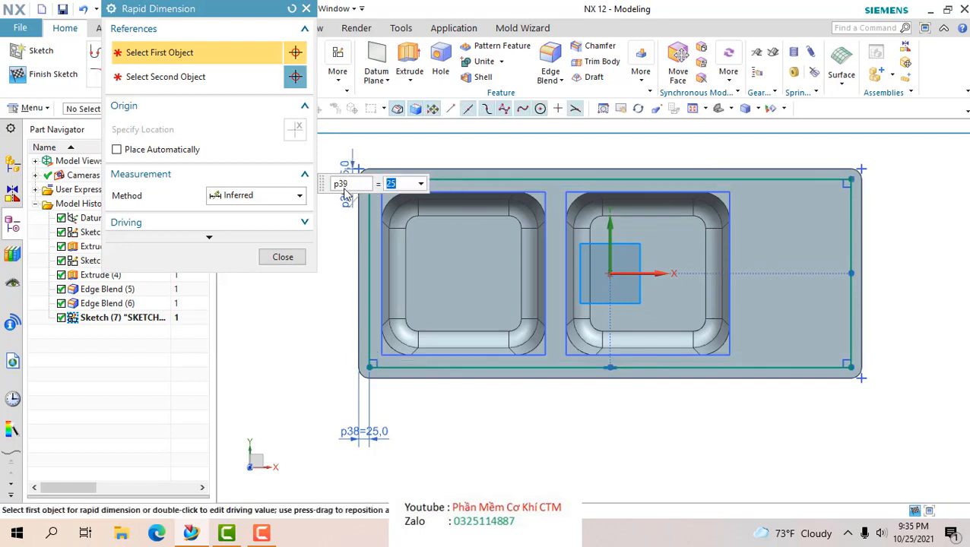
pyautogui.click(283, 257)
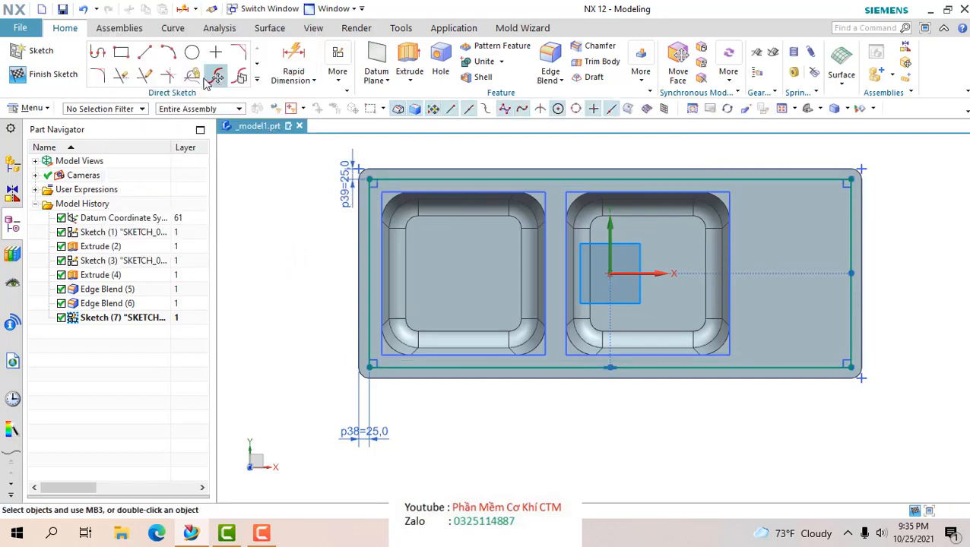
# - Fillet all four corners of the sketched rectangle with a 50 mm radius
pyautogui.click(100, 75)
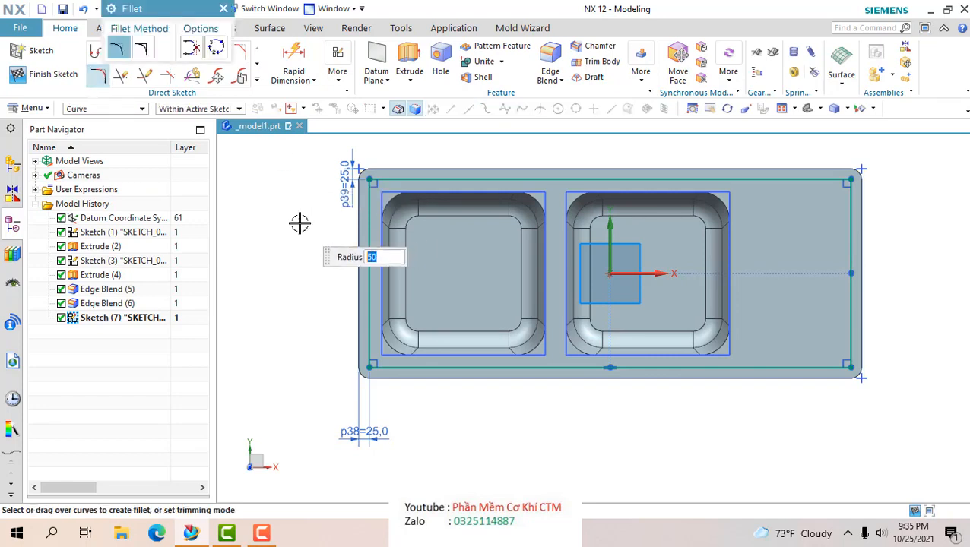
pyautogui.moveTo(424, 154); pyautogui.dragTo(403, 179)
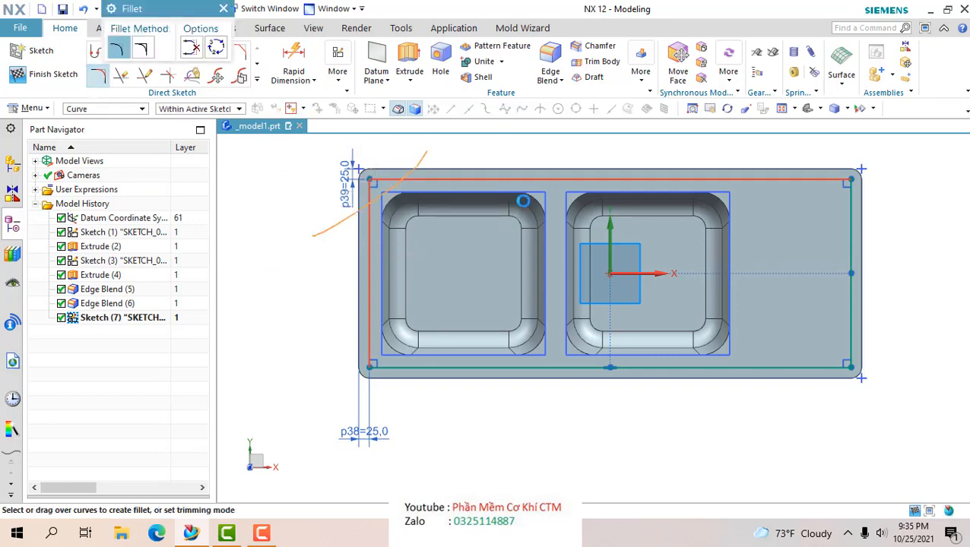
pyautogui.moveTo(766, 135)
pyautogui.mouseDown()
pyautogui.moveTo(866, 217)
pyautogui.moveTo(866, 243)
pyautogui.moveTo(768, 400)
pyautogui.moveTo(760, 396)
pyautogui.mouseUp()
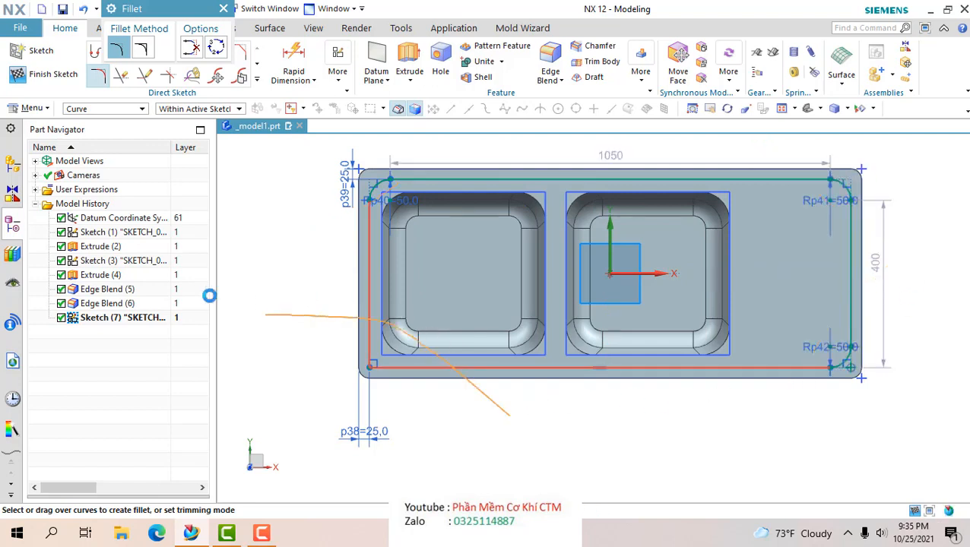
pyautogui.click(224, 10)
# - Extrude the filleted rectangle 5 mm down into the block, subtracting it to form a shallow recess
pyautogui.moveTo(292, 223); pyautogui.dragTo(296, 182, button='middle')
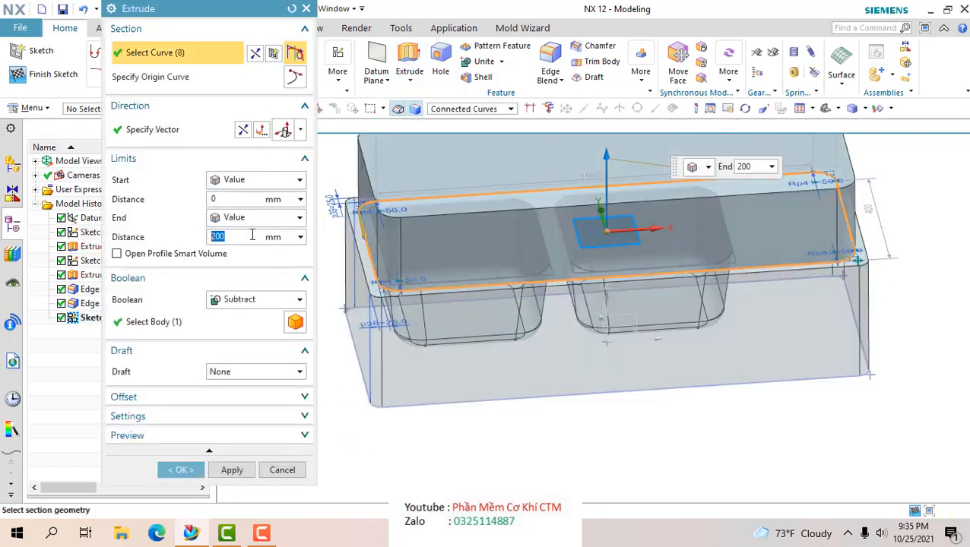
pyautogui.click(243, 130)
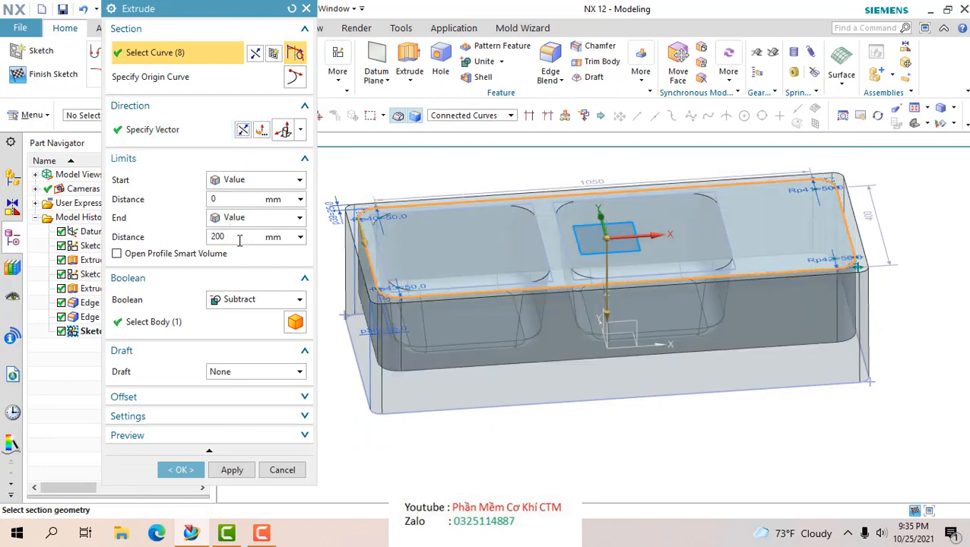
pyautogui.write('5')
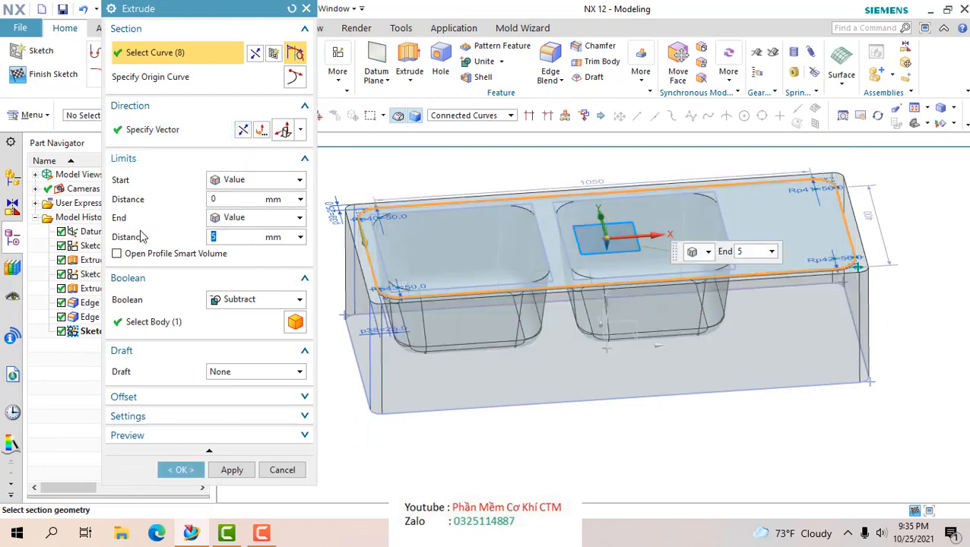
pyautogui.click(216, 323)
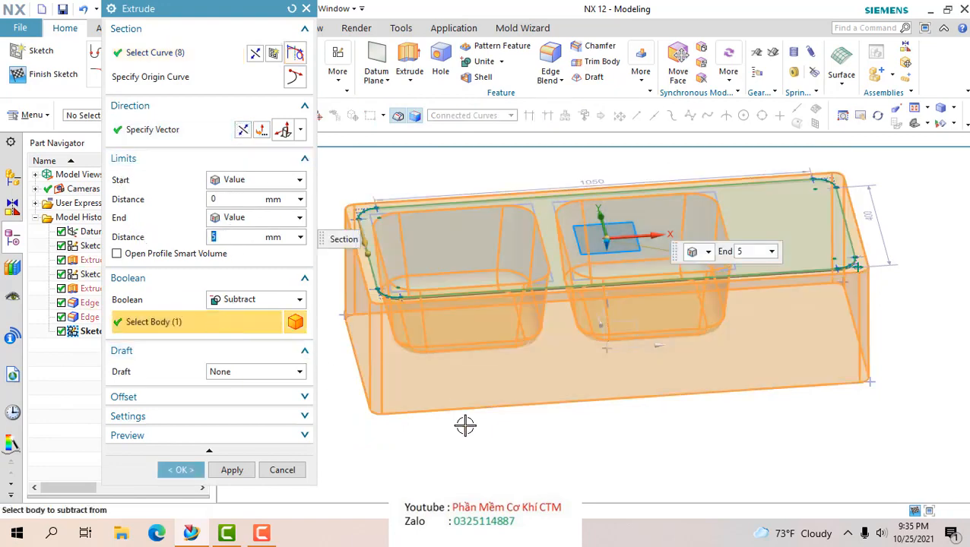
pyautogui.moveTo(465, 426); pyautogui.dragTo(493, 433, button='middle')
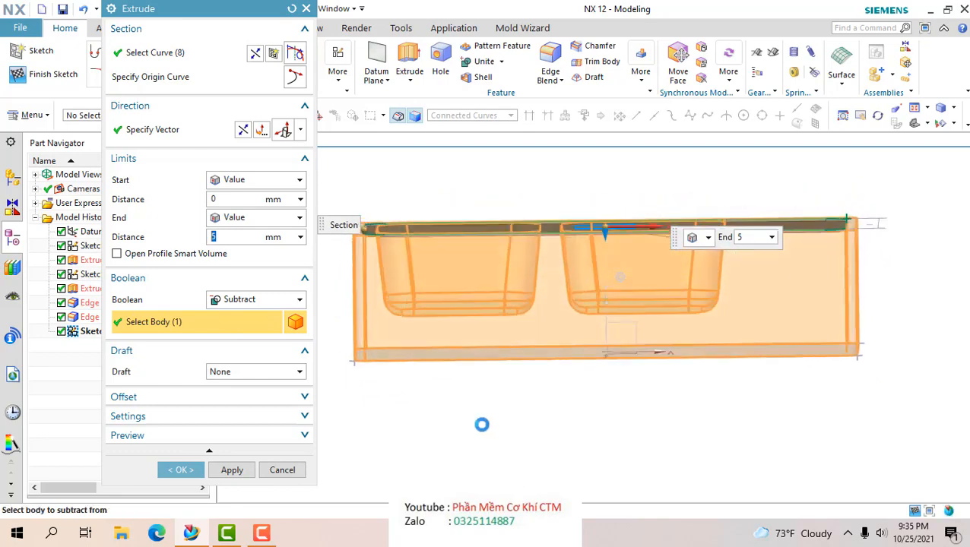
pyautogui.scroll(8, 546, 269)
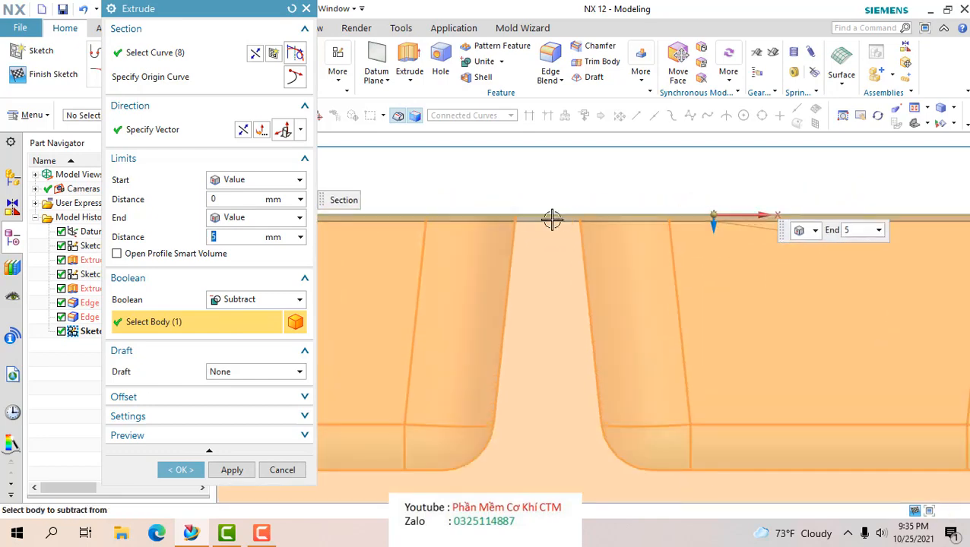
pyautogui.scroll(-5, 672, 196)
pyautogui.moveTo(645, 212); pyautogui.dragTo(649, 235, button='middle')
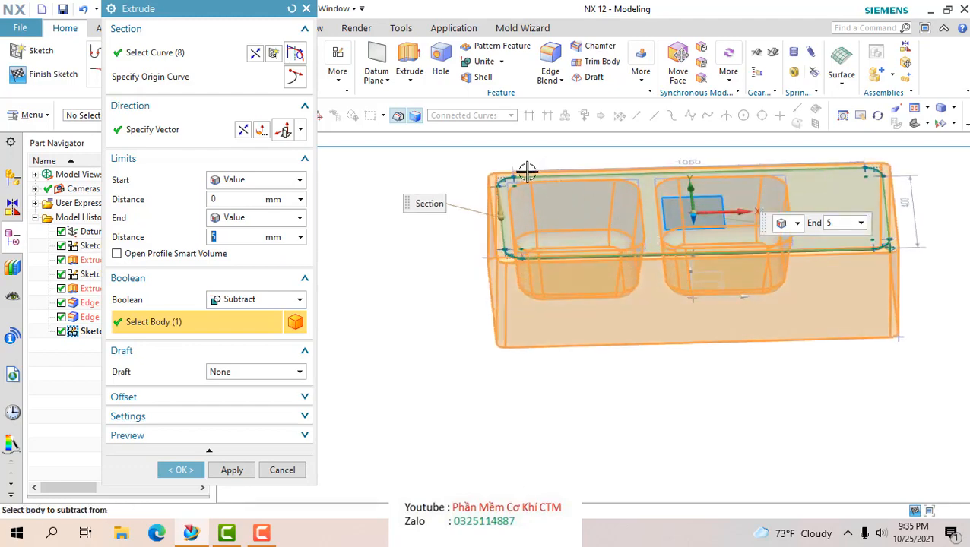
pyautogui.scroll(6, 527, 172)
pyautogui.scroll(-5, 498, 201)
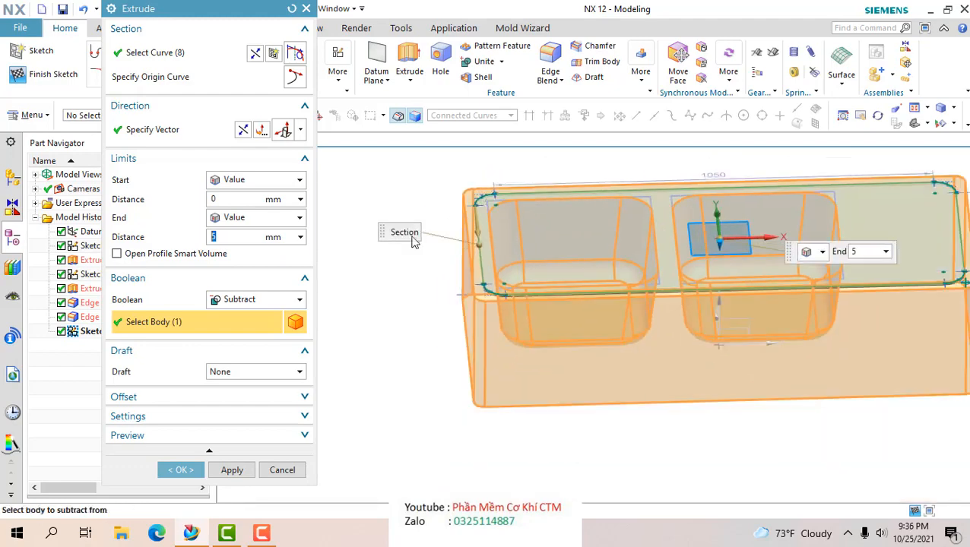
pyautogui.click(176, 471)
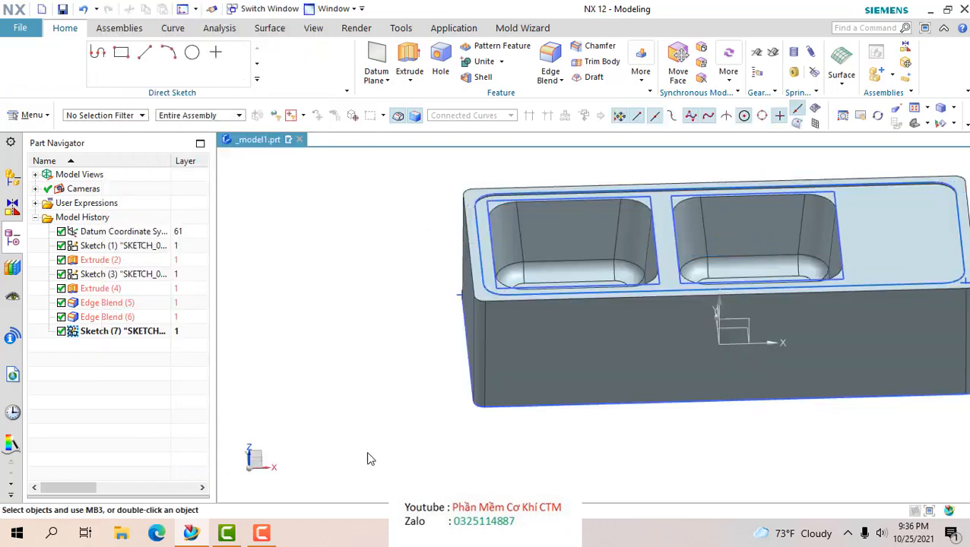
# - Blend the upper rim edges of both square pockets with a 10 mm radius, using the Tangent Curves rule
pyautogui.moveTo(631, 219)
pyautogui.mouseDown(button='middle')
pyautogui.moveTo(628, 210)
pyautogui.moveTo(643, 232)
pyautogui.moveTo(631, 222)
pyautogui.mouseUp(button='middle')
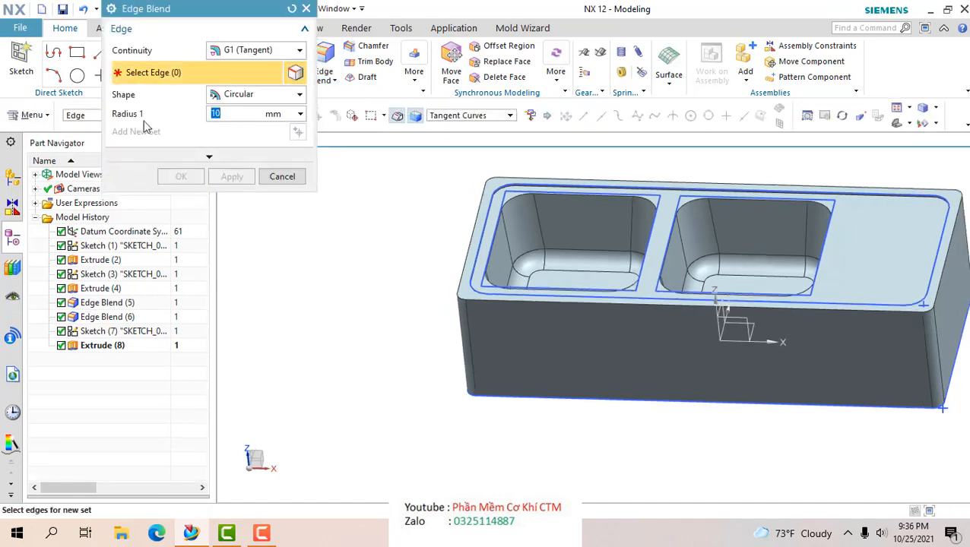
pyautogui.click(493, 116)
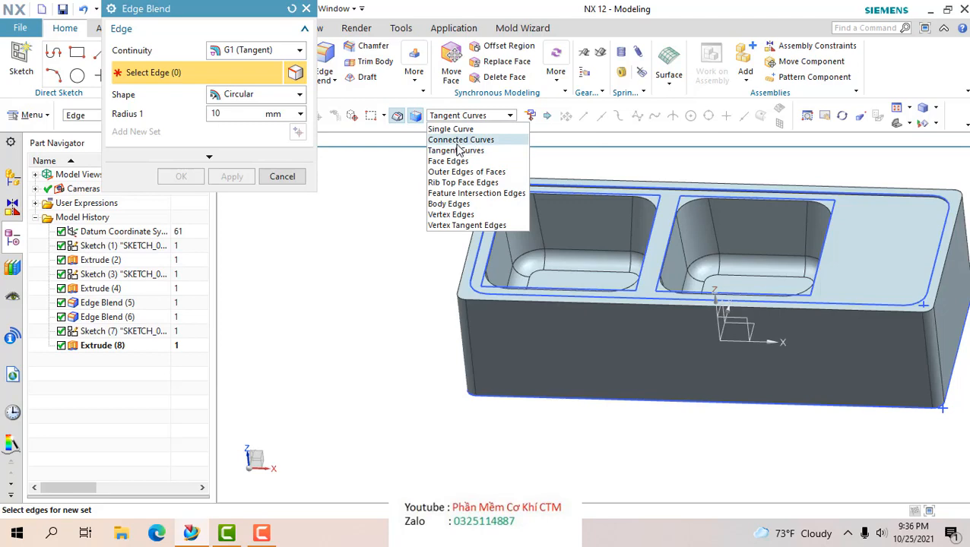
pyautogui.click(459, 149)
pyautogui.scroll(3, 534, 212)
pyautogui.scroll(2, 534, 211)
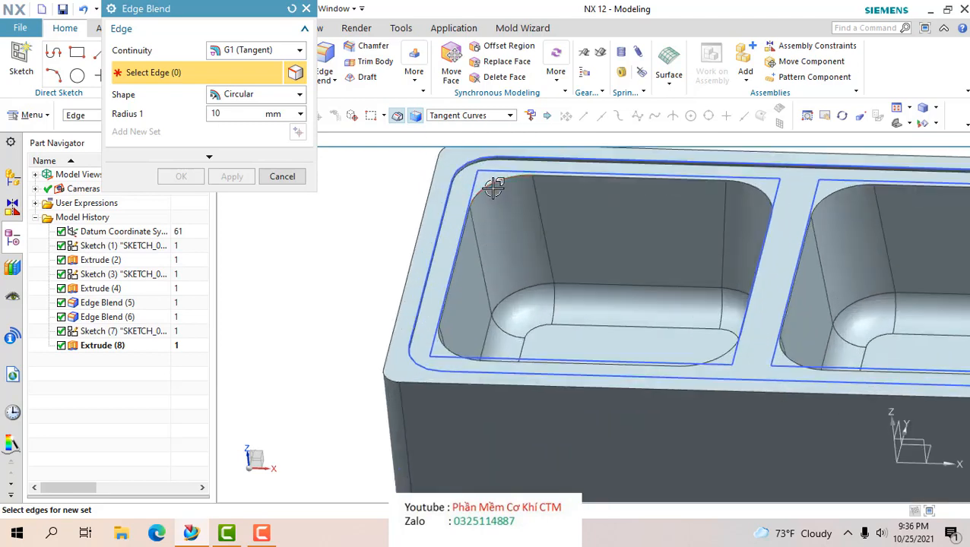
pyautogui.click(496, 186)
pyautogui.click(830, 193)
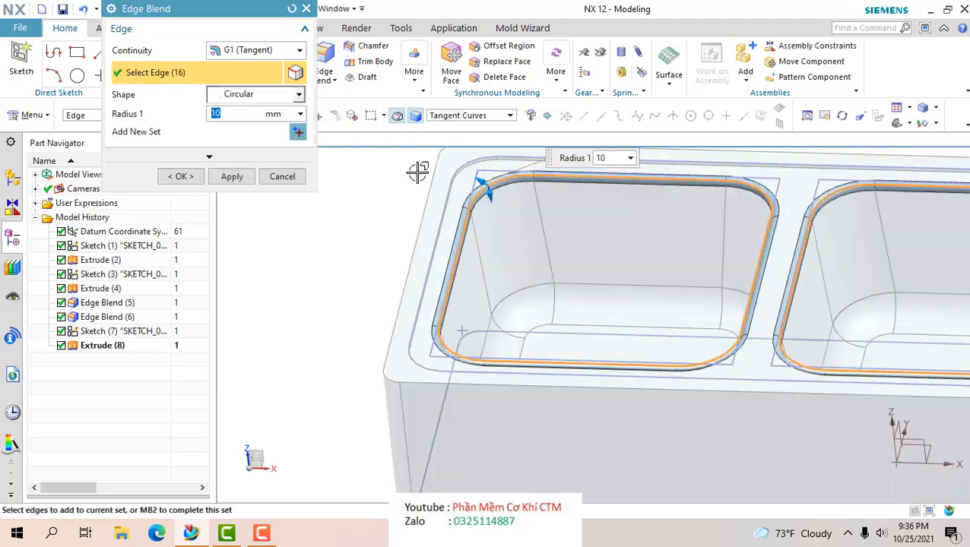
pyautogui.click(236, 177)
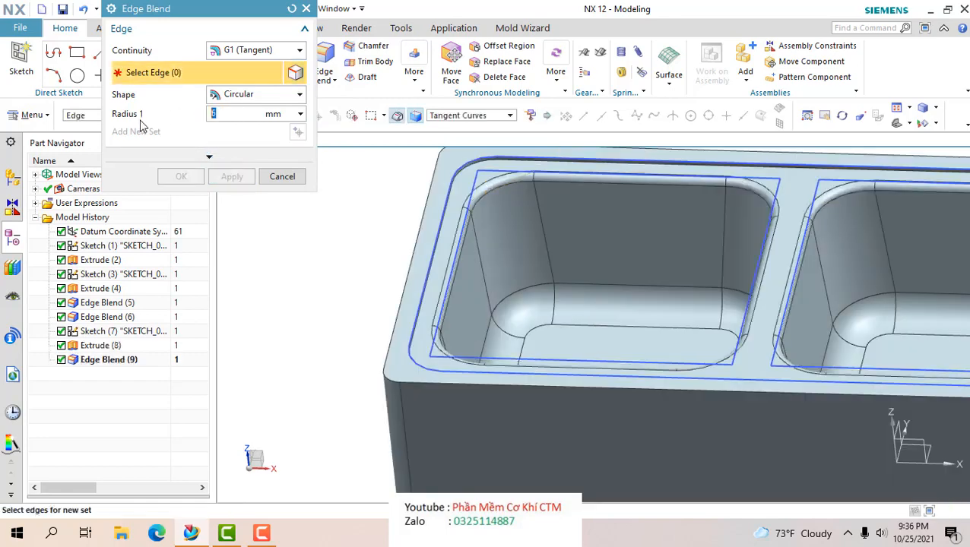
# - Blend the shallow recess's floor edge with a 6 mm radius and its upper rim with a 4 mm radius
pyautogui.scroll(3, 419, 157)
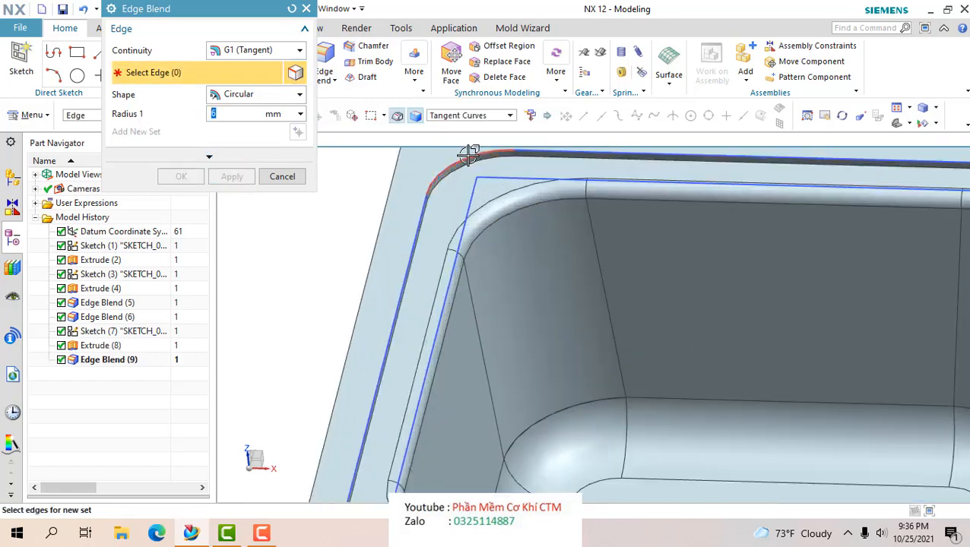
pyautogui.click(460, 167)
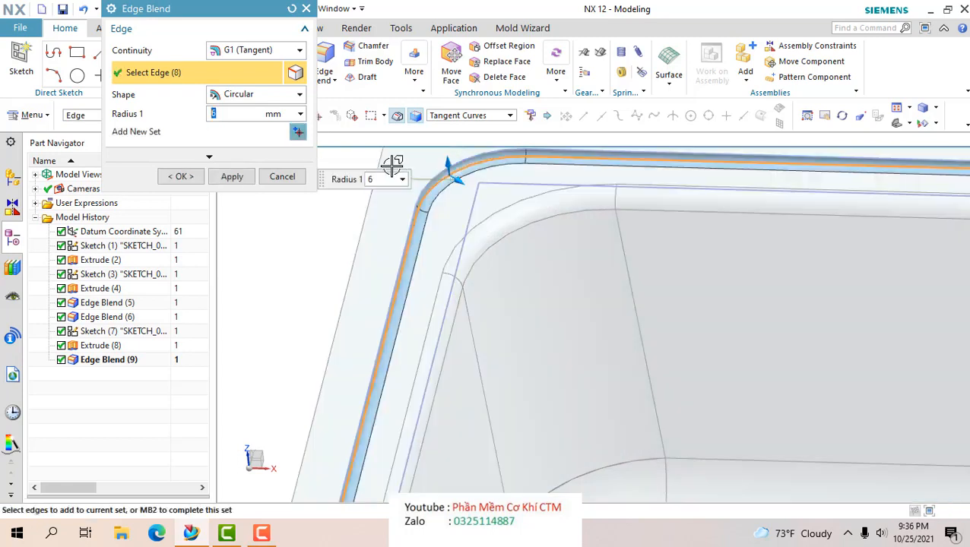
pyautogui.click(232, 178)
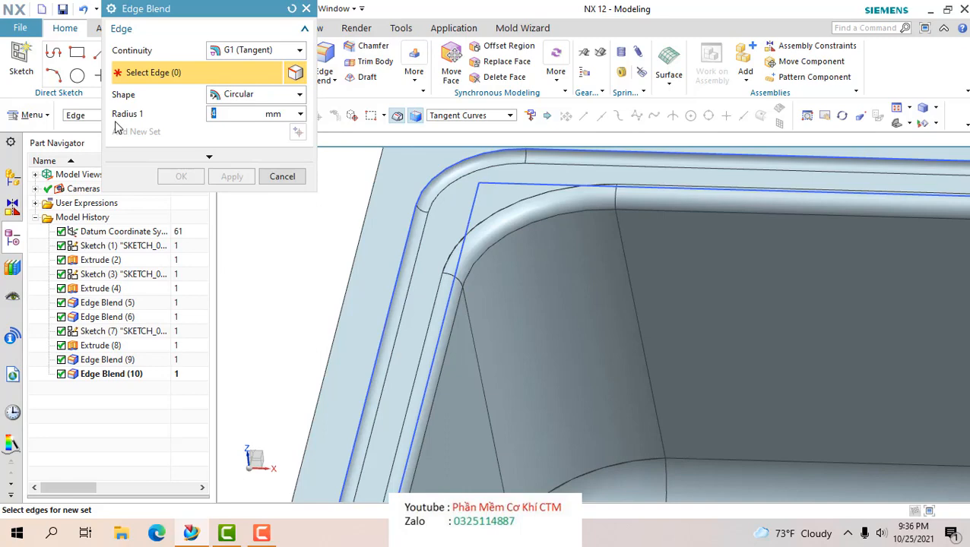
pyautogui.click(430, 181)
pyautogui.click(180, 177)
# - Create a new sketch on the floor face of the shallow recess
pyautogui.scroll(-5, 367, 252)
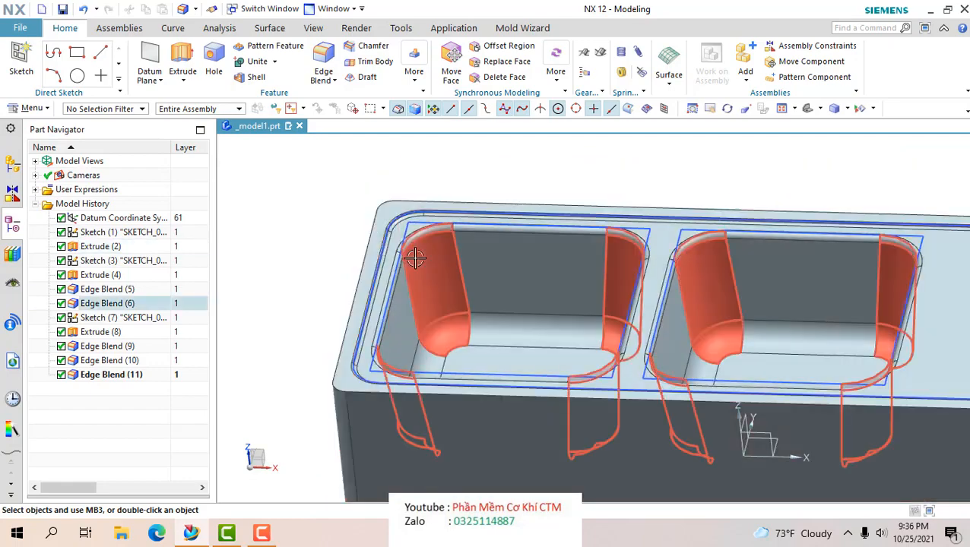
pyautogui.scroll(-3, 415, 259)
pyautogui.moveTo(415, 259); pyautogui.dragTo(435, 280, button='middle')
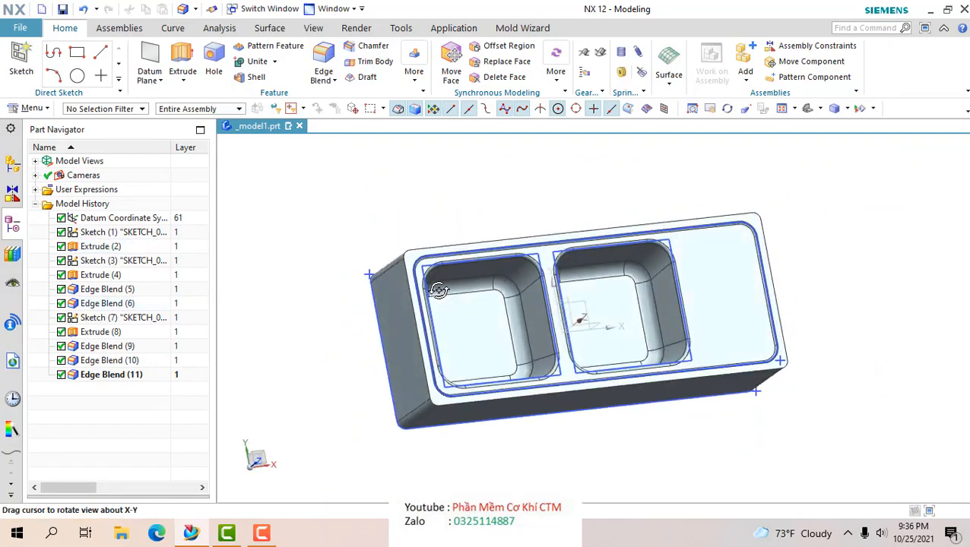
pyautogui.scroll(5, 775, 362)
pyautogui.moveTo(775, 362)
pyautogui.mouseDown(button='middle')
pyautogui.moveTo(791, 396)
pyautogui.moveTo(803, 369)
pyautogui.moveTo(782, 361)
pyautogui.mouseUp(button='middle')
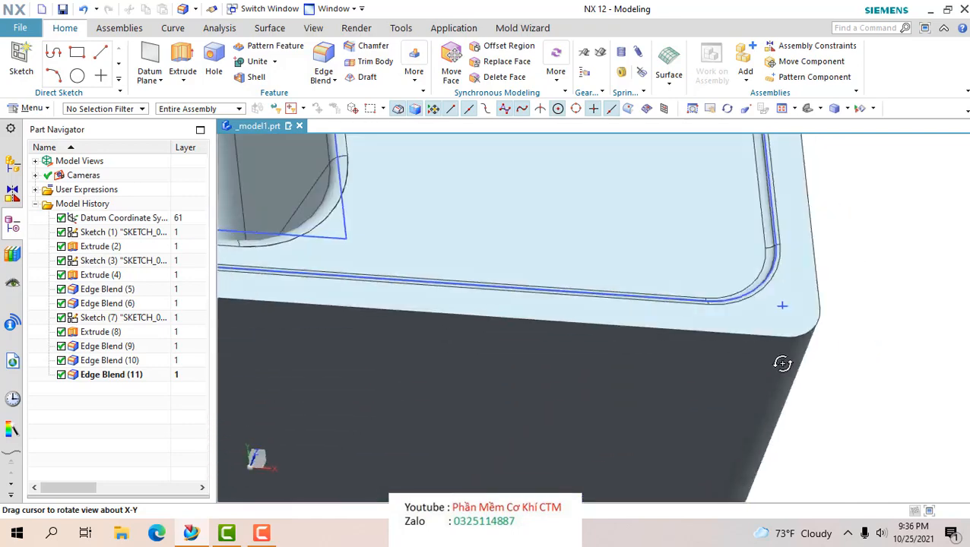
pyautogui.scroll(-5, 781, 361)
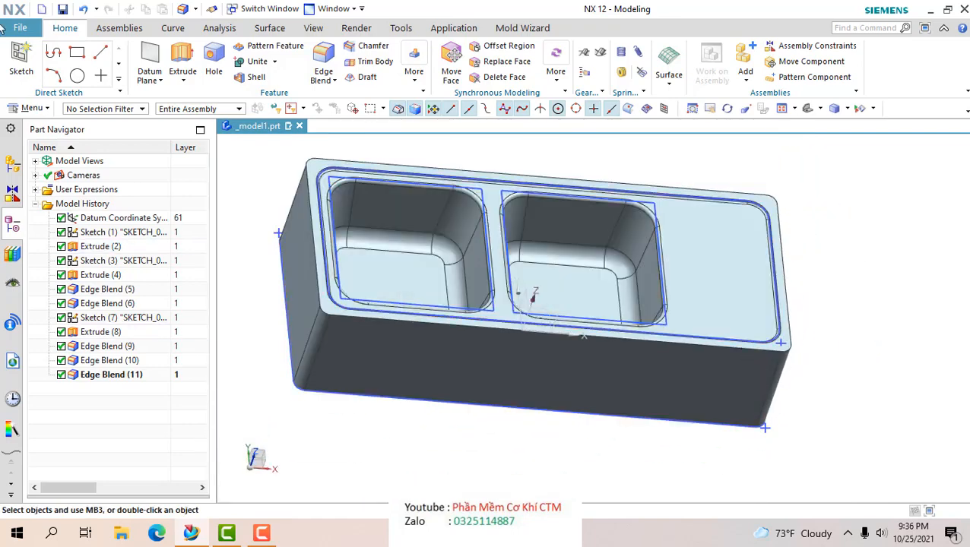
pyautogui.click(21, 57)
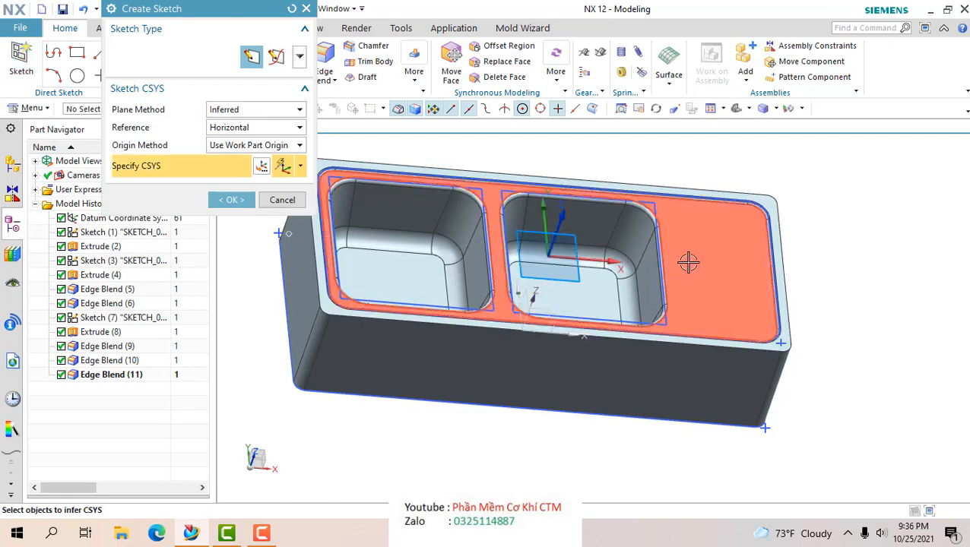
pyautogui.click(689, 260)
pyautogui.click(232, 200)
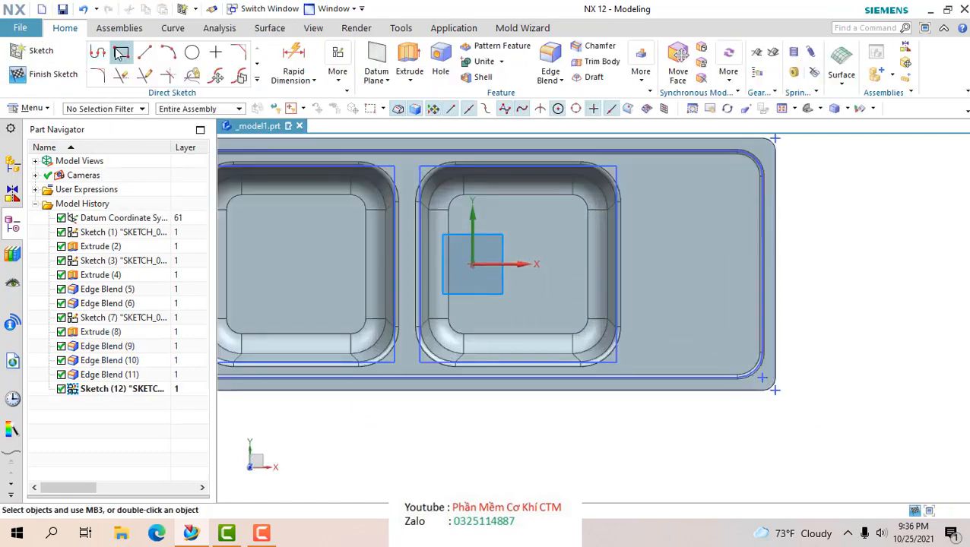
# - Sketch a rectangle about 150 mm wide and 80 mm high on the plain area beside the second pocket
pyautogui.click(121, 53)
pyautogui.click(122, 46)
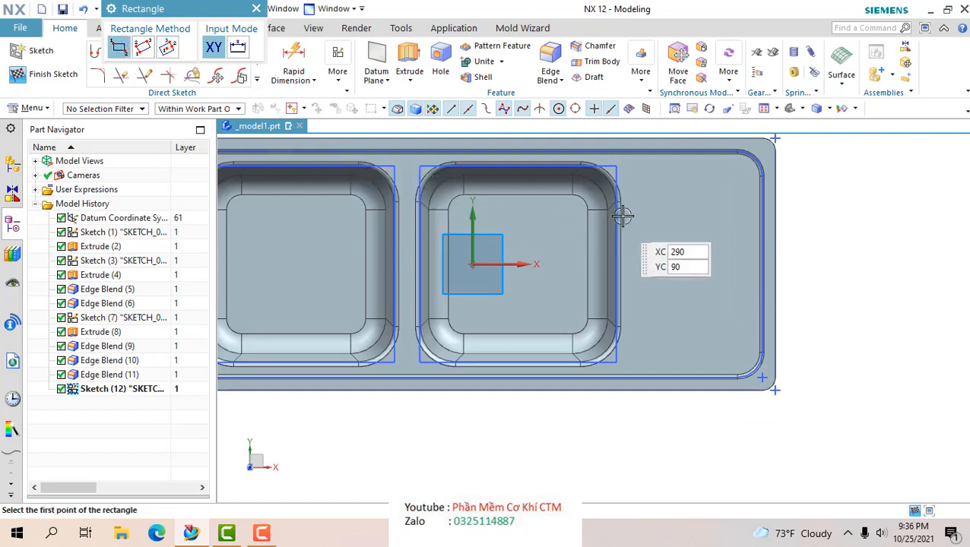
pyautogui.click(654, 236)
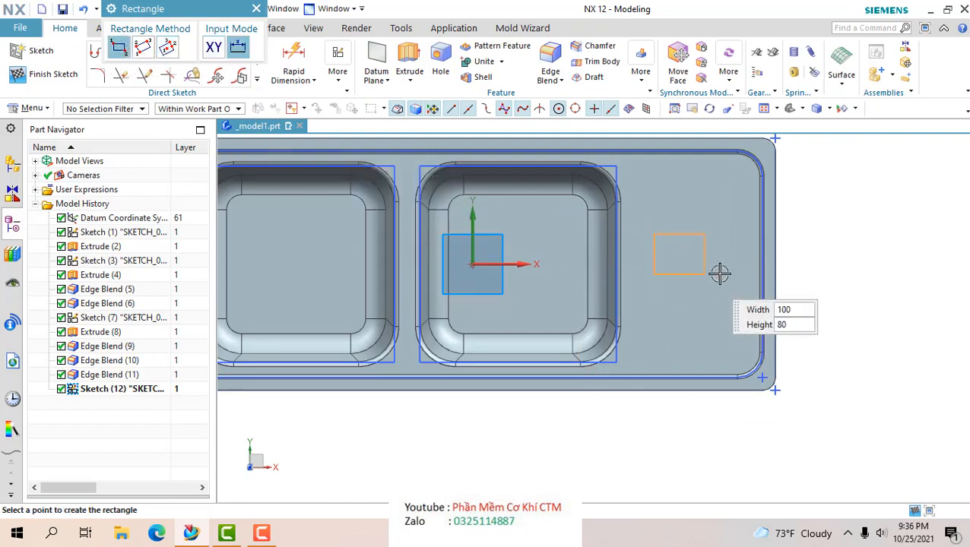
pyautogui.scroll(1, 641, 289)
pyautogui.press('Escape')
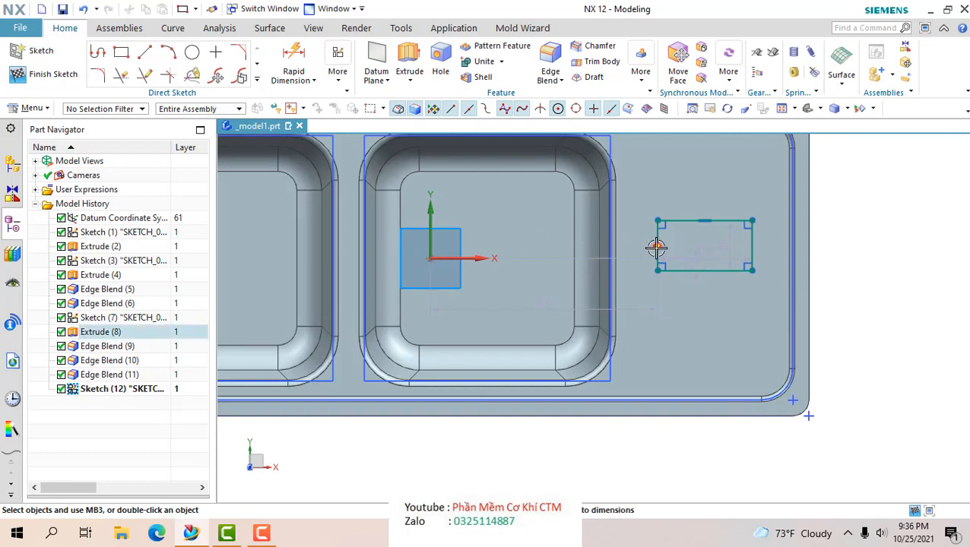
# - Align the midpoint of the small rectangle's left side horizontally with the sketch origin
pyautogui.click(658, 246)
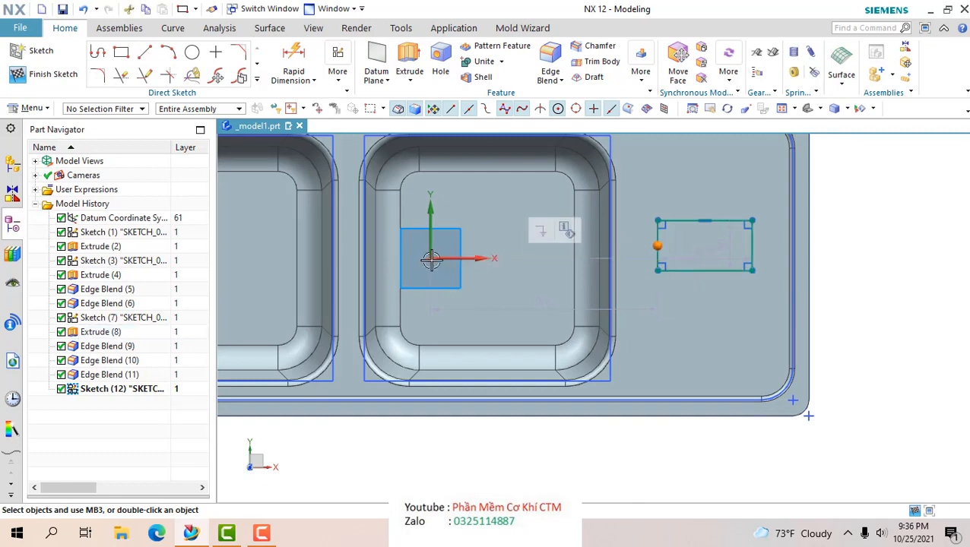
pyautogui.click(431, 260)
pyautogui.click(478, 234)
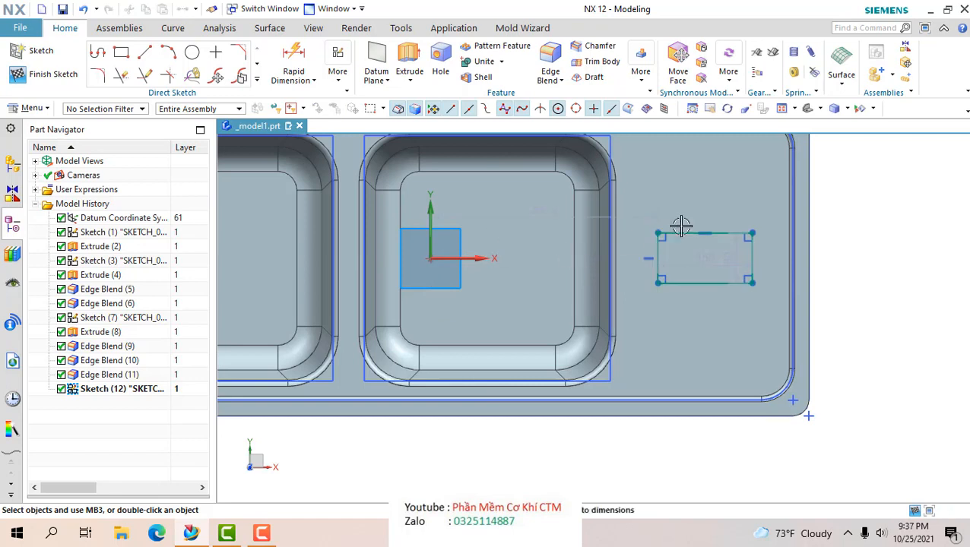
# - Dimension the small rectangle's height as 15 mm
pyautogui.click(729, 253)
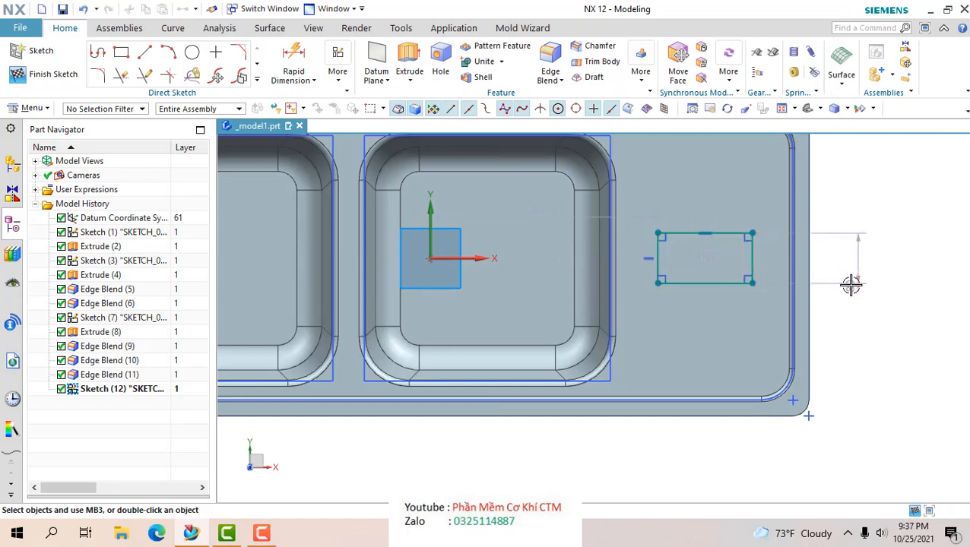
pyautogui.click(850, 296)
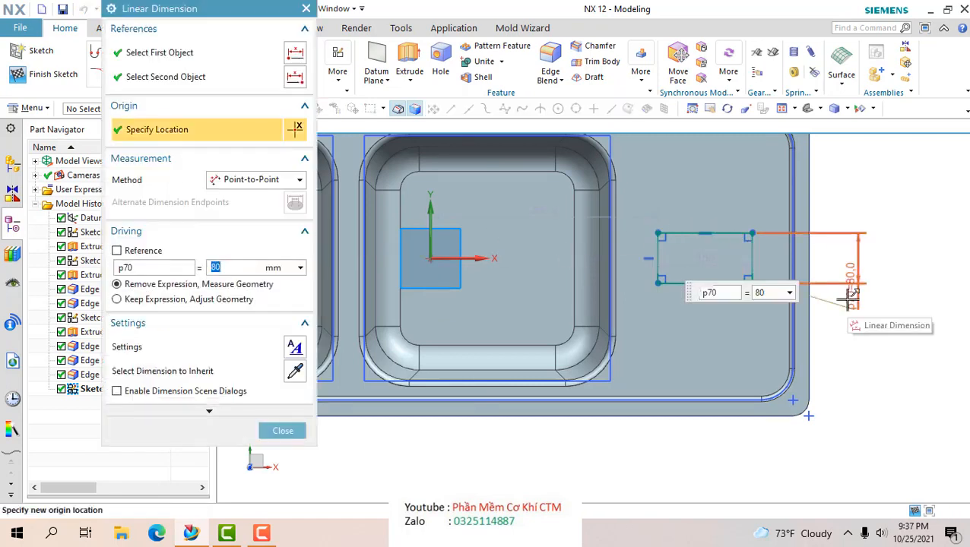
pyautogui.write('15')
pyautogui.press('Return')
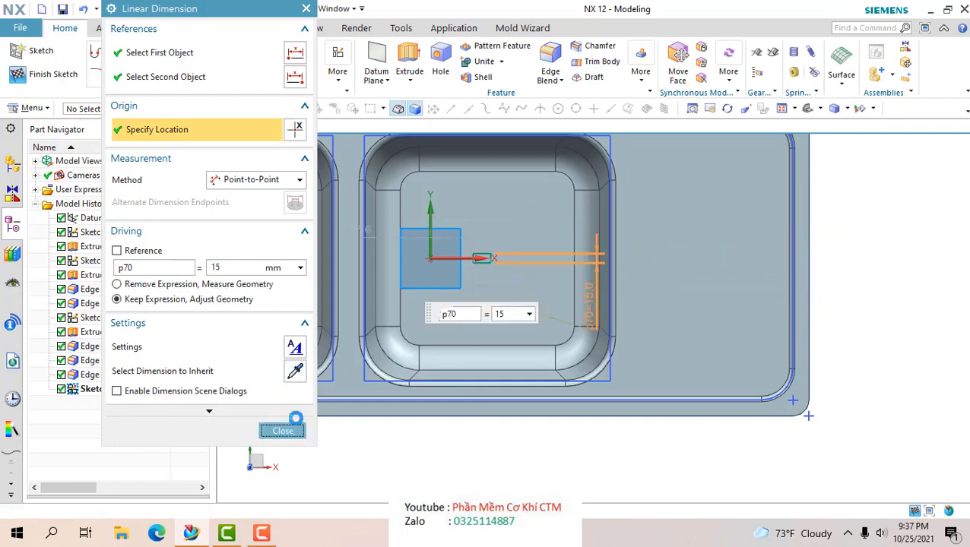
pyautogui.click(289, 428)
# - Dimension the small rectangle's length as 200 mm
pyautogui.moveTo(530, 280)
pyautogui.mouseDown()
pyautogui.moveTo(546, 413)
pyautogui.moveTo(536, 441)
pyautogui.mouseUp()
pyautogui.doubleClick(536, 441)
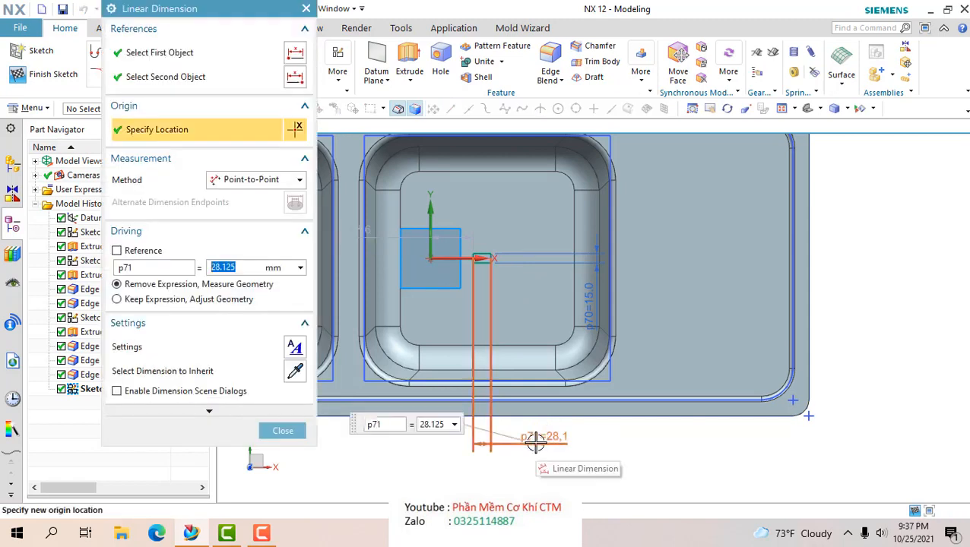
pyautogui.write('200')
pyautogui.press('Return')
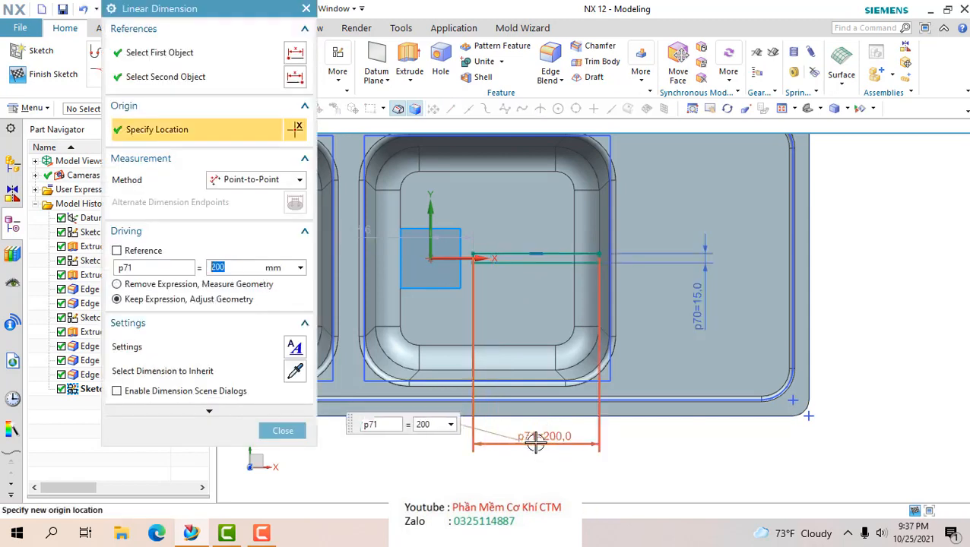
pyautogui.click(283, 431)
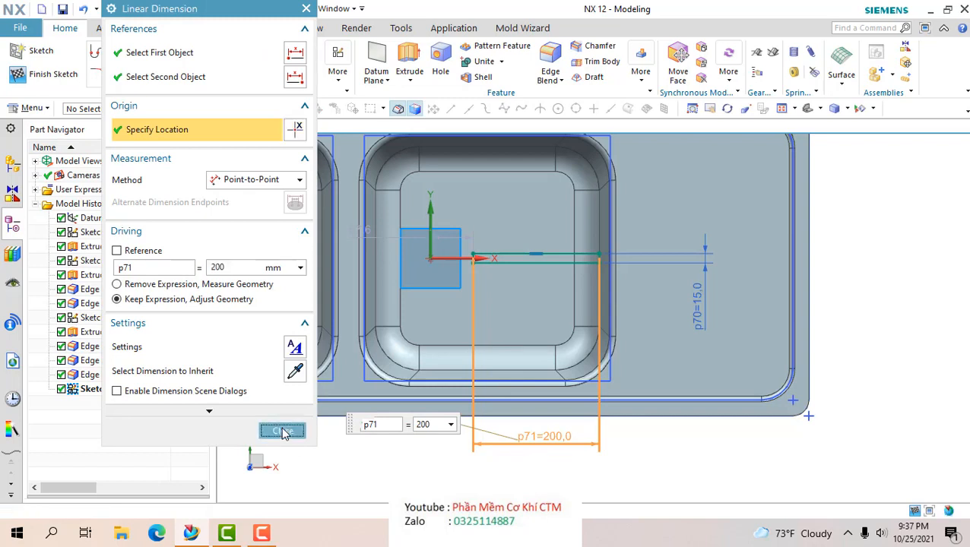
# - Dimension the horizontal distance from the sketch's vertical axis to the small rectangle's near short side as 340 mm
pyautogui.moveTo(460, 258); pyautogui.dragTo(448, 471)
pyautogui.doubleClick(448, 472)
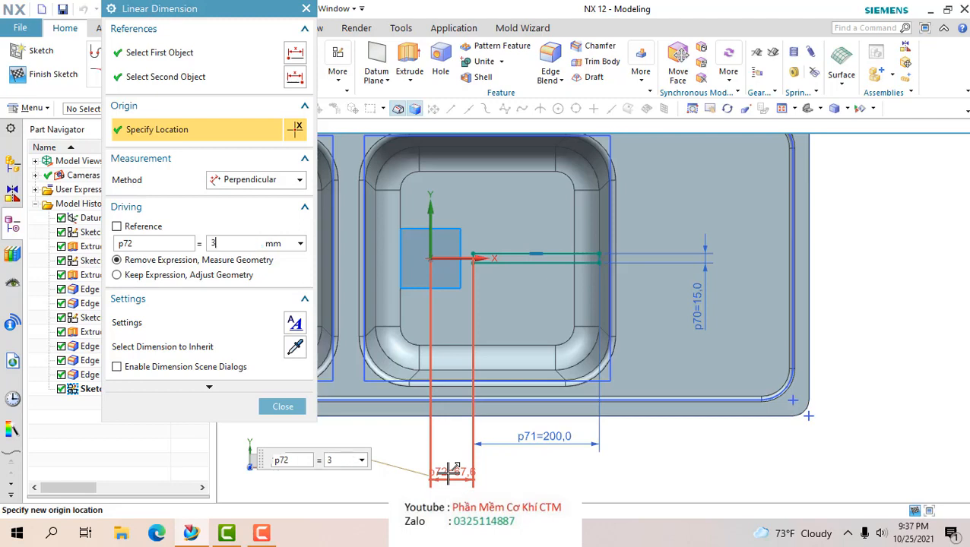
pyautogui.press('Return')
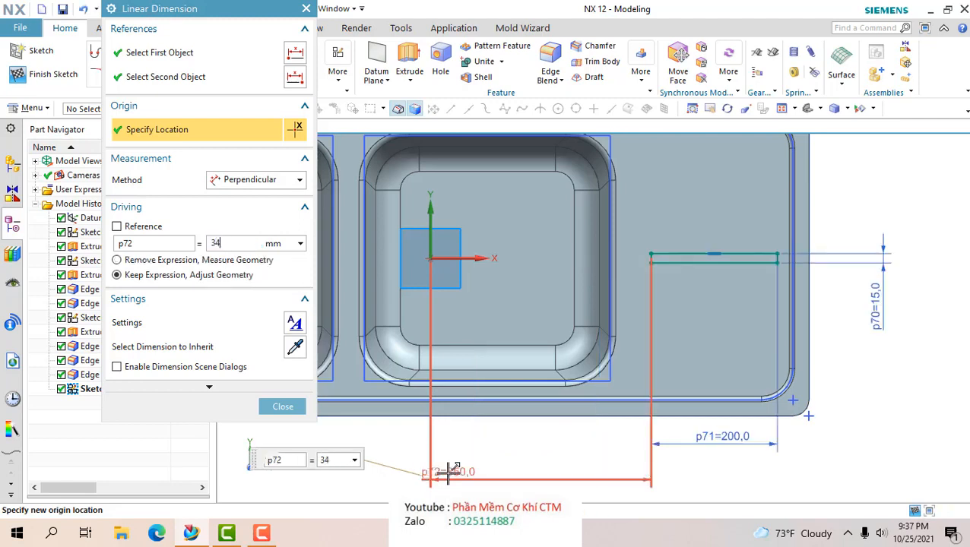
pyautogui.press('Return')
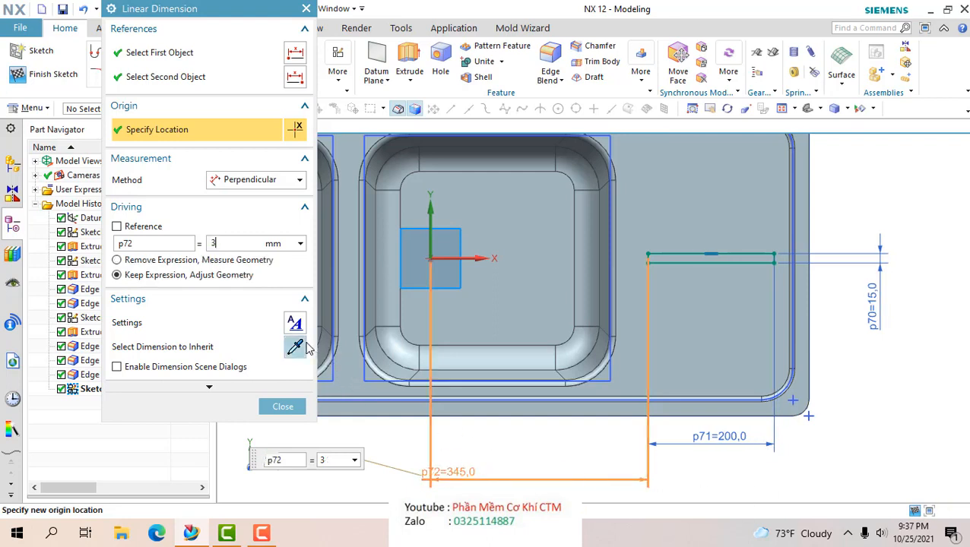
pyautogui.write('340')
pyautogui.press('Return')
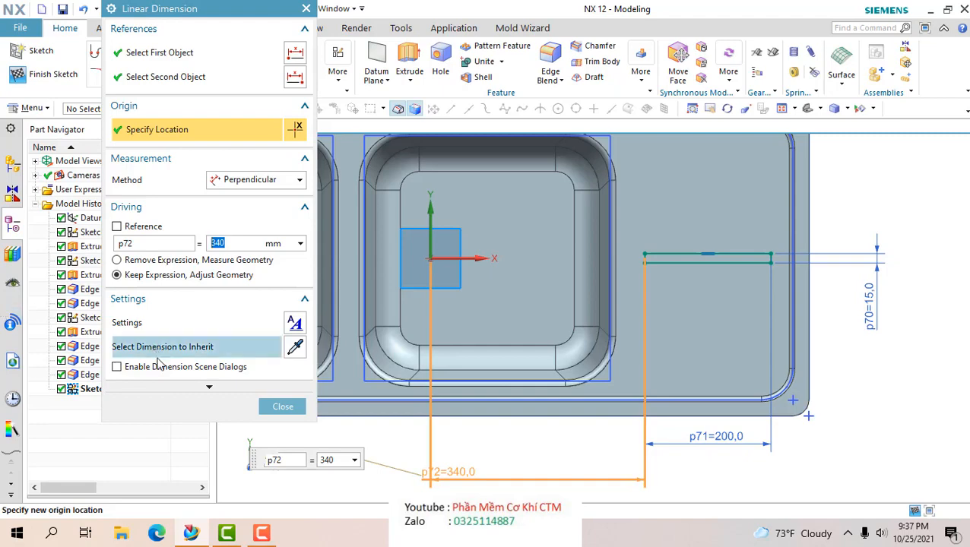
pyautogui.click(282, 407)
# - Draw a circle centred on the midpoint of the rectangle's short side nearest the pocket, reaching its corner, about 15 mm in diameter
pyautogui.scroll(2, 645, 274)
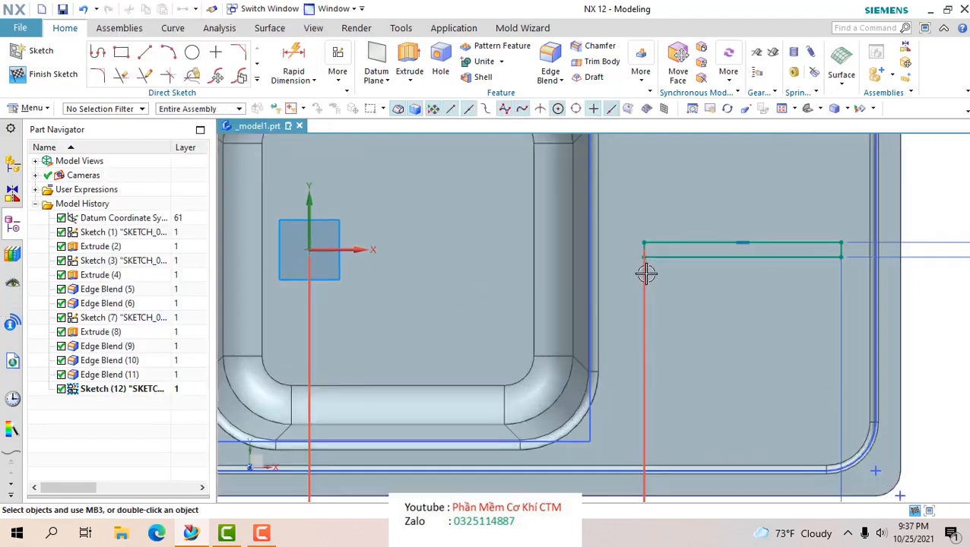
pyautogui.scroll(-2, 646, 274)
pyautogui.scroll(3, 727, 271)
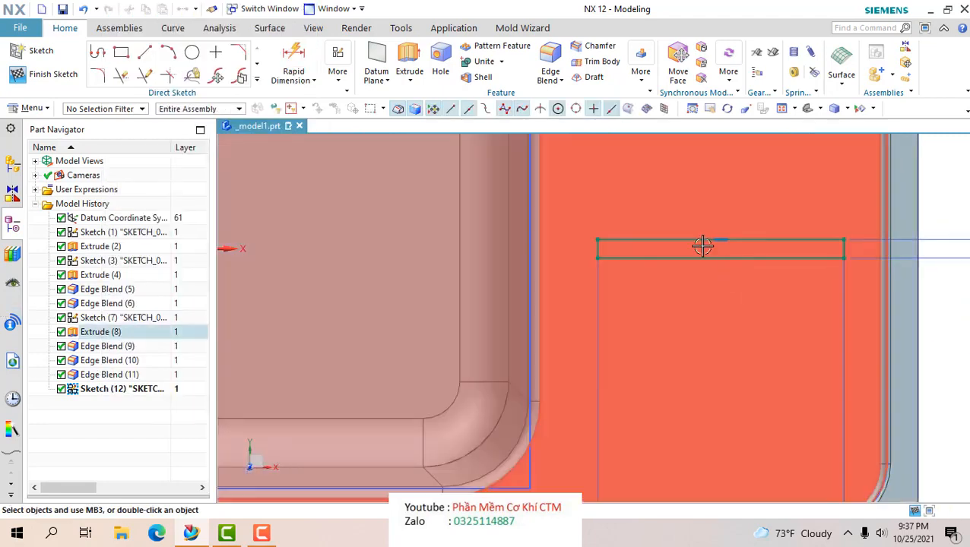
pyautogui.scroll(-5, 714, 242)
pyautogui.scroll(3, 753, 262)
pyautogui.scroll(-1, 758, 267)
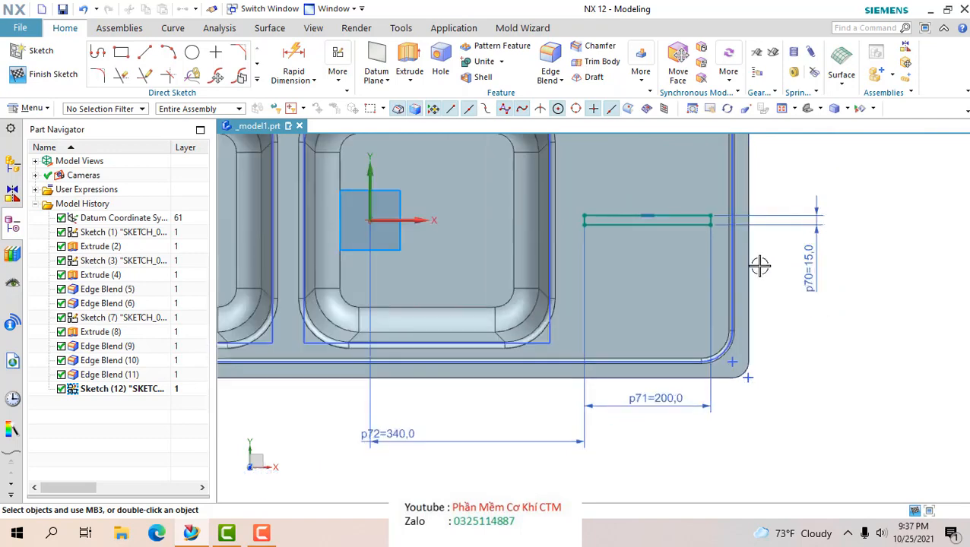
pyautogui.scroll(1, 616, 190)
pyautogui.scroll(1, 615, 190)
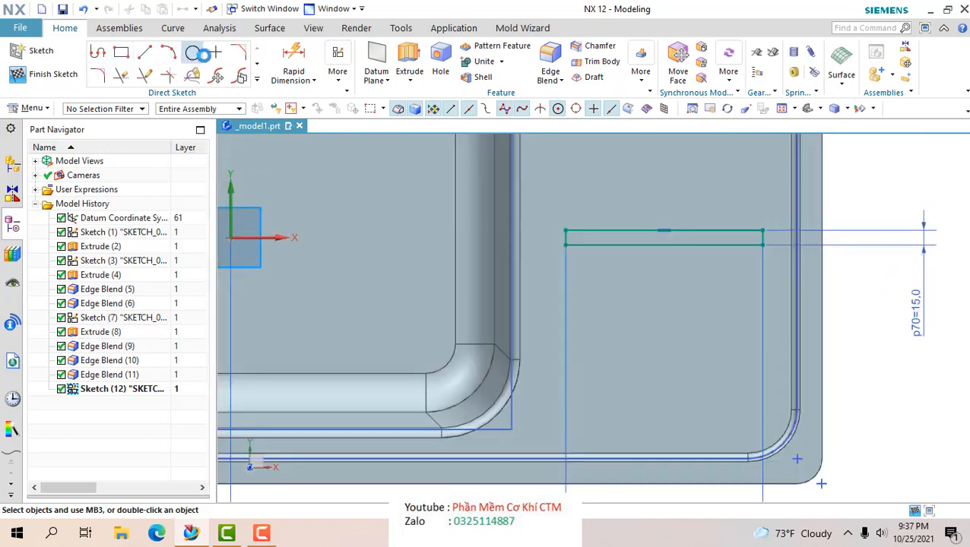
pyautogui.click(195, 52)
pyautogui.scroll(-2, 555, 225)
pyautogui.scroll(5, 559, 232)
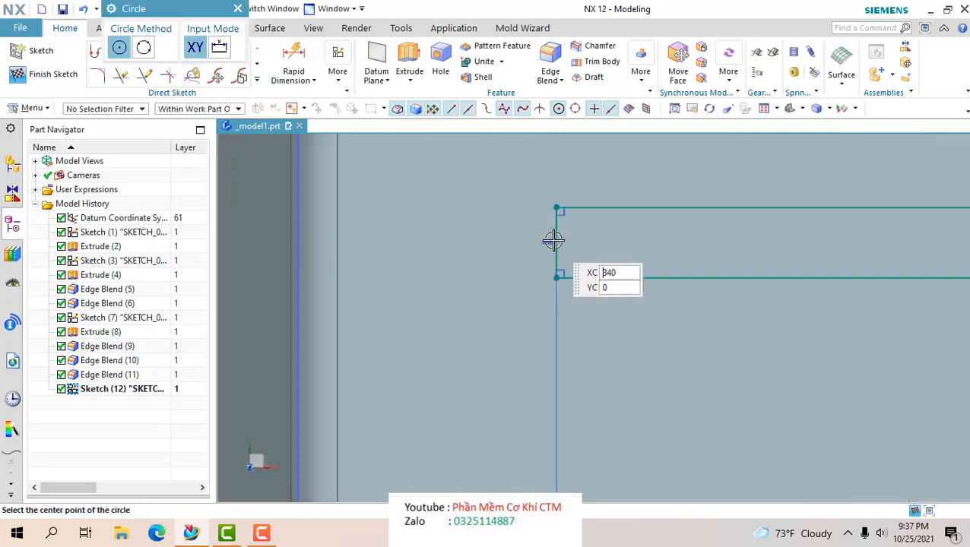
pyautogui.click(555, 240)
pyautogui.press('Return')
# - Draw a matching circle about 15 mm in diameter centred on the midpoint of the rectangle's opposite short side
pyautogui.scroll(-4, 542, 244)
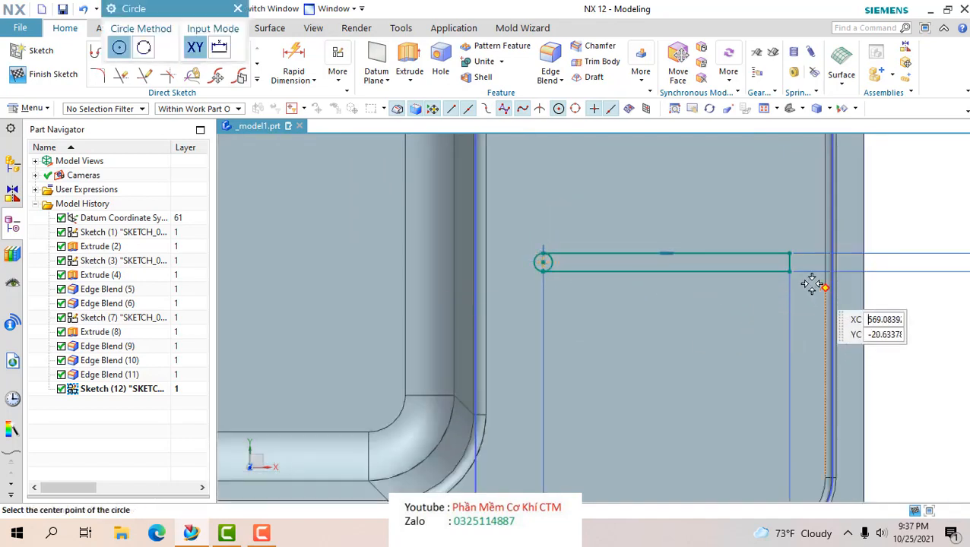
pyautogui.scroll(3, 791, 262)
pyautogui.click(757, 232)
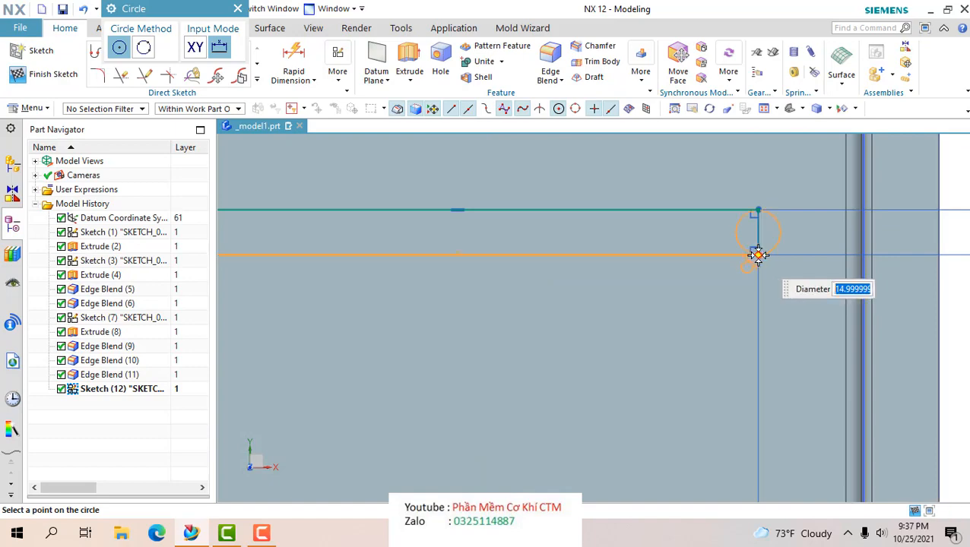
pyautogui.press('Return')
pyautogui.scroll(-5, 748, 303)
pyautogui.scroll(3, 721, 311)
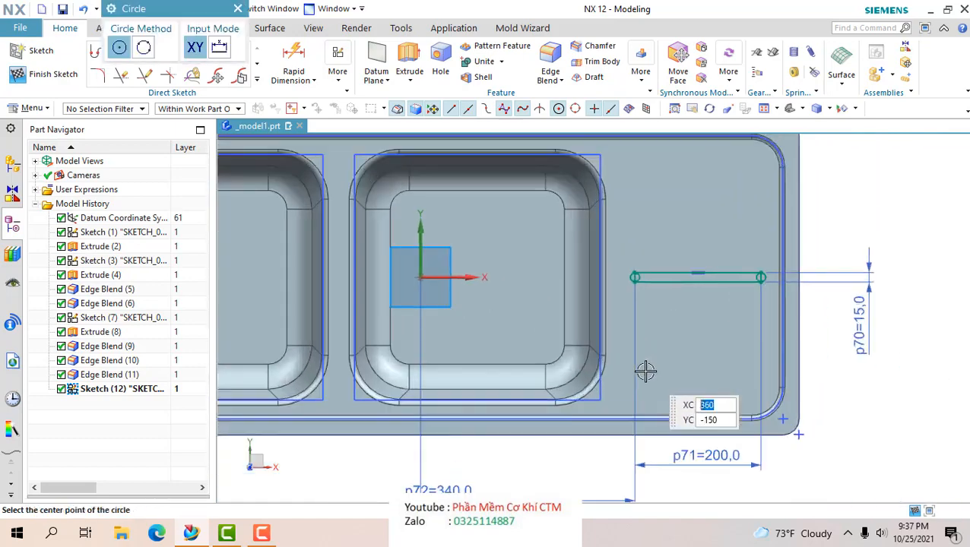
pyautogui.press('Escape')
# - Extrude the rounded slot outline 3 mm from the recess floor and unite it with the sink body
pyautogui.moveTo(493, 350); pyautogui.dragTo(490, 315, button='middle')
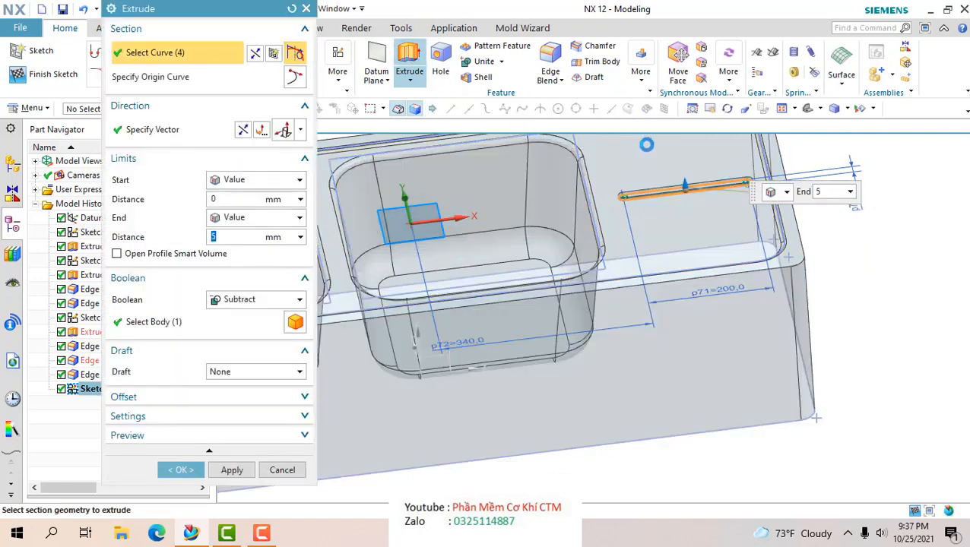
pyautogui.scroll(5, 657, 178)
pyautogui.scroll(-1, 667, 210)
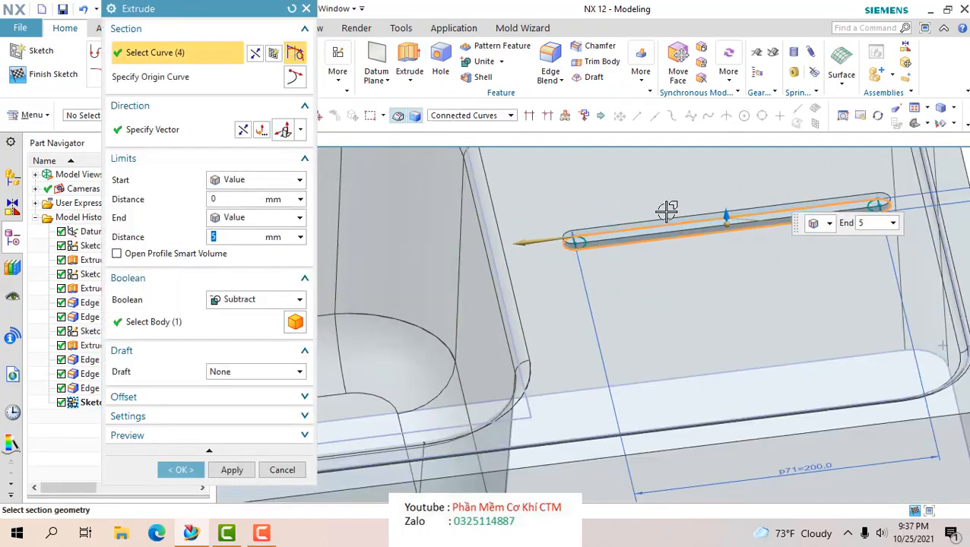
pyautogui.moveTo(667, 217); pyautogui.dragTo(496, 272, button='middle')
pyautogui.click(260, 302)
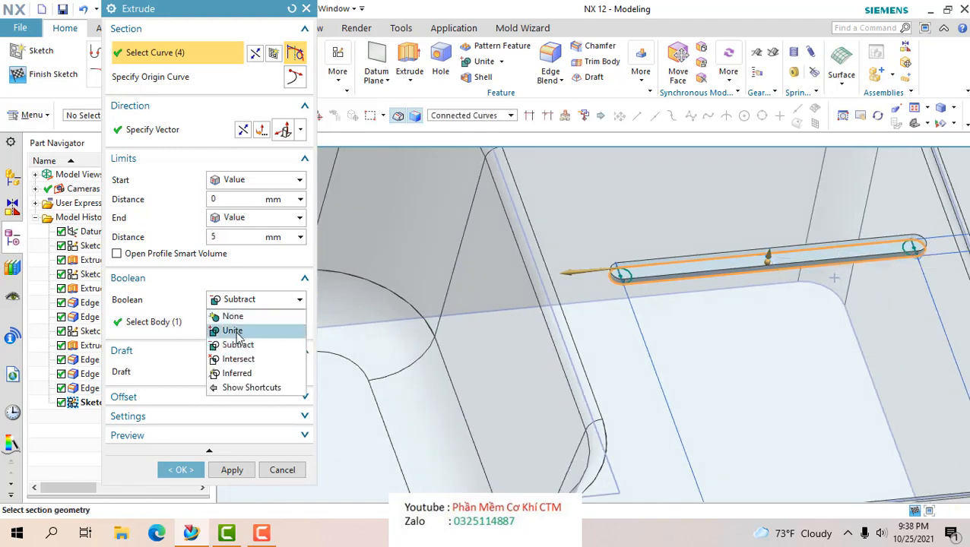
pyautogui.click(233, 332)
pyautogui.write('3')
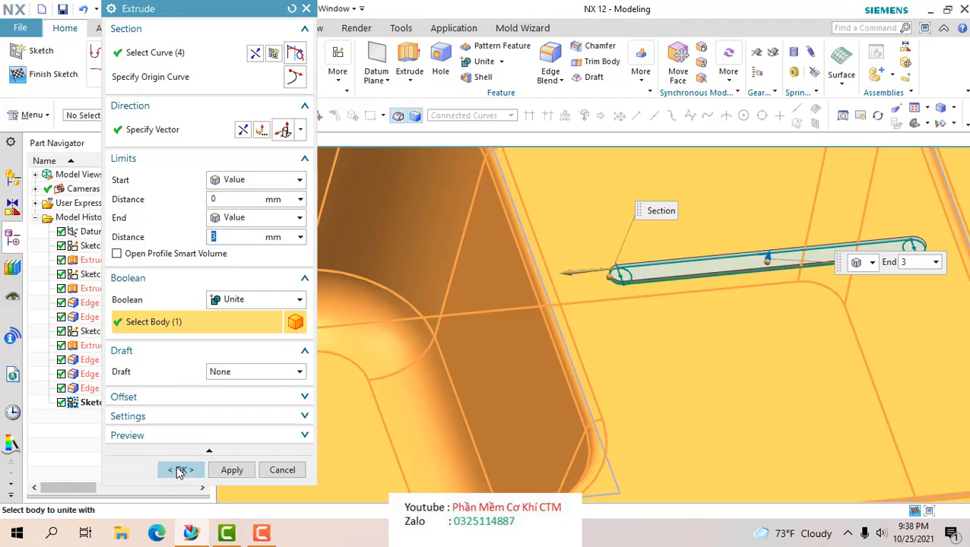
pyautogui.click(180, 473)
# - Start a Pattern Feature of the extruded drainboard rib with a Linear layout
pyautogui.scroll(-5, 497, 417)
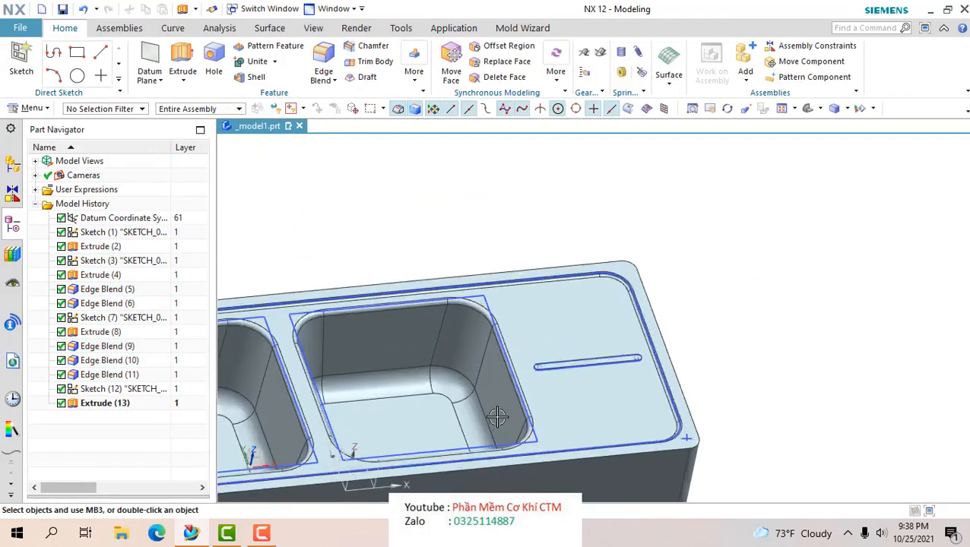
pyautogui.scroll(-3, 496, 416)
pyautogui.scroll(-4, 468, 418)
pyautogui.scroll(5, 437, 424)
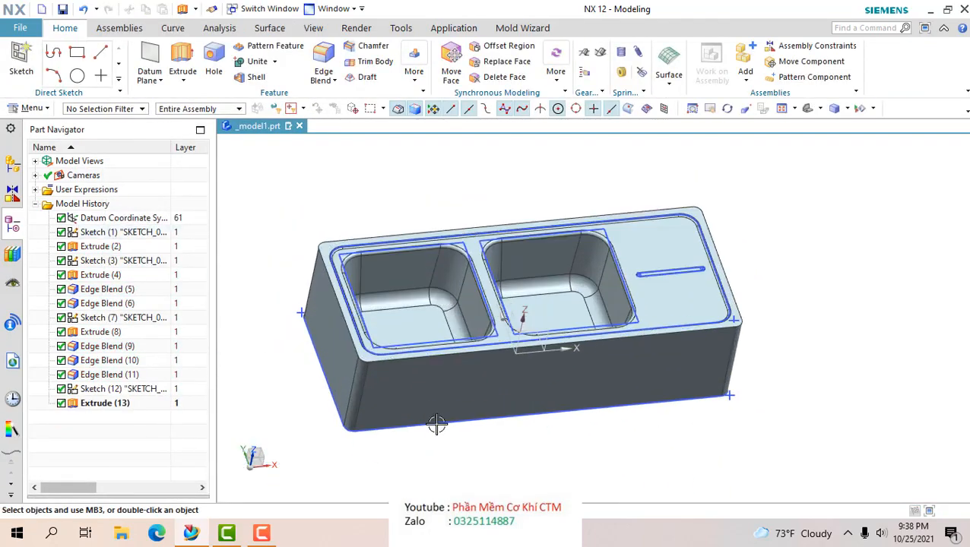
pyautogui.moveTo(438, 425); pyautogui.dragTo(622, 330, button='middle')
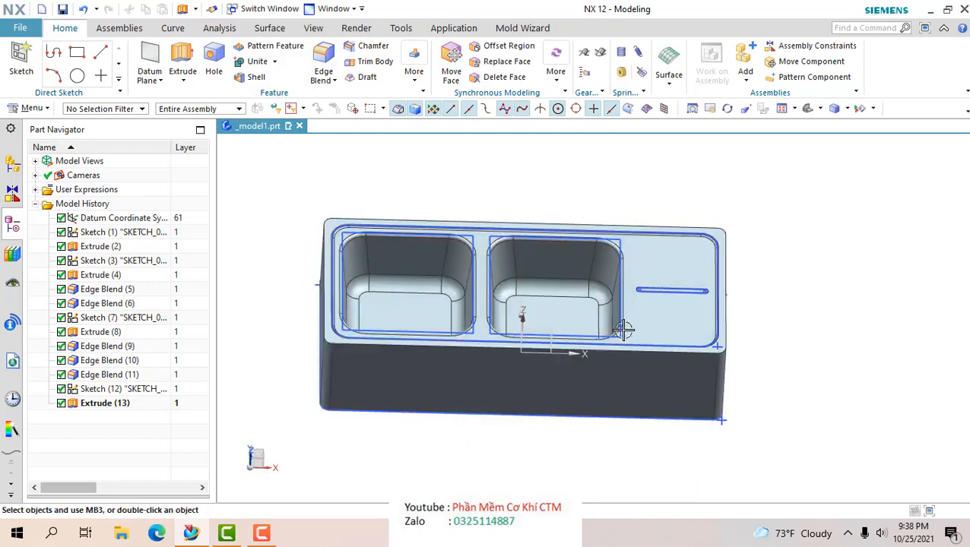
pyautogui.scroll(6, 654, 296)
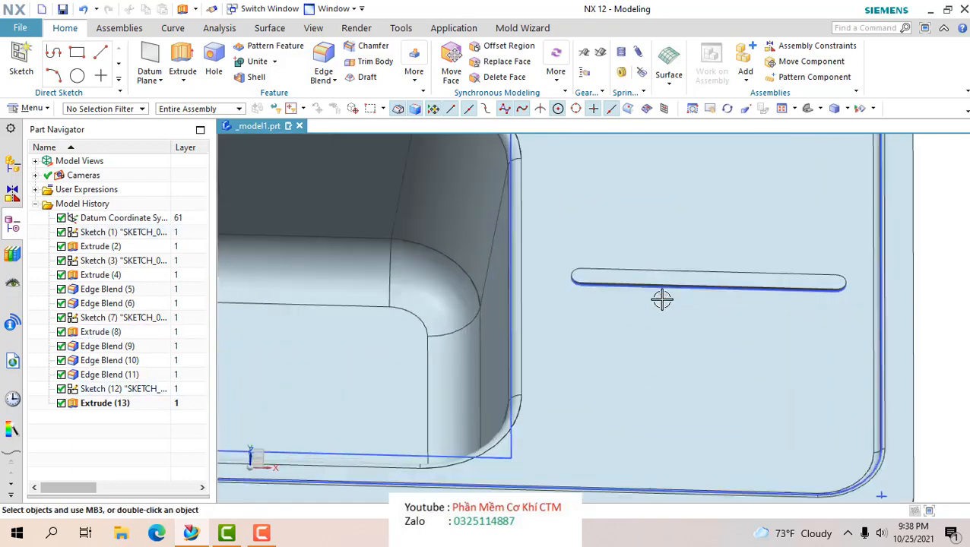
pyautogui.scroll(-1, 661, 300)
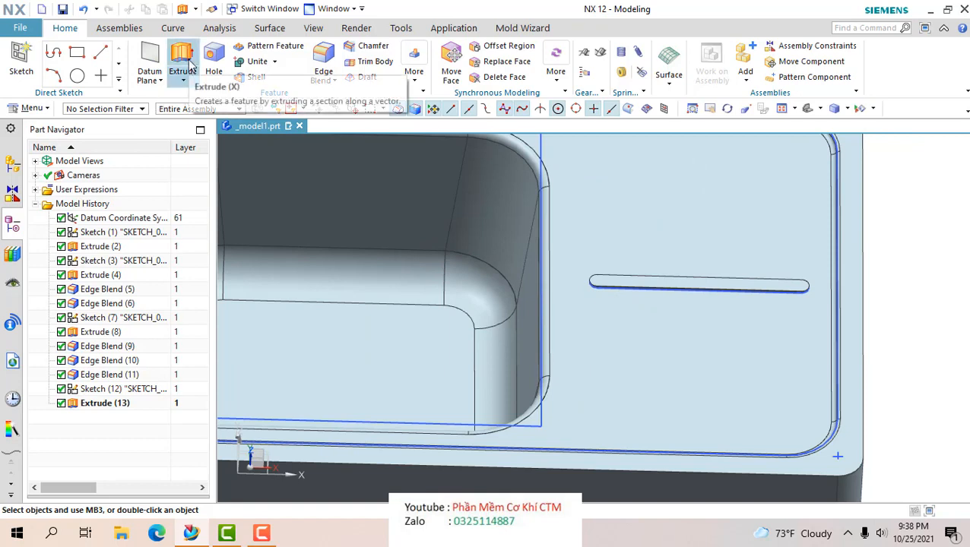
pyautogui.click(262, 47)
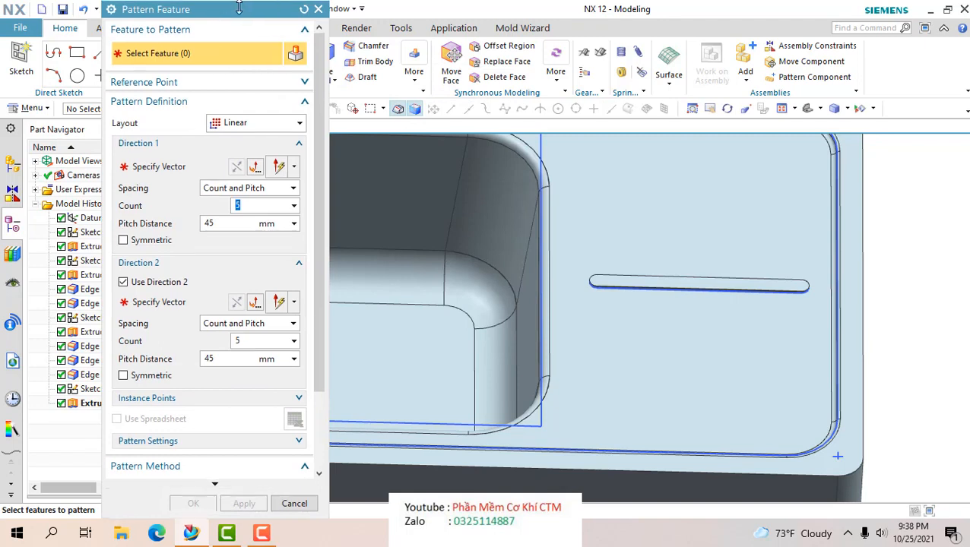
pyautogui.moveTo(238, 19); pyautogui.dragTo(296, 14)
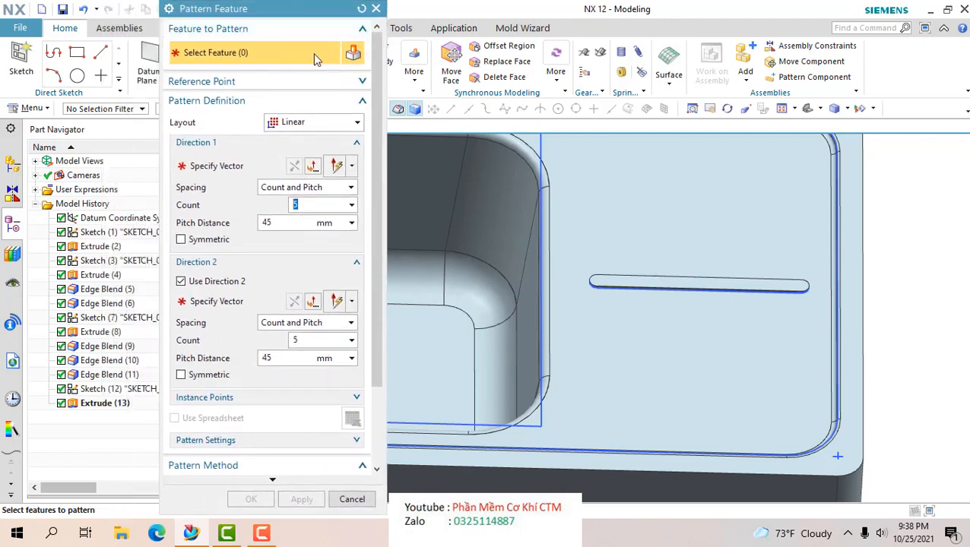
pyautogui.click(111, 405)
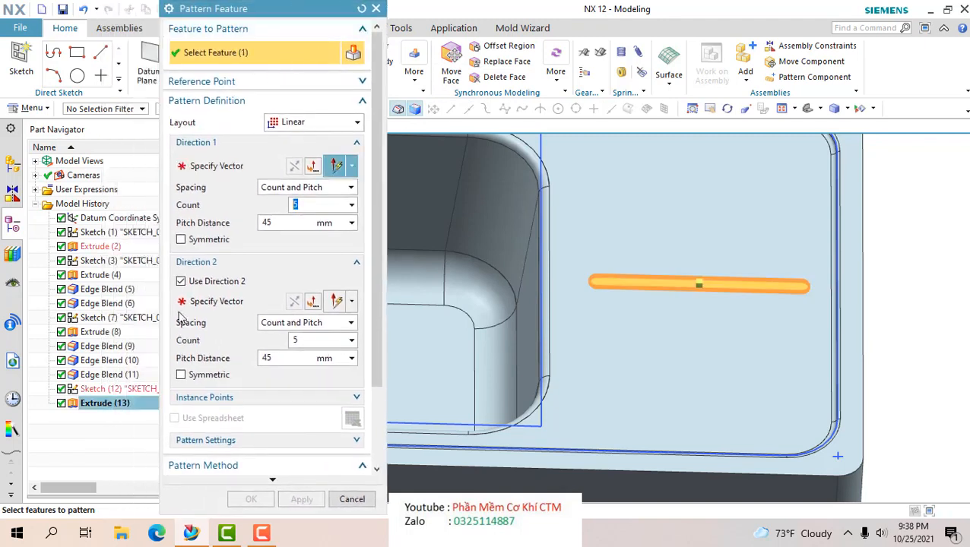
pyautogui.click(279, 125)
pyautogui.click(287, 139)
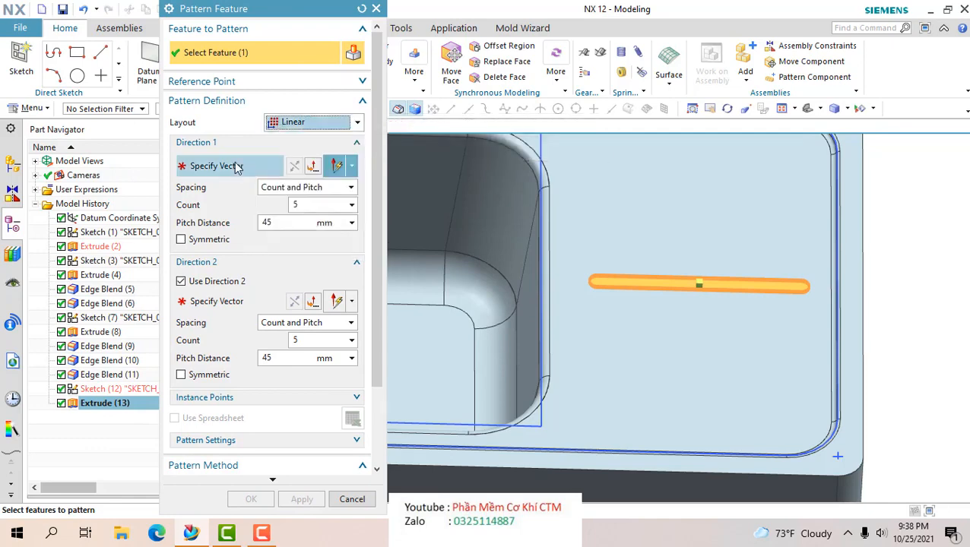
# - Set the pattern's first direction along the positive Y-axis, with a count of 5 and a 45 mm pitch
pyautogui.click(228, 166)
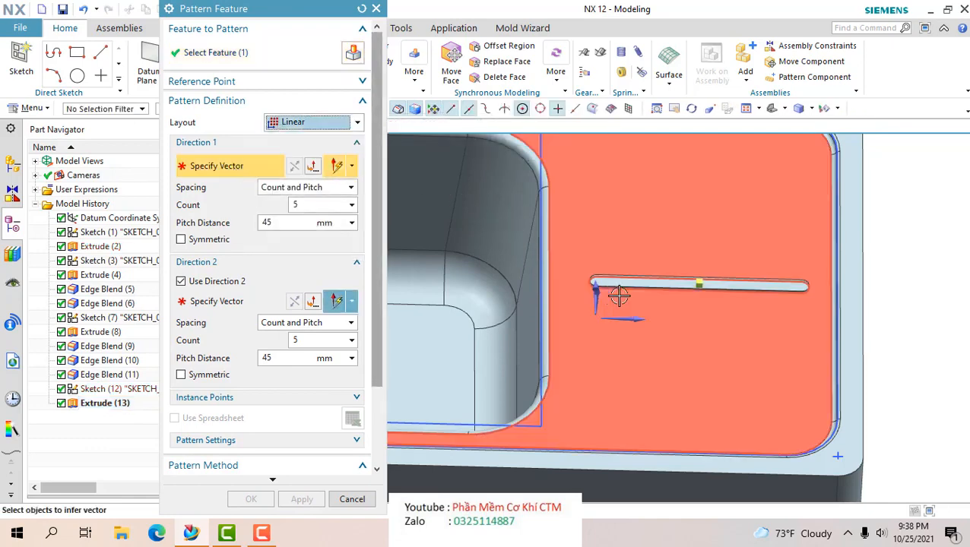
pyautogui.moveTo(602, 303)
pyautogui.mouseDown(button='middle')
pyautogui.moveTo(587, 319)
pyautogui.moveTo(609, 339)
pyautogui.moveTo(604, 295)
pyautogui.mouseUp(button='middle')
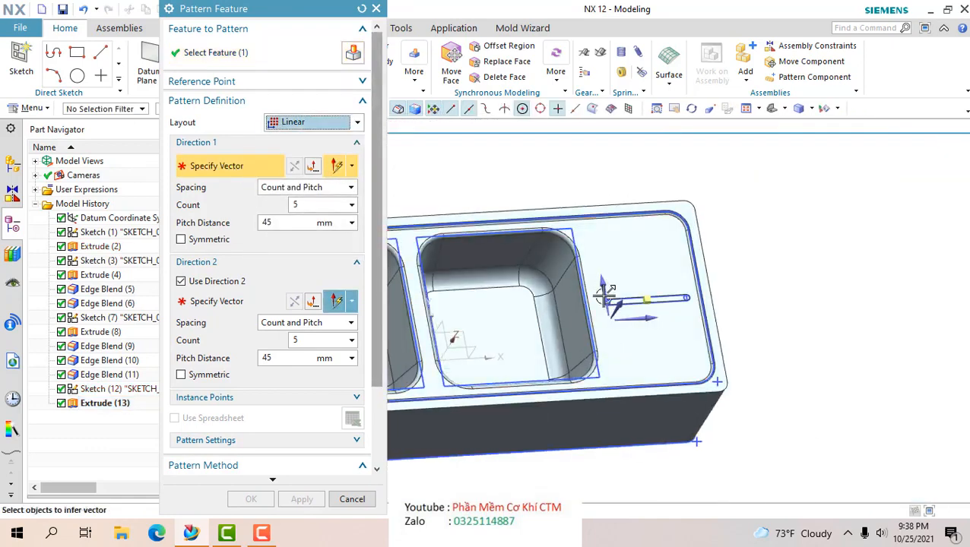
pyautogui.click(606, 282)
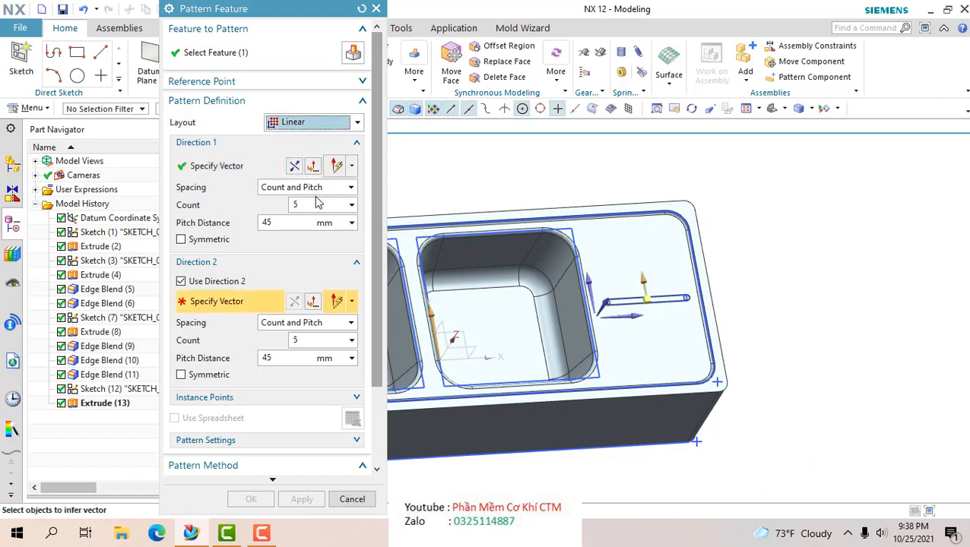
pyautogui.moveTo(291, 224); pyautogui.dragTo(203, 229)
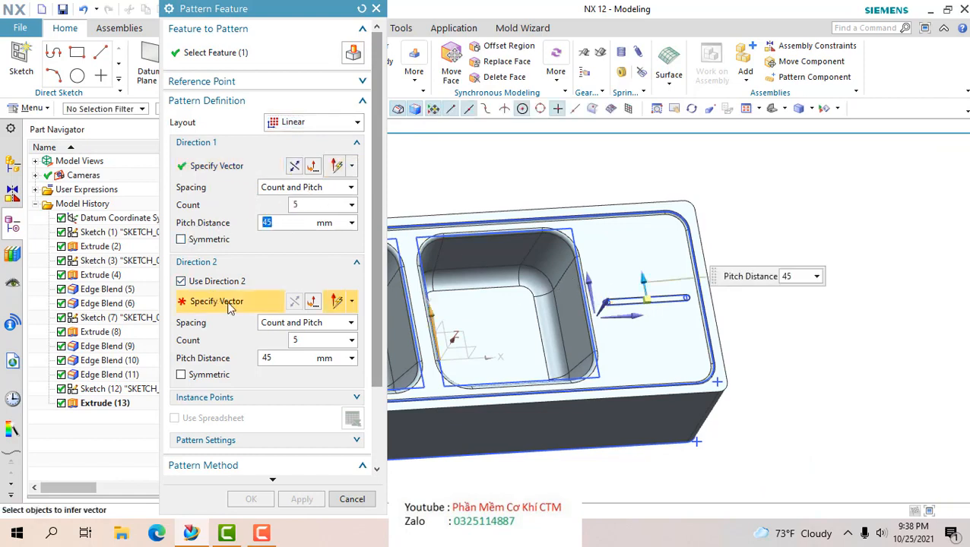
# - Set the rib pattern's second direction along the negative Y-axis with a count of 5 and a 45 mm pitch, and create the pattern
pyautogui.click(597, 280)
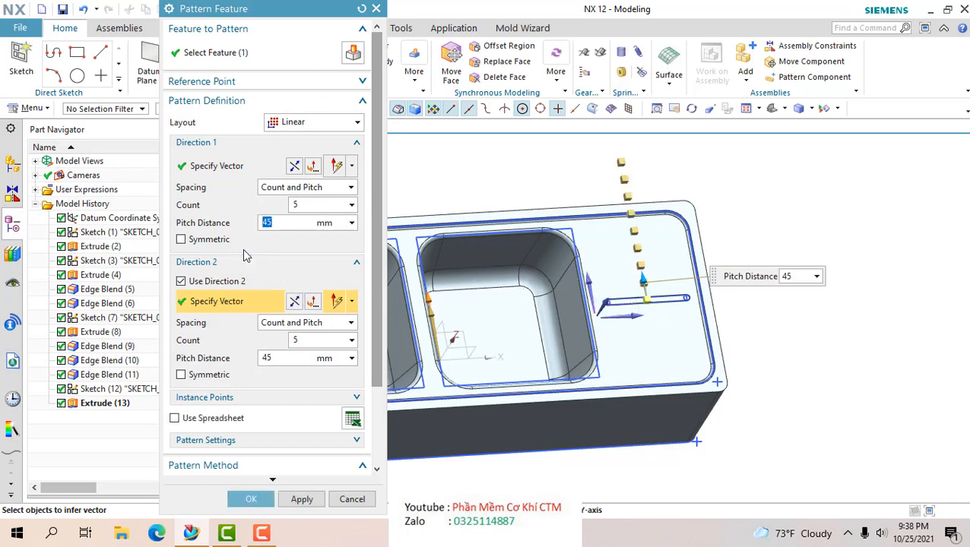
pyautogui.click(293, 301)
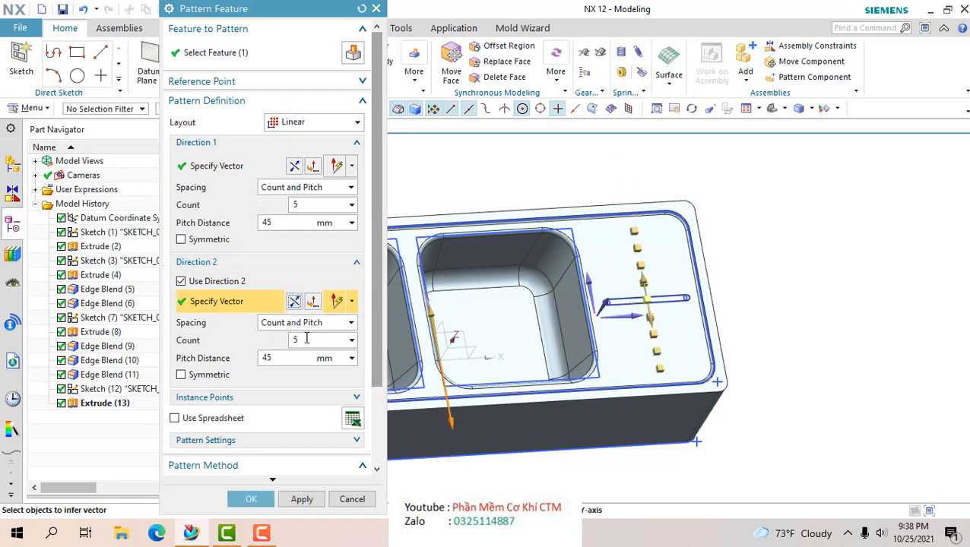
pyautogui.moveTo(318, 204); pyautogui.dragTo(226, 219)
pyautogui.press('Tab')
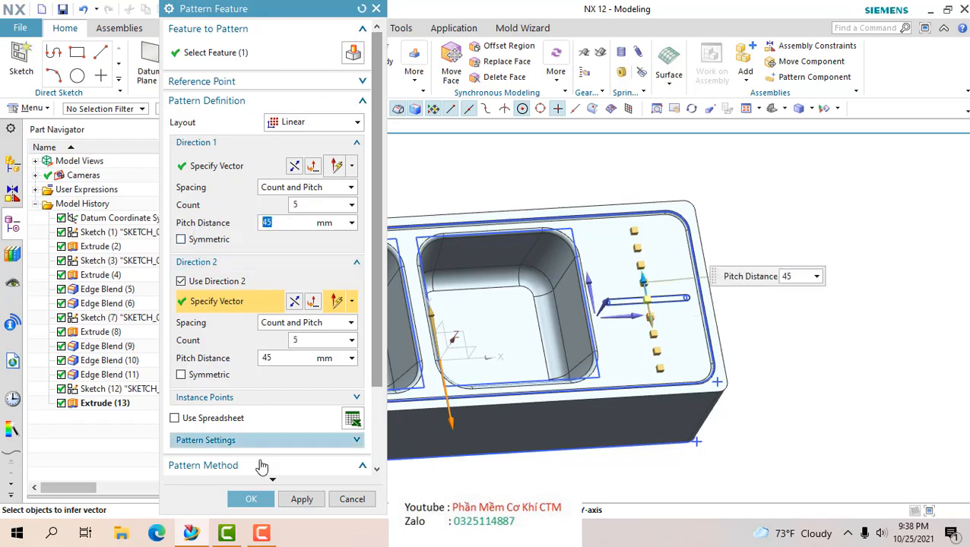
pyautogui.click(249, 500)
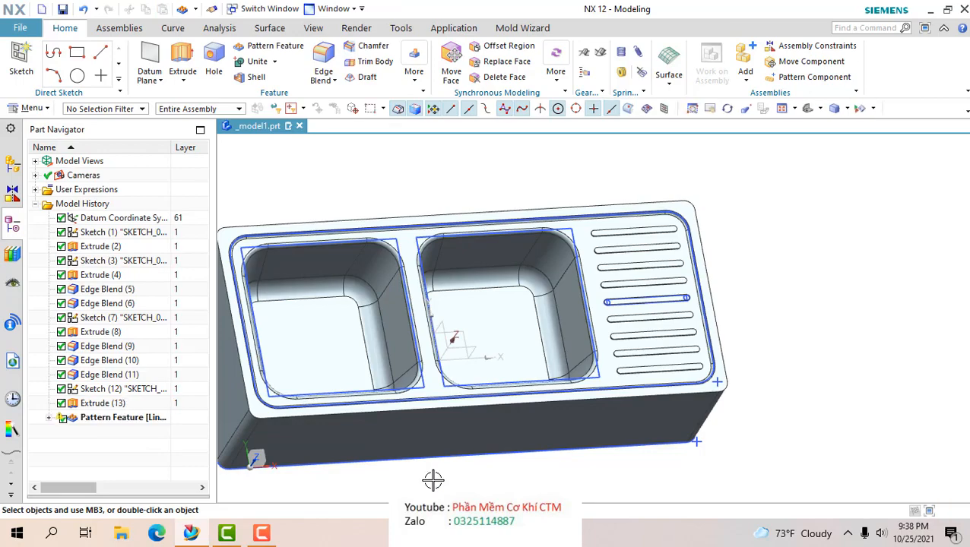
# - Start an Edge Blend with a 5 mm radius and select the base edges of the three frontmost drainboard ribs
pyautogui.moveTo(436, 451); pyautogui.dragTo(346, 314, button='middle')
pyautogui.scroll(-5, 584, 282)
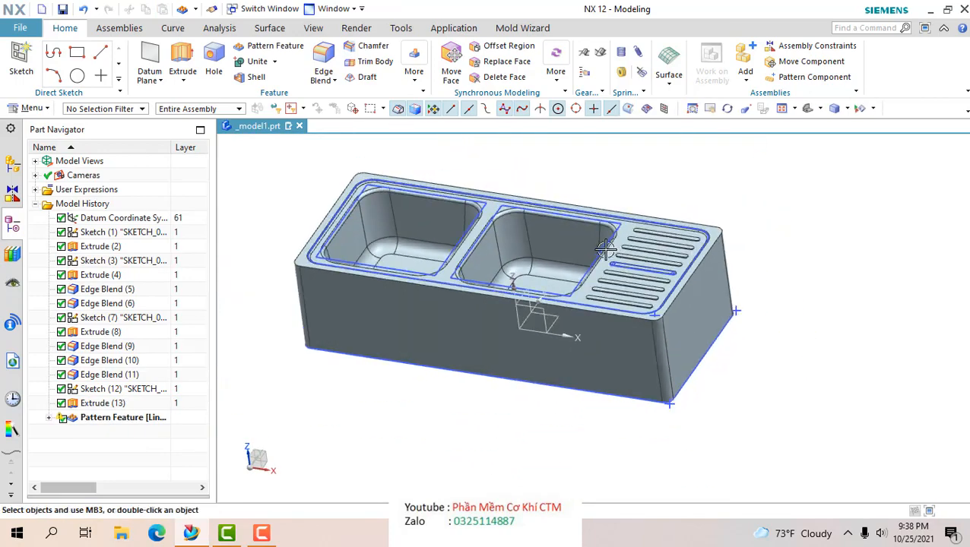
pyautogui.scroll(6, 539, 302)
pyautogui.scroll(1, 678, 260)
pyautogui.moveTo(687, 268); pyautogui.dragTo(679, 260, button='middle')
pyautogui.click(323, 65)
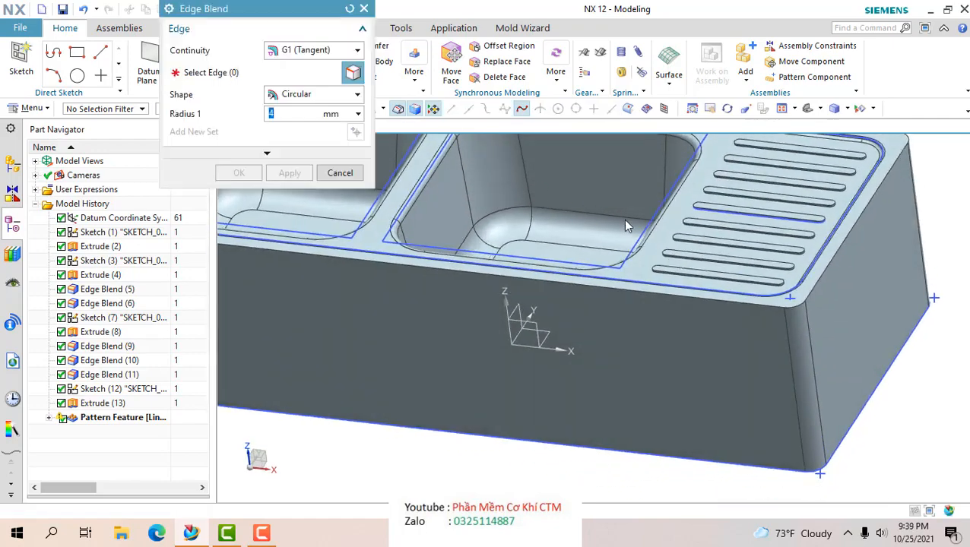
pyautogui.scroll(3, 801, 271)
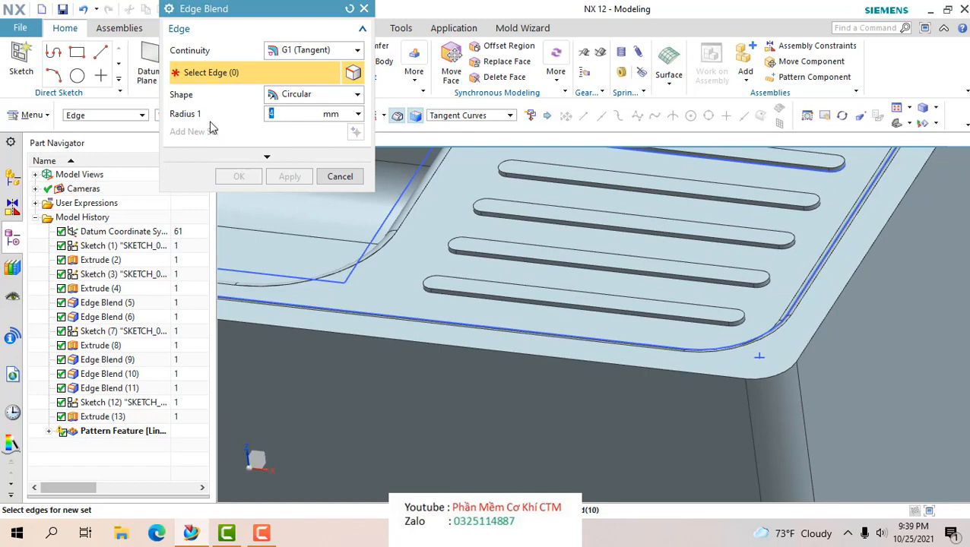
pyautogui.click(741, 320)
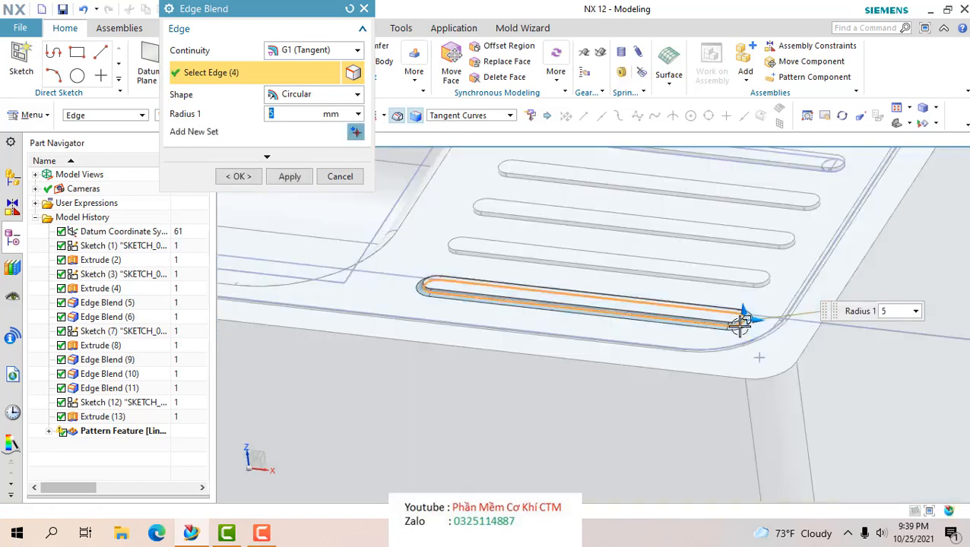
pyautogui.click(770, 290)
pyautogui.click(786, 253)
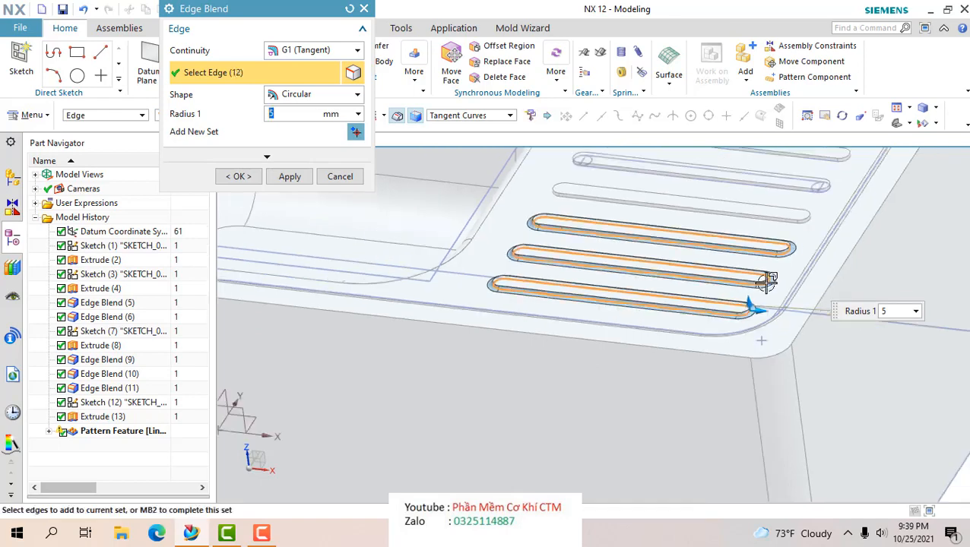
# - Add the base edges of the three middle drainboard ribs to the 5 mm edge blend
pyautogui.scroll(-2, 804, 230)
pyautogui.scroll(4, 792, 242)
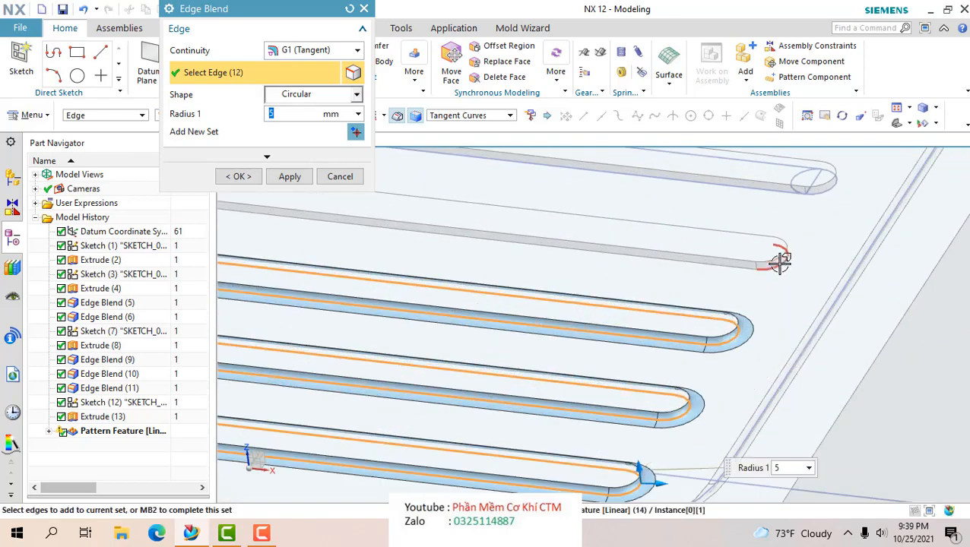
pyautogui.click(780, 261)
pyautogui.scroll(-3, 772, 274)
pyautogui.click(775, 261)
pyautogui.scroll(3, 830, 214)
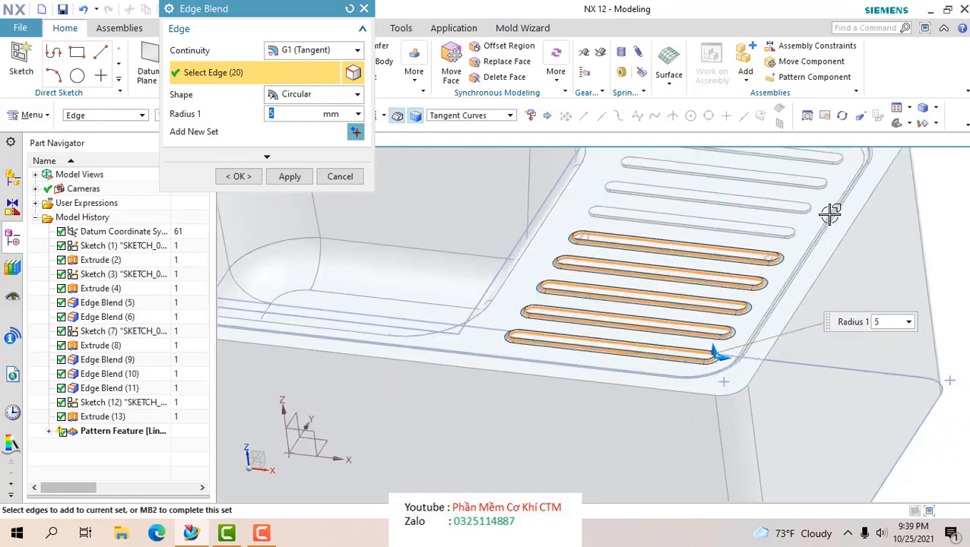
pyautogui.scroll(2, 830, 214)
pyautogui.click(777, 251)
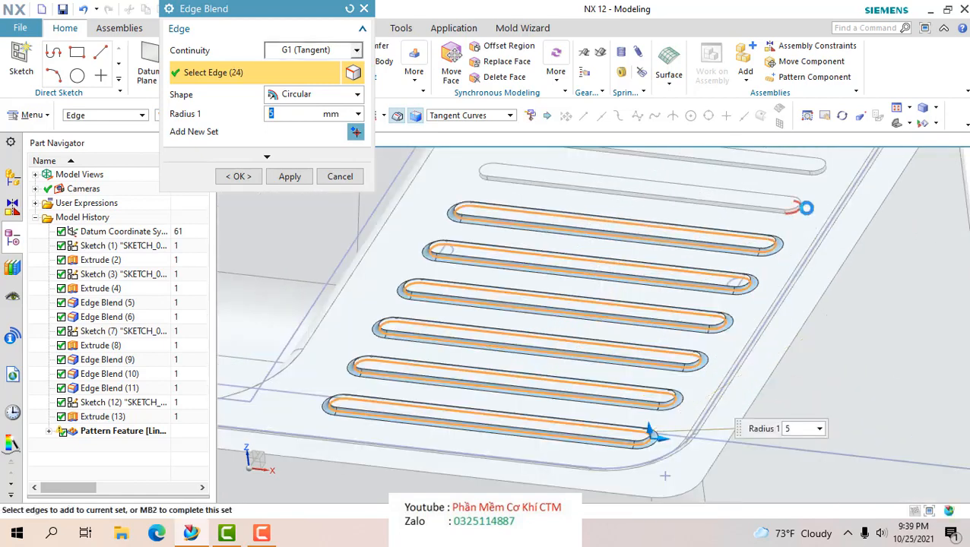
# - Add the base edges of the three rearmost drainboard ribs and create the 5 mm edge blend
pyautogui.click(804, 206)
pyautogui.click(823, 170)
pyautogui.scroll(-3, 794, 238)
pyautogui.scroll(2, 820, 200)
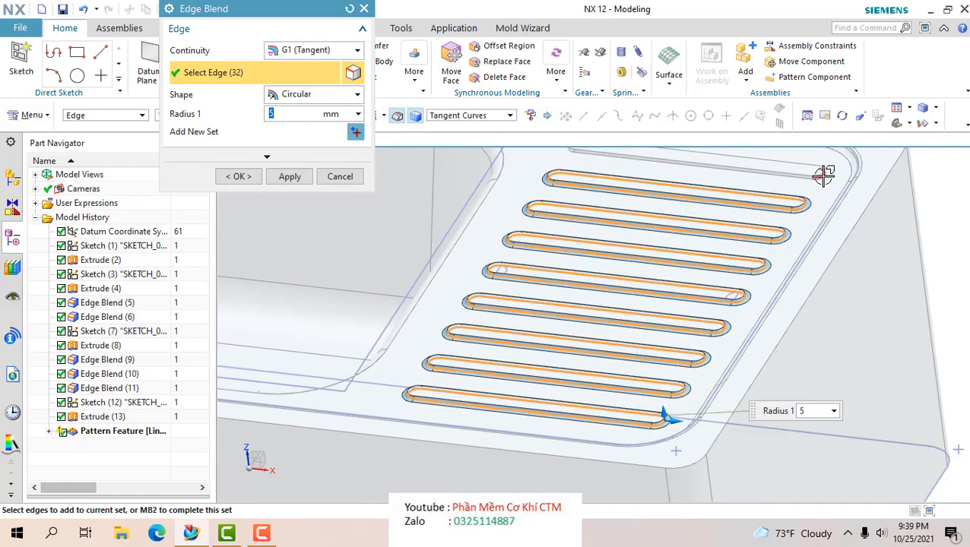
pyautogui.click(820, 175)
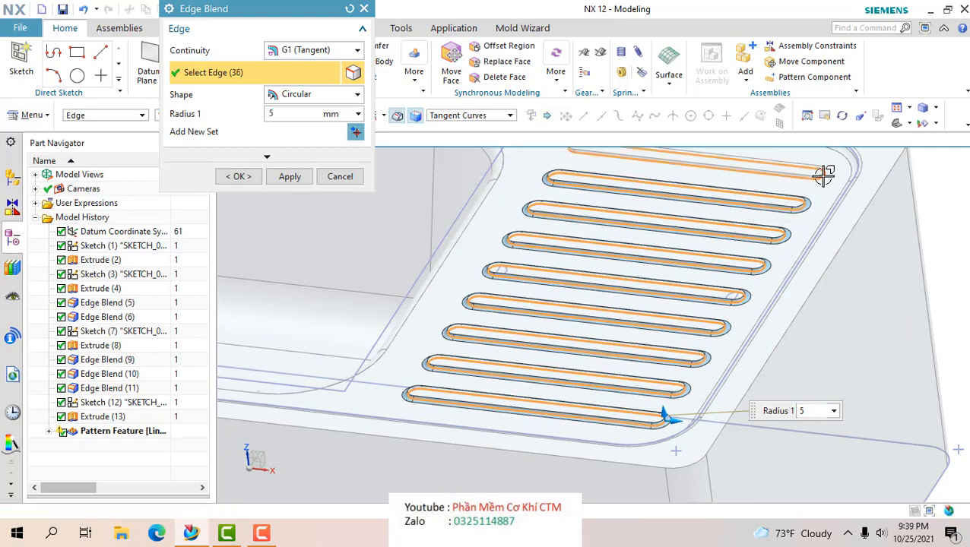
pyautogui.click(251, 180)
# - Start a 1 mm Shell and select the tangent outer side walls and the underside of the block as faces to remove
pyautogui.scroll(-4, 646, 303)
pyautogui.moveTo(645, 304); pyautogui.dragTo(645, 335, button='middle')
pyautogui.scroll(-2, 663, 290)
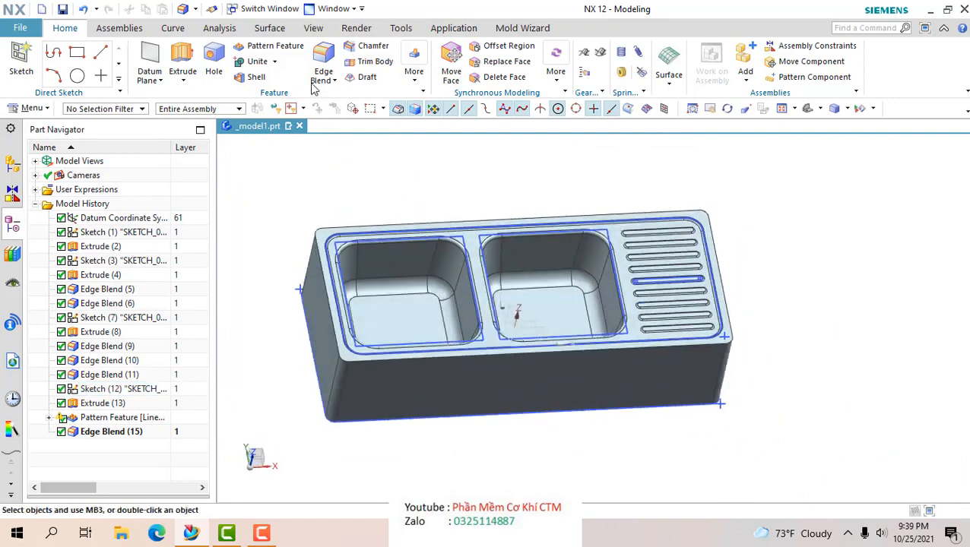
pyautogui.click(252, 79)
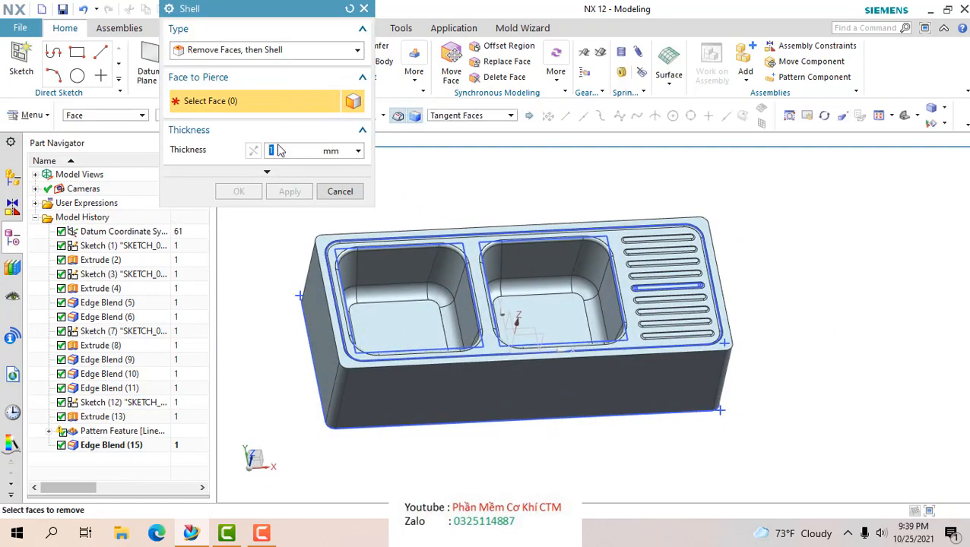
pyautogui.moveTo(451, 423); pyautogui.dragTo(431, 382, button='middle')
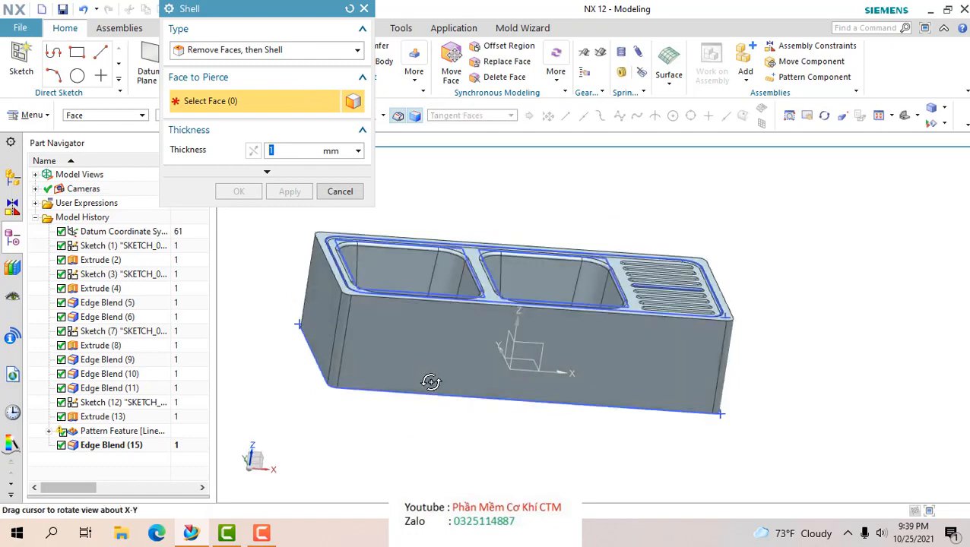
pyautogui.click(466, 119)
pyautogui.click(465, 119)
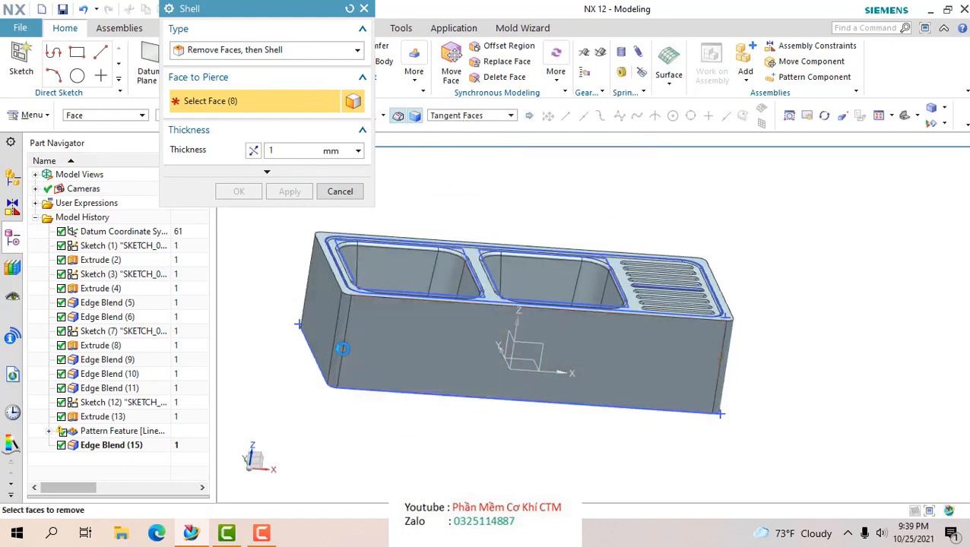
pyautogui.moveTo(390, 440); pyautogui.dragTo(390, 402, button='middle')
pyautogui.click(328, 364)
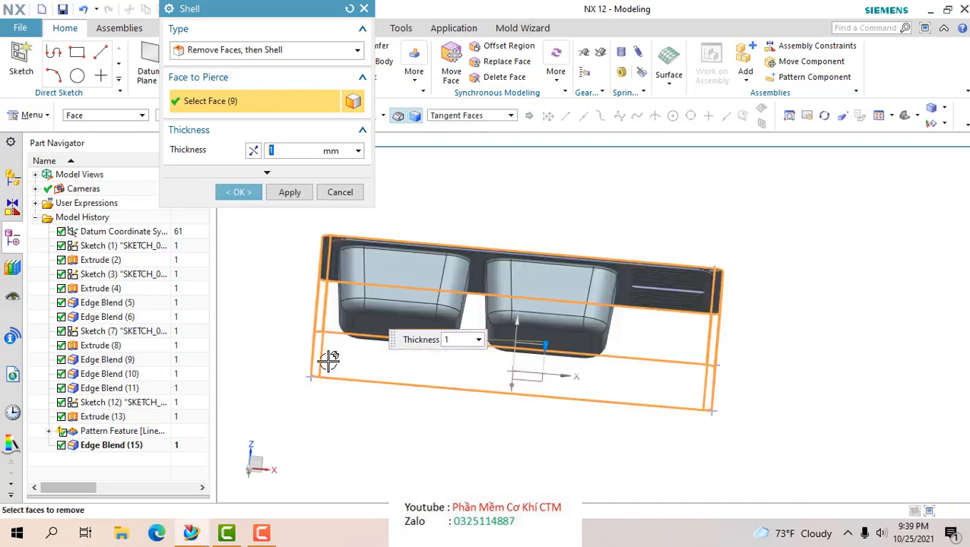
# - Check the shell preview from the front and create the shell with 1 mm thickness
pyautogui.press('F8')
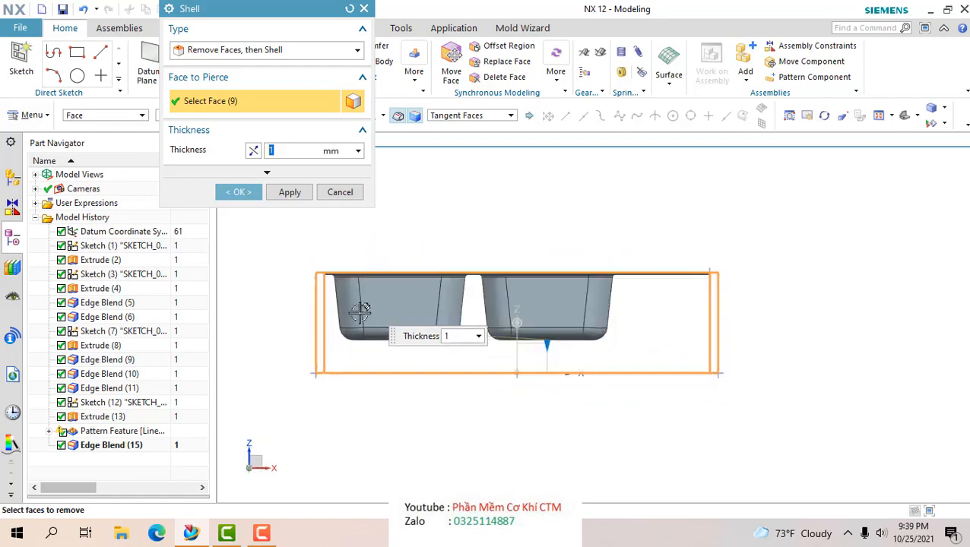
pyautogui.scroll(3, 318, 311)
pyautogui.moveTo(509, 291); pyautogui.dragTo(352, 230, button='middle')
pyautogui.click(242, 198)
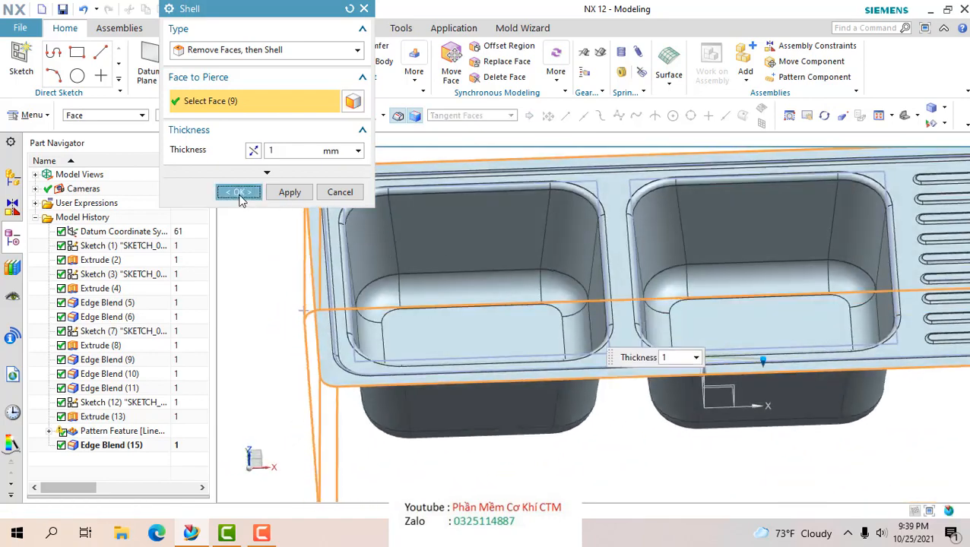
# - Create a new sketch on the recessed top face around the bowls and ribs
pyautogui.scroll(1, 488, 357)
pyautogui.scroll(-3, 486, 357)
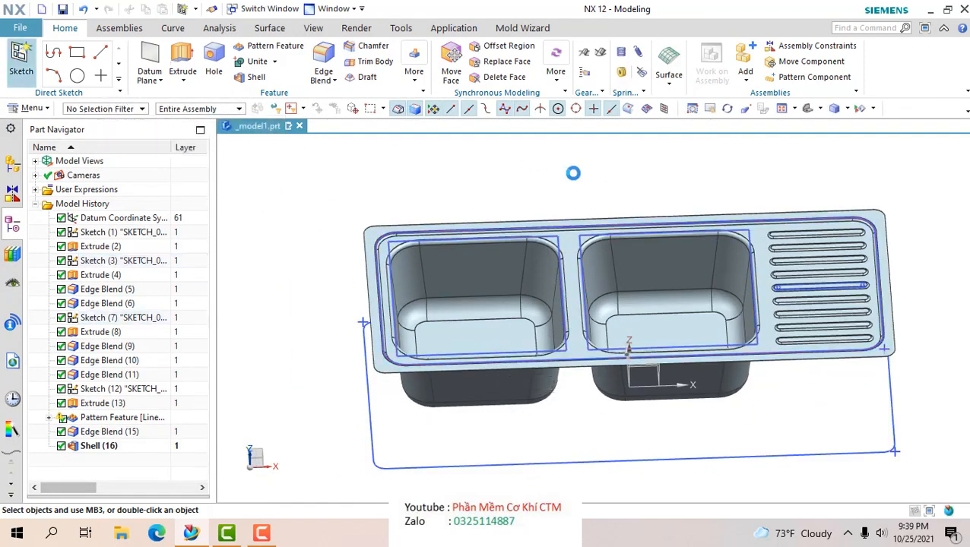
pyautogui.click(558, 232)
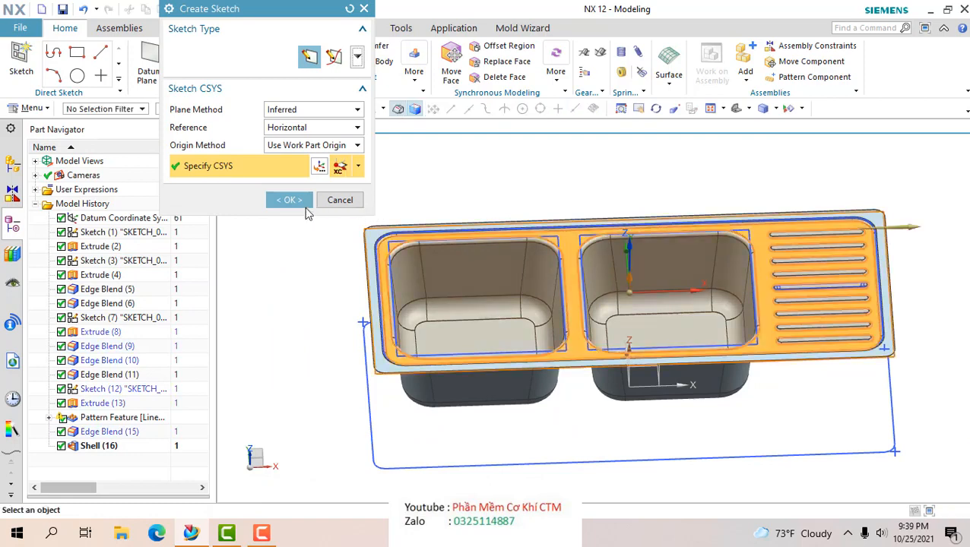
pyautogui.click(288, 200)
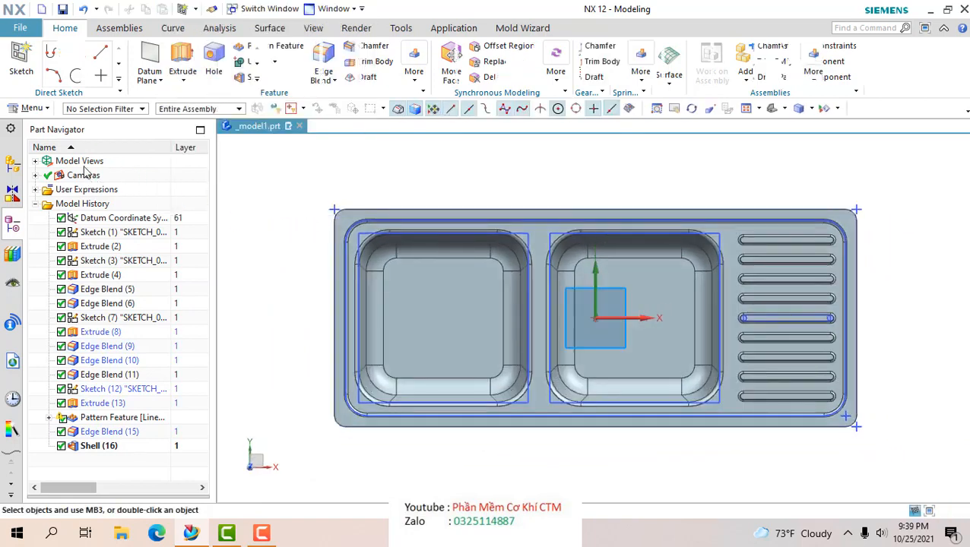
# - Sketch a 32 mm diameter circle between the two bowls near the sink's back edge
pyautogui.click(194, 55)
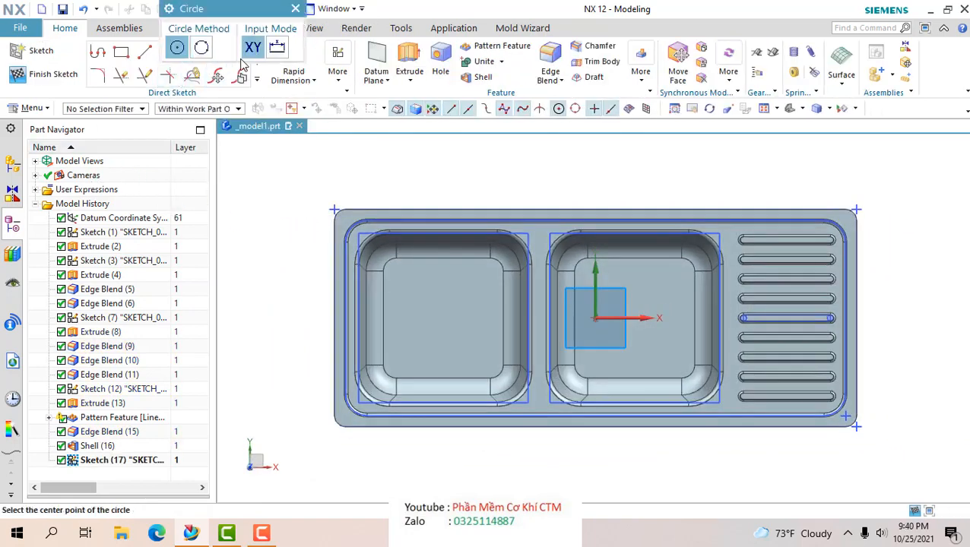
pyautogui.click(279, 48)
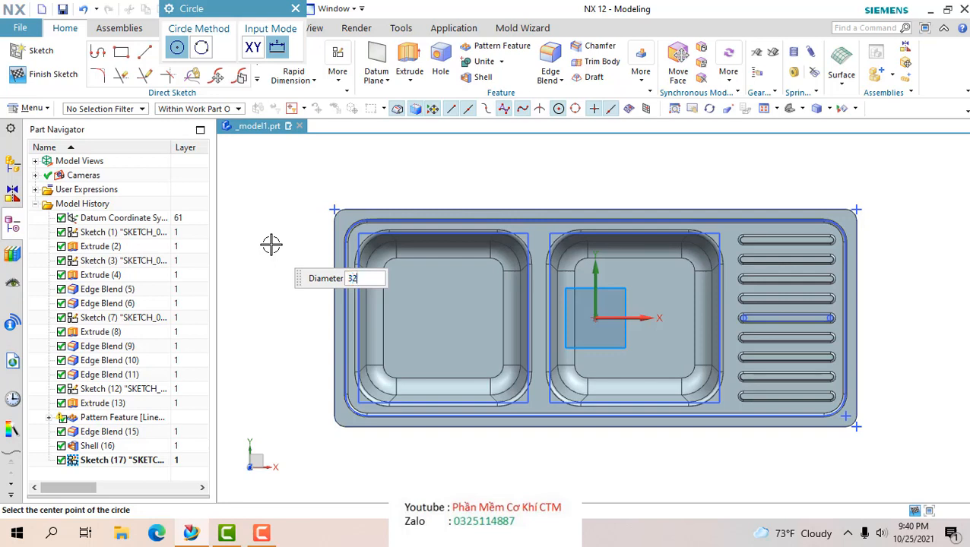
pyautogui.scroll(3, 546, 240)
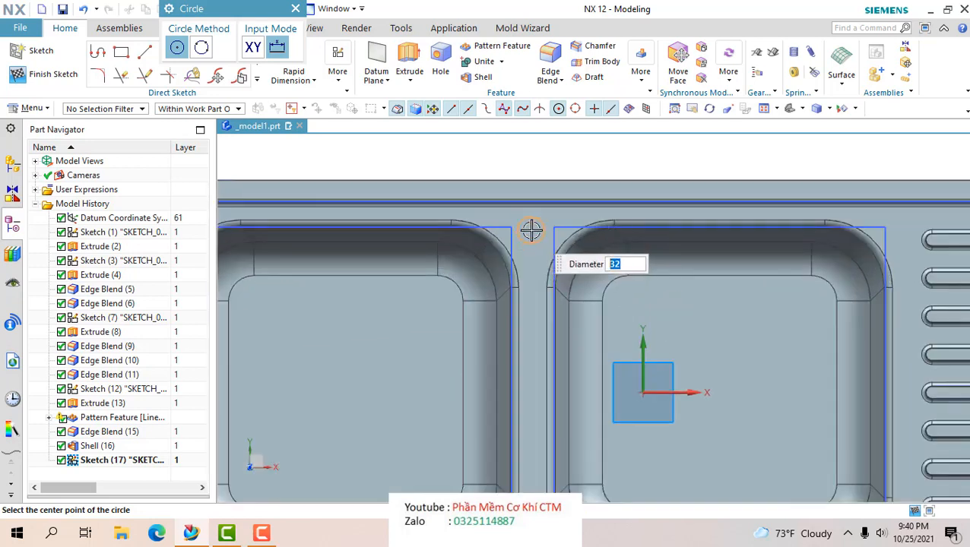
# - Sketch two 64 mm diameter drain circles, one near the centre of each bowl
pyautogui.scroll(-5, 533, 224)
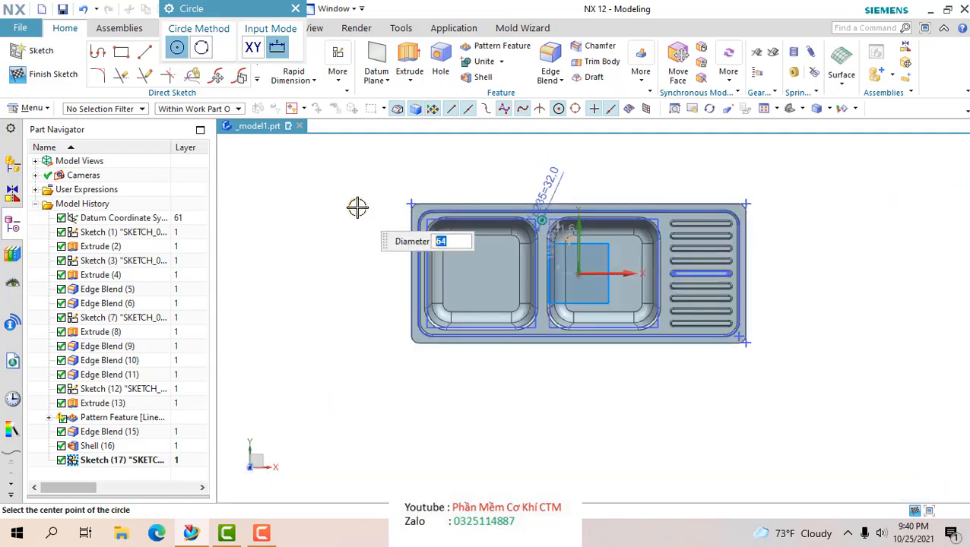
pyautogui.click(480, 273)
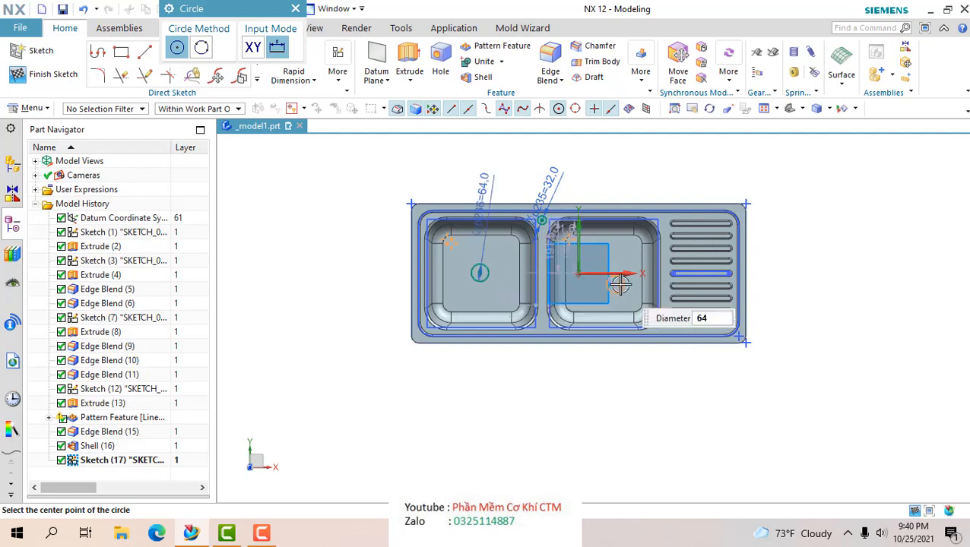
pyautogui.click(608, 274)
pyautogui.scroll(1, 564, 171)
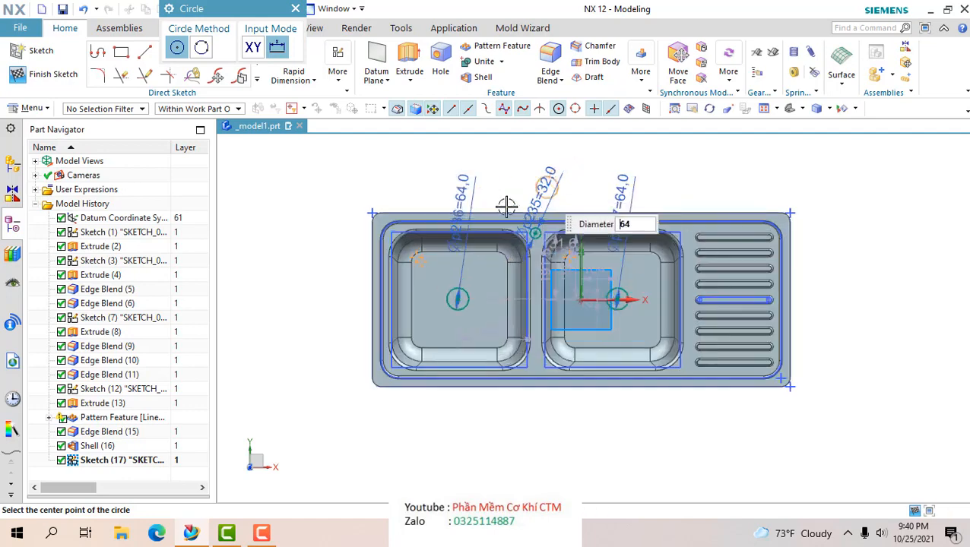
pyautogui.press('Escape')
pyautogui.press('Escape')
pyautogui.scroll(2, 490, 287)
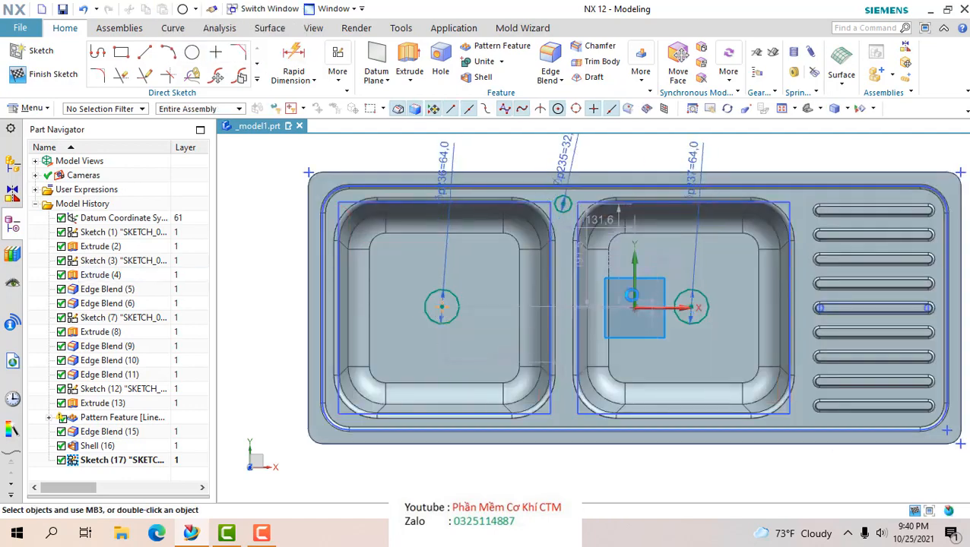
# - Align the two drain circle centres horizontally, and align the left one vertically with the midpoint of its bowl floor's back edge
pyautogui.click(691, 307)
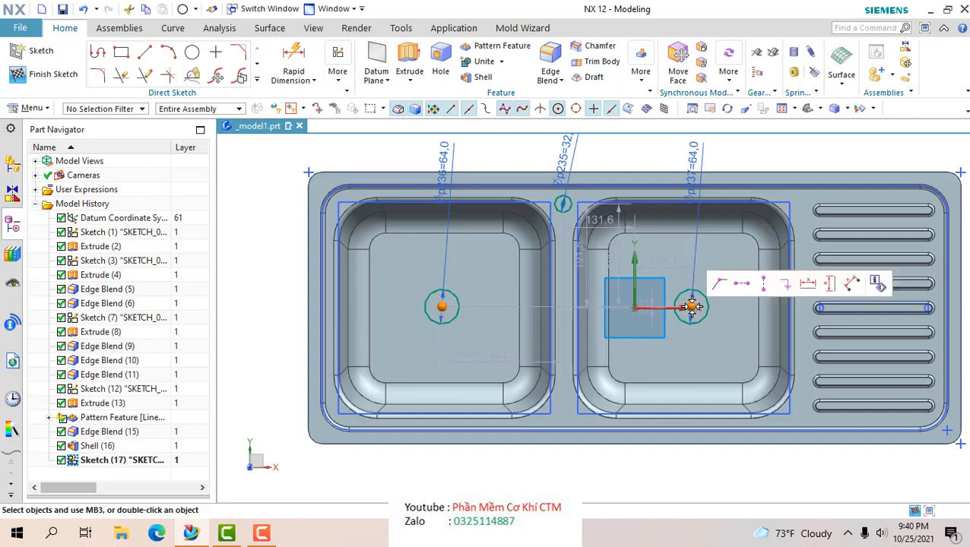
pyautogui.click(738, 284)
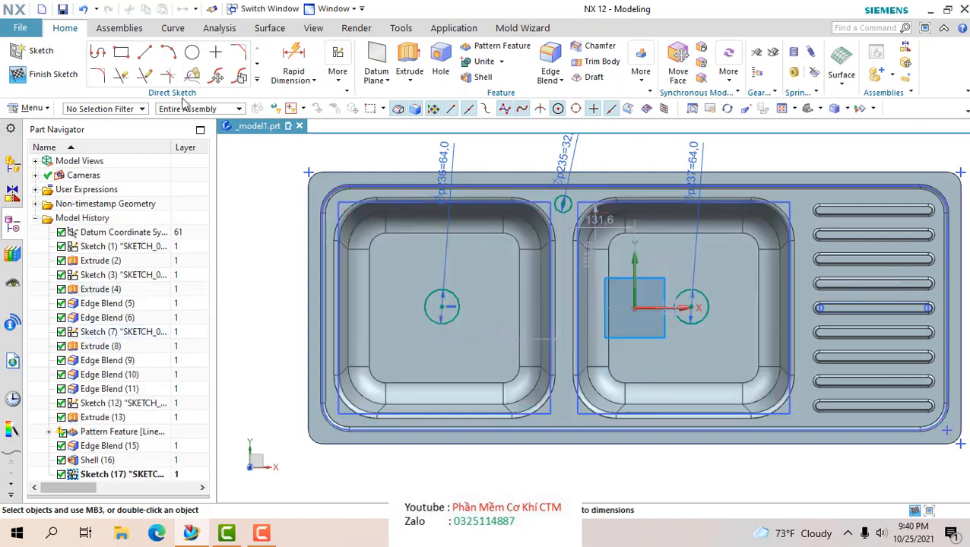
pyautogui.click(446, 233)
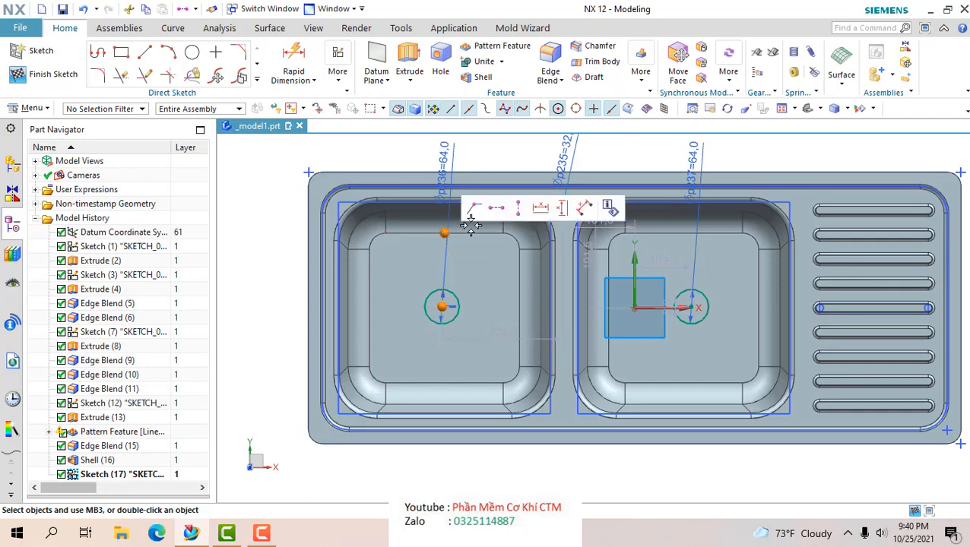
pyautogui.click(516, 210)
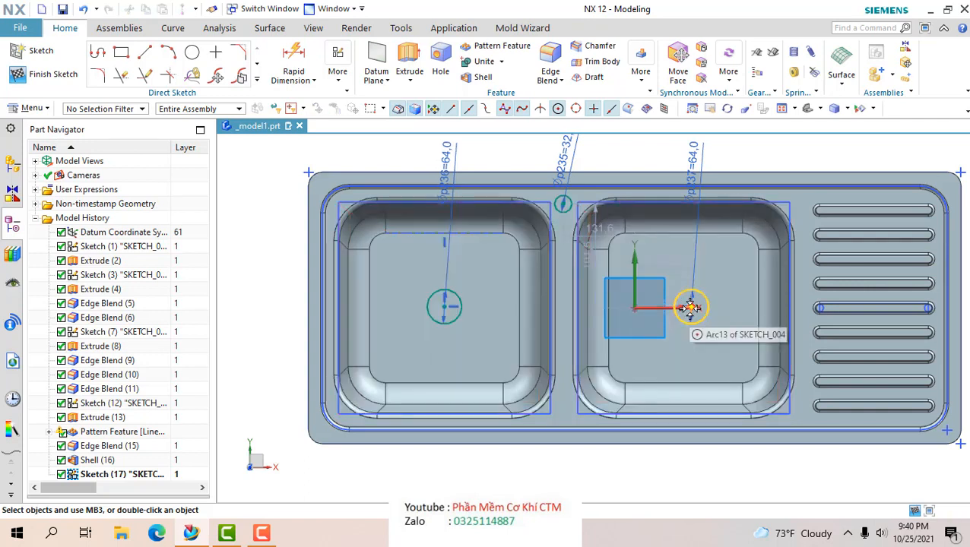
# - Align the right drain circle's centre vertically with the midpoint of the right bowl floor's back edge
pyautogui.click(684, 233)
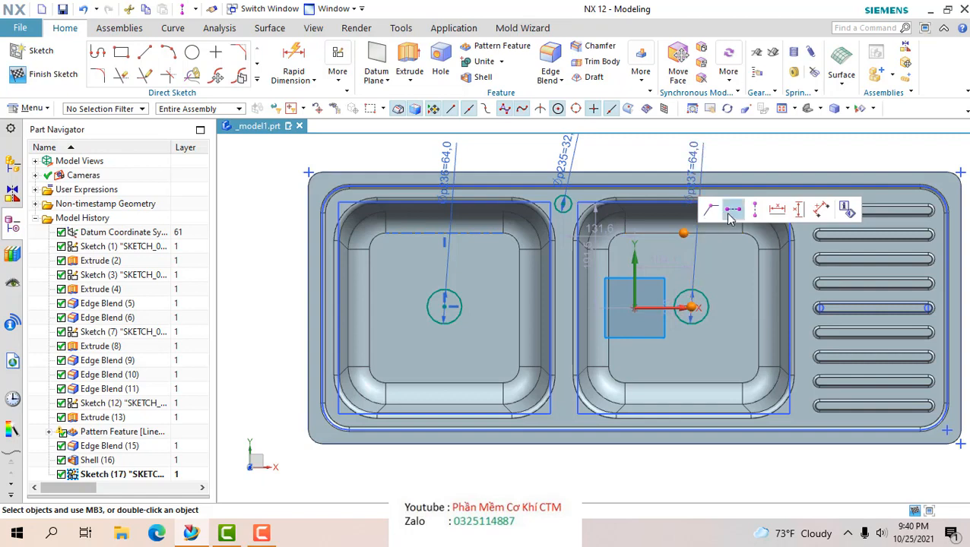
pyautogui.click(751, 211)
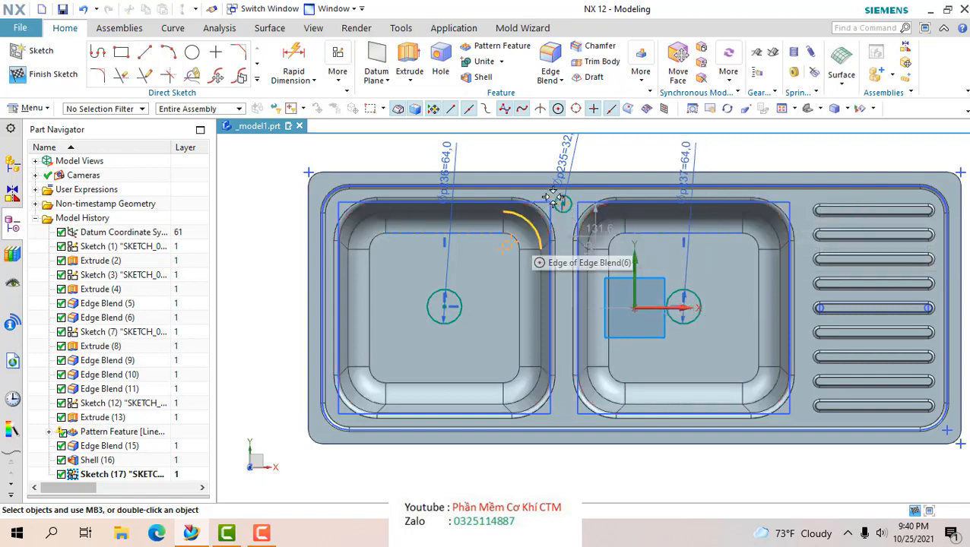
# - Dimension the tap hole circle's centre 130 mm horizontally and 190 mm vertically from the sketch origin axes
pyautogui.scroll(5, 553, 198)
pyautogui.scroll(-4, 567, 206)
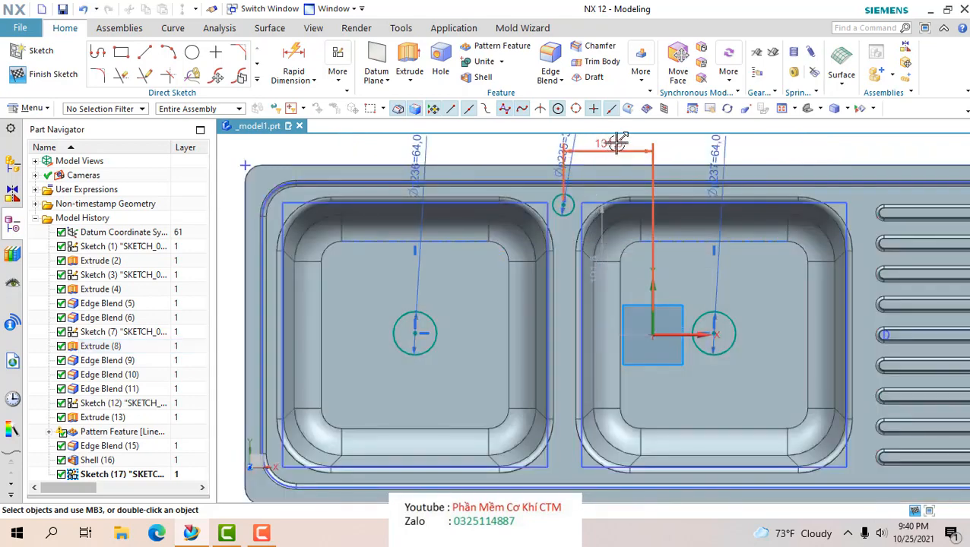
pyautogui.click(617, 143)
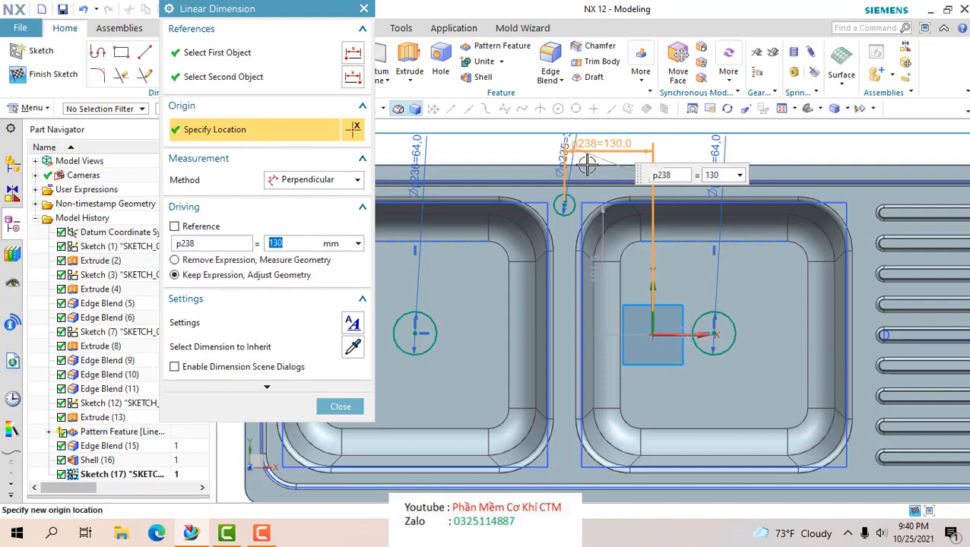
pyautogui.click(329, 410)
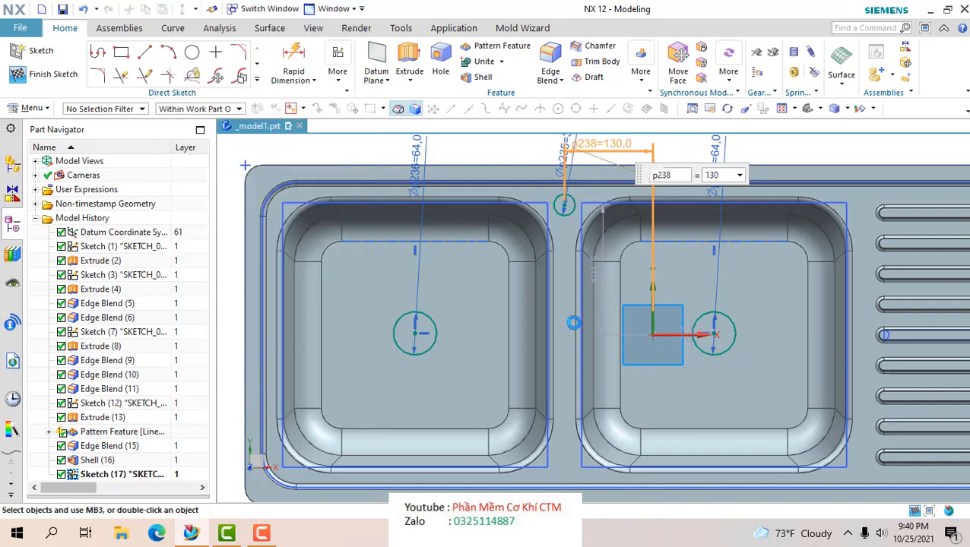
pyautogui.click(472, 288)
pyautogui.write('190')
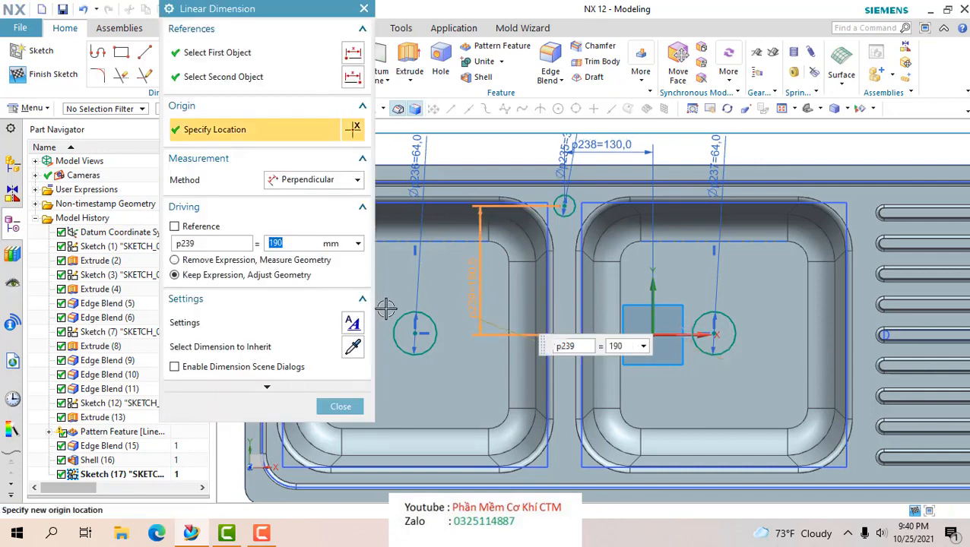
pyautogui.click(342, 409)
# - Extrude the tap hole and both drain circles downward Through All with Subtract to cut the holes in the sink body
pyautogui.scroll(-2, 368, 406)
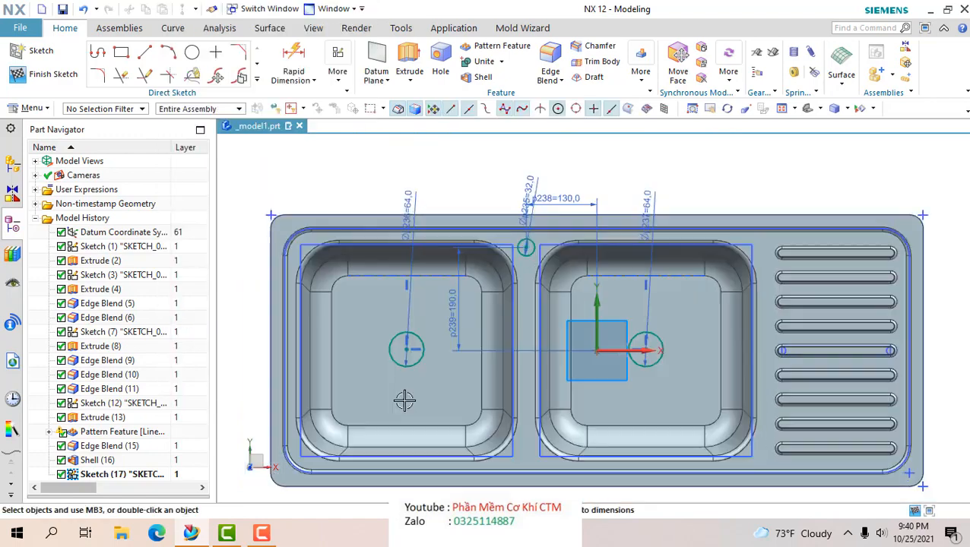
pyautogui.moveTo(400, 401); pyautogui.dragTo(409, 365, button='middle')
pyautogui.moveTo(413, 376); pyautogui.dragTo(291, 266, button='middle')
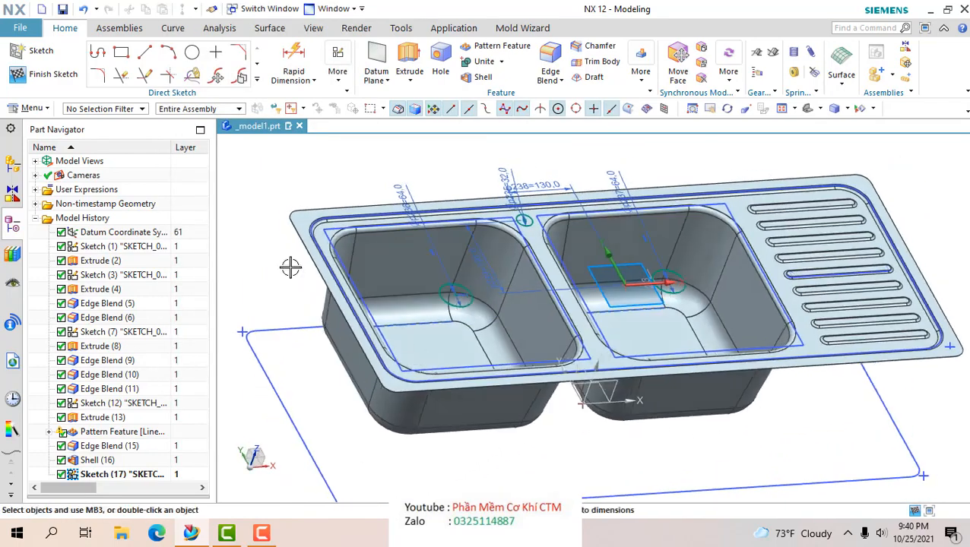
pyautogui.click(409, 65)
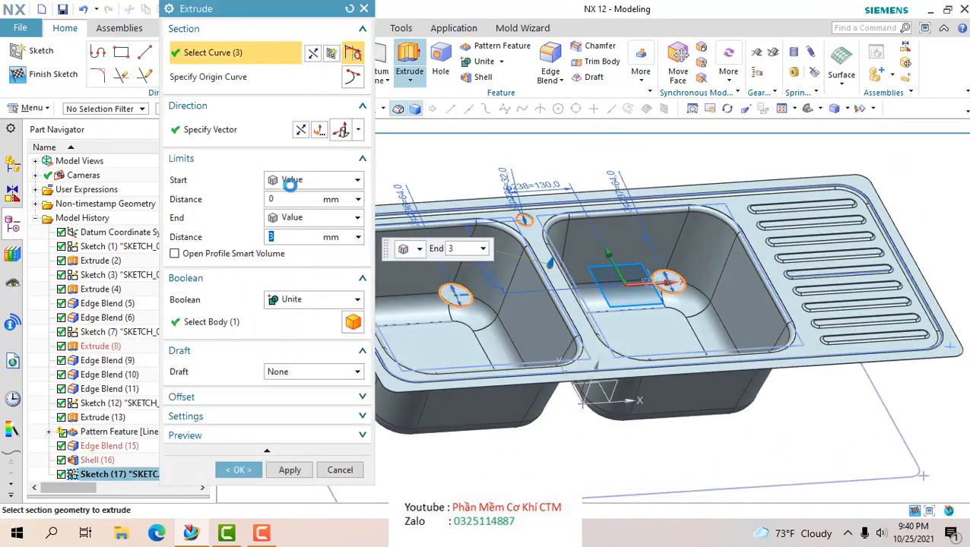
pyautogui.moveTo(559, 362); pyautogui.dragTo(532, 316, button='middle')
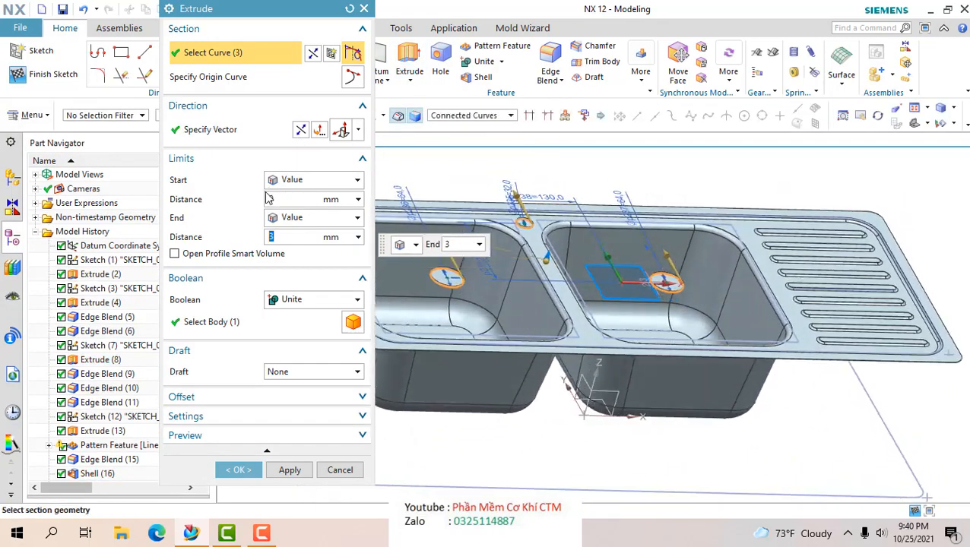
pyautogui.click(311, 218)
pyautogui.click(297, 305)
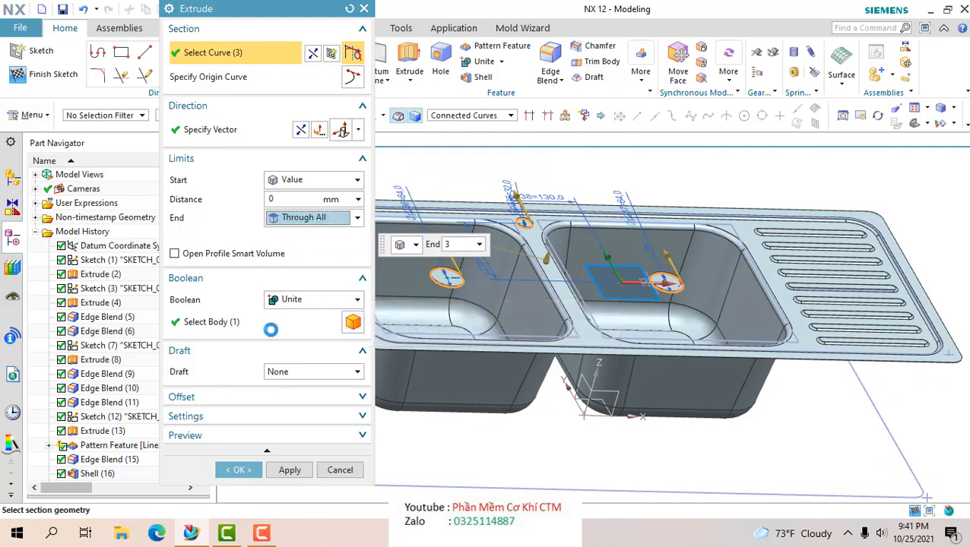
pyautogui.click(302, 130)
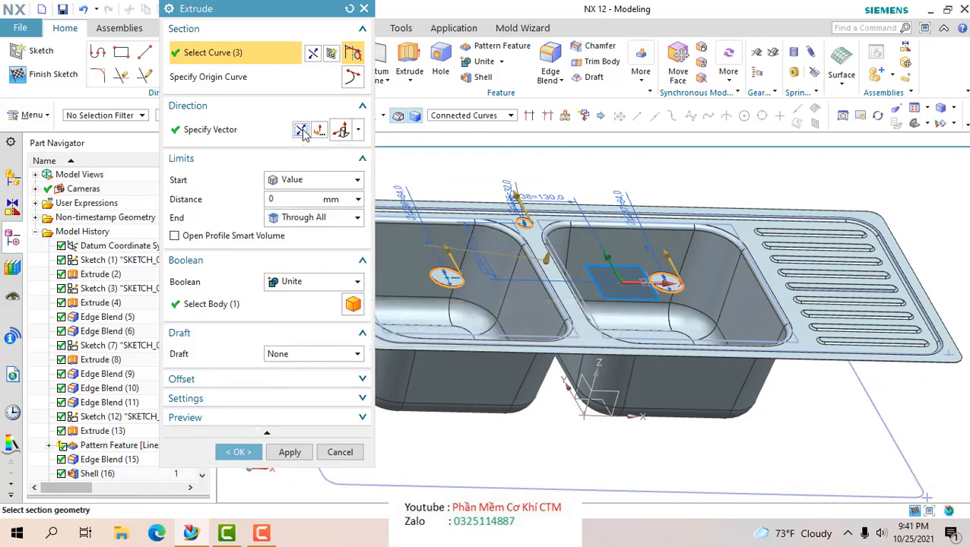
pyautogui.click(289, 288)
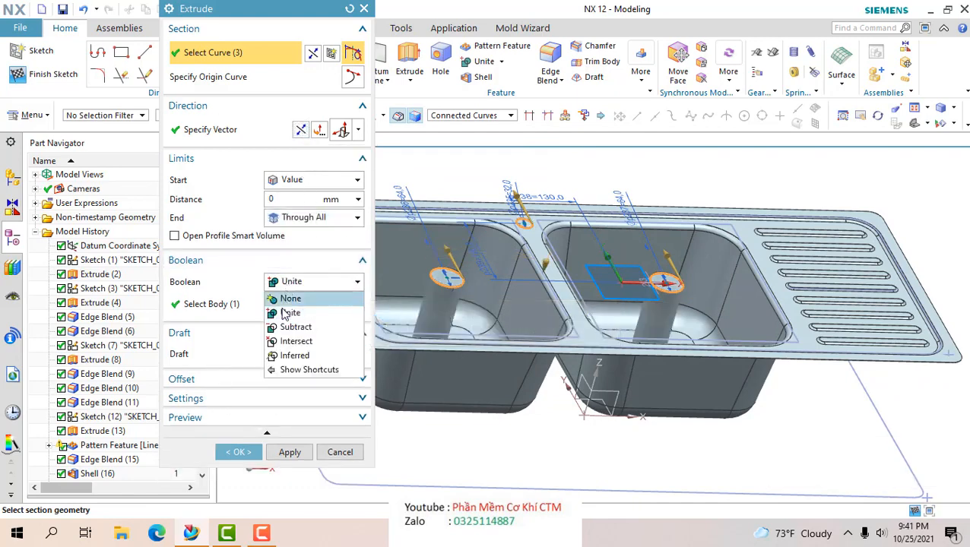
pyautogui.click(297, 327)
pyautogui.moveTo(500, 326); pyautogui.dragTo(456, 356, button='middle')
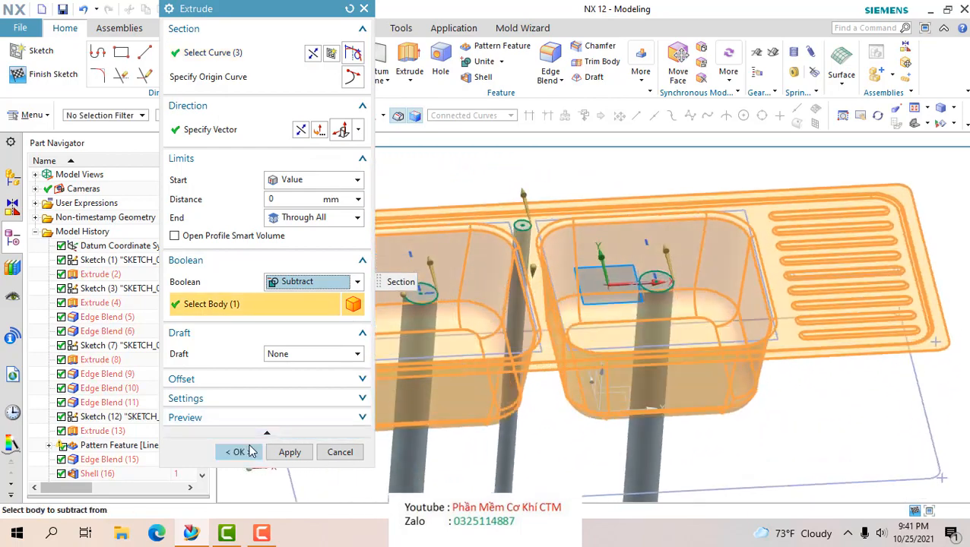
pyautogui.click(252, 451)
pyautogui.click(482, 429)
# - Hide all the sketches of the sink, limiting the selection to the Sketch type
pyautogui.scroll(-2, 614, 360)
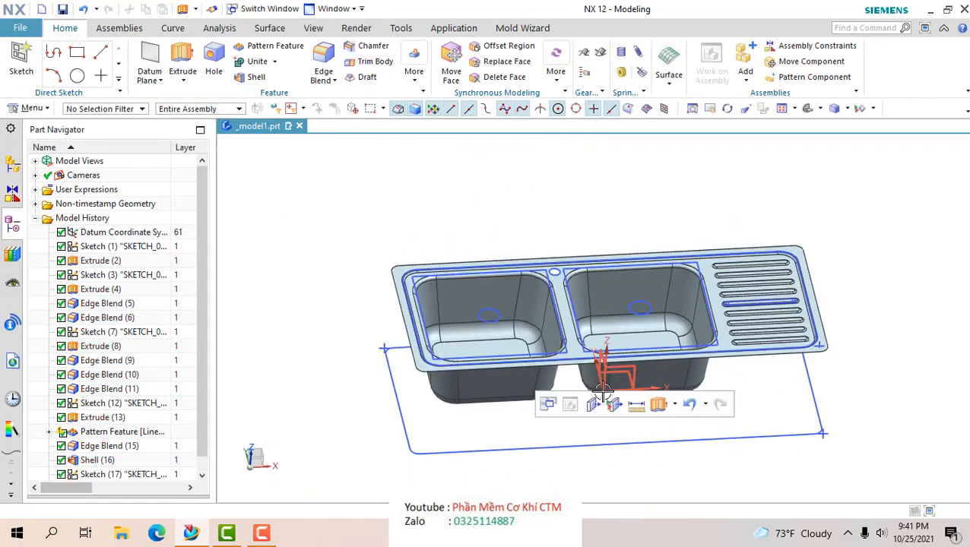
pyautogui.moveTo(594, 403)
pyautogui.mouseDown(button='middle')
pyautogui.moveTo(605, 337)
pyautogui.moveTo(582, 414)
pyautogui.moveTo(598, 391)
pyautogui.moveTo(590, 422)
pyautogui.moveTo(608, 405)
pyautogui.moveTo(604, 416)
pyautogui.moveTo(597, 410)
pyautogui.mouseUp(button='middle')
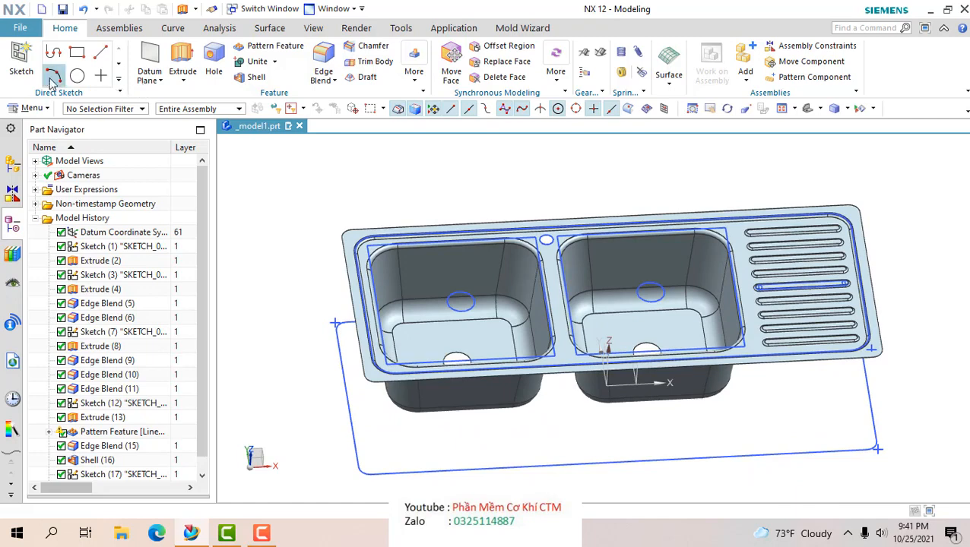
pyautogui.click(106, 108)
pyautogui.click(89, 230)
pyautogui.scroll(-2, 477, 286)
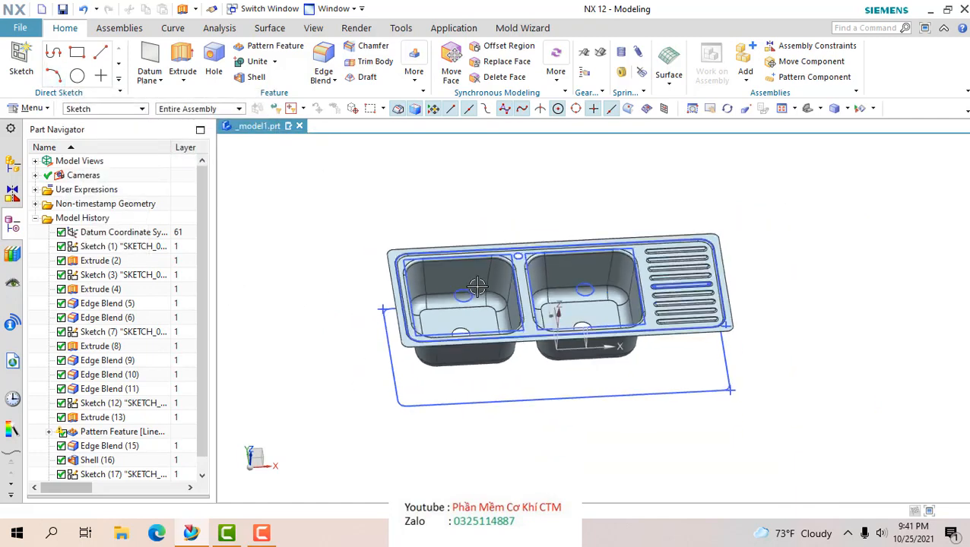
pyautogui.moveTo(305, 178); pyautogui.dragTo(825, 466)
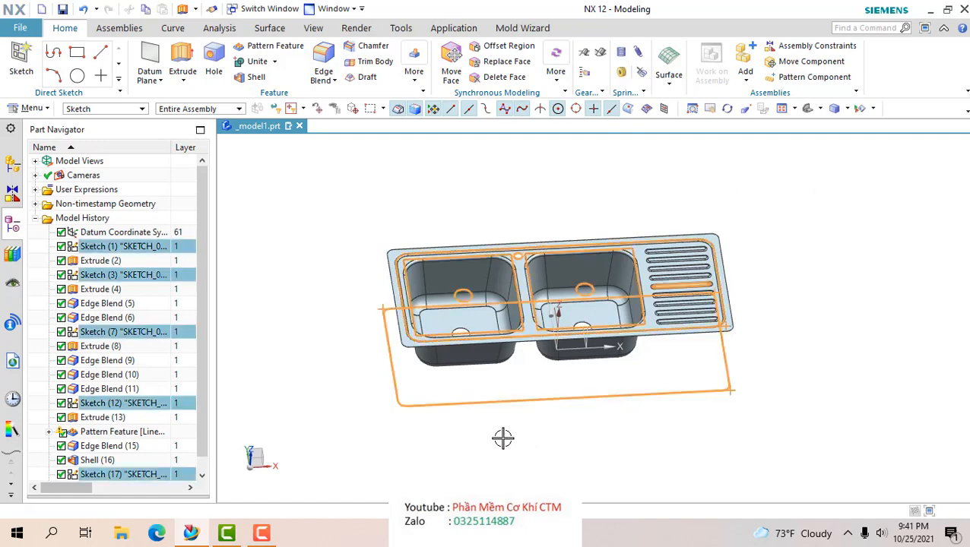
pyautogui.hotkey('ctrl', 'b')
# - Hide the datum coordinate system
pyautogui.moveTo(565, 343)
pyautogui.mouseDown(button='middle')
pyautogui.moveTo(552, 324)
pyautogui.moveTo(555, 304)
pyautogui.moveTo(555, 335)
pyautogui.mouseUp(button='middle')
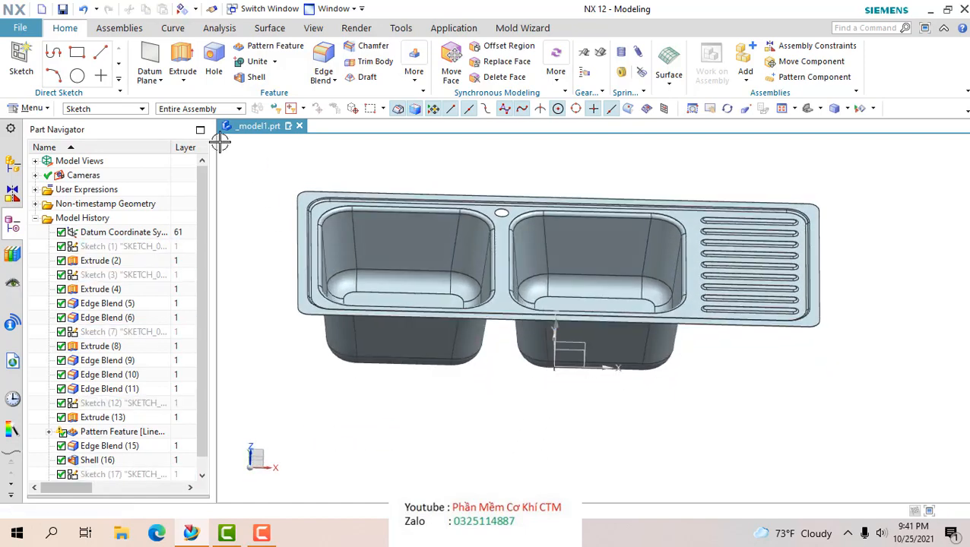
pyautogui.rightClick(95, 235)
pyautogui.click(146, 152)
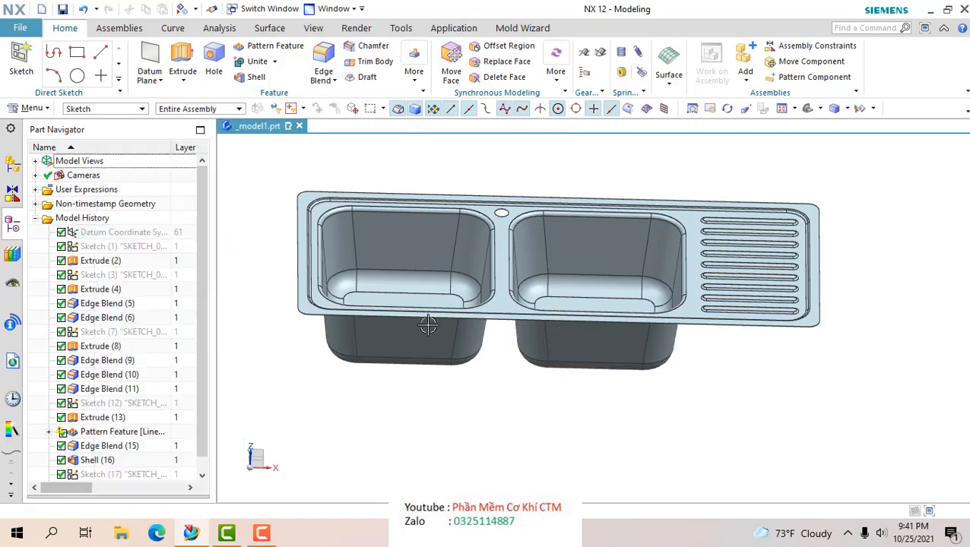
# - Examine the bowls, holes and drainboard ribs of the finished sink from several angles, ending in an isometric view
pyautogui.moveTo(427, 324); pyautogui.dragTo(431, 287, button='middle')
pyautogui.moveTo(431, 322); pyautogui.dragTo(406, 336, button='middle')
pyautogui.scroll(3, 731, 314)
pyautogui.moveTo(733, 311); pyautogui.dragTo(720, 270, button='middle')
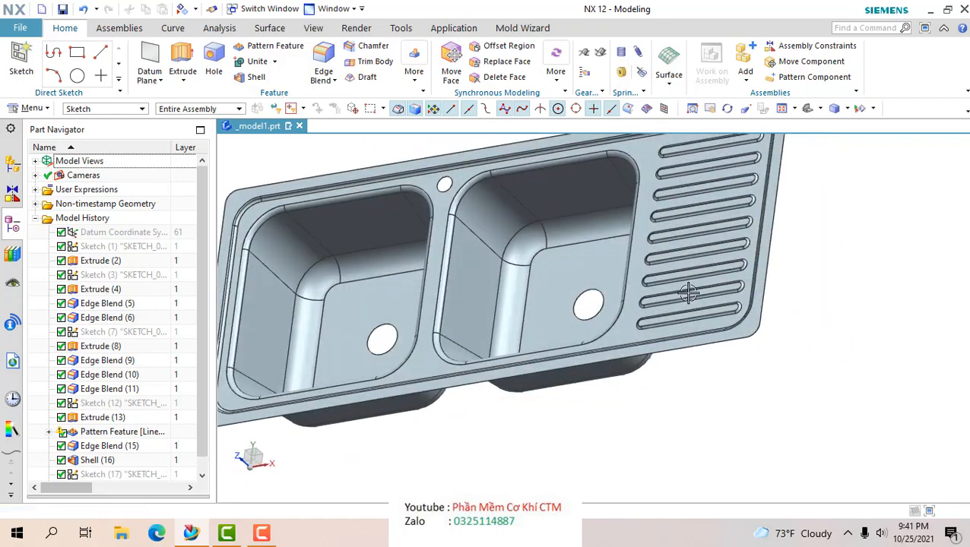
pyautogui.press('End')
pyautogui.scroll(1, 706, 225)
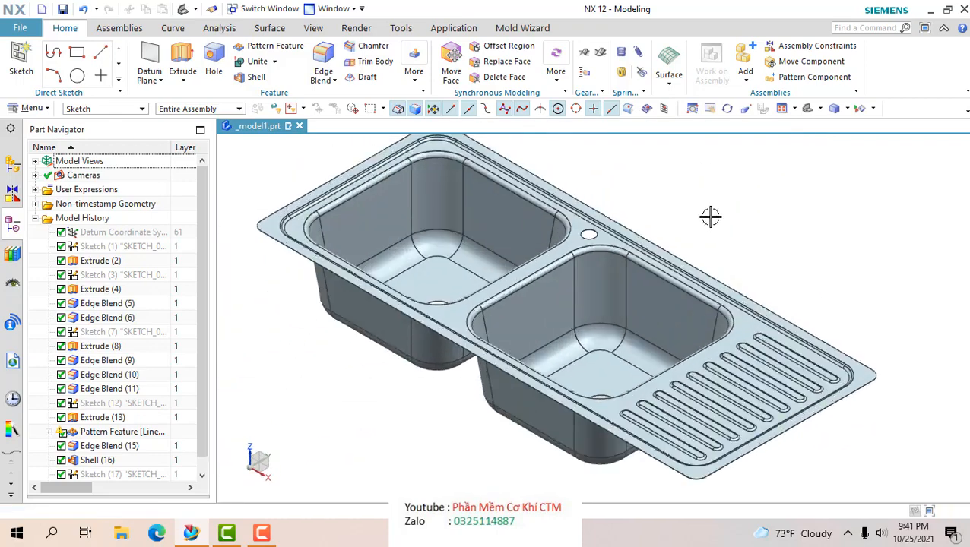
pyautogui.scroll(-1, 688, 217)
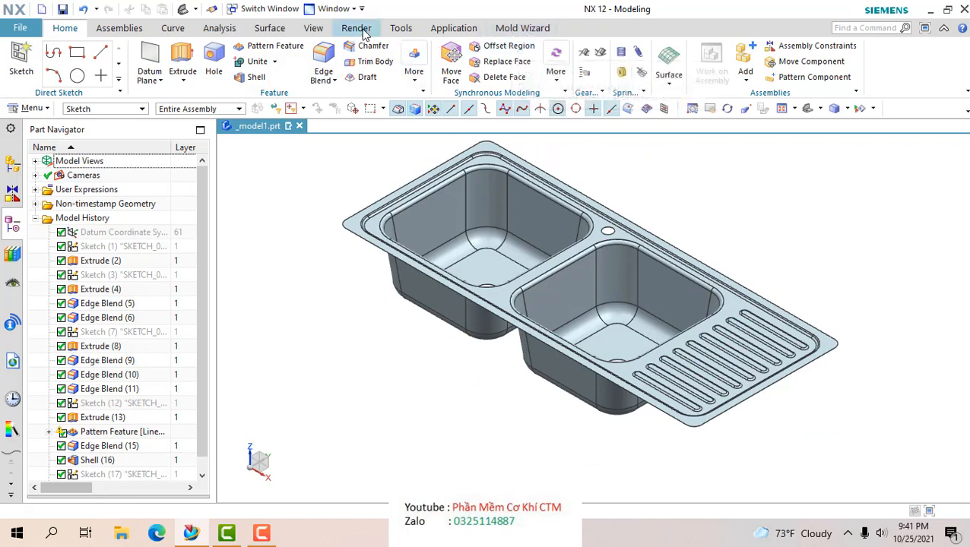
# - Turn on True Shading for the sink and change the background to White Background
pyautogui.click(321, 30)
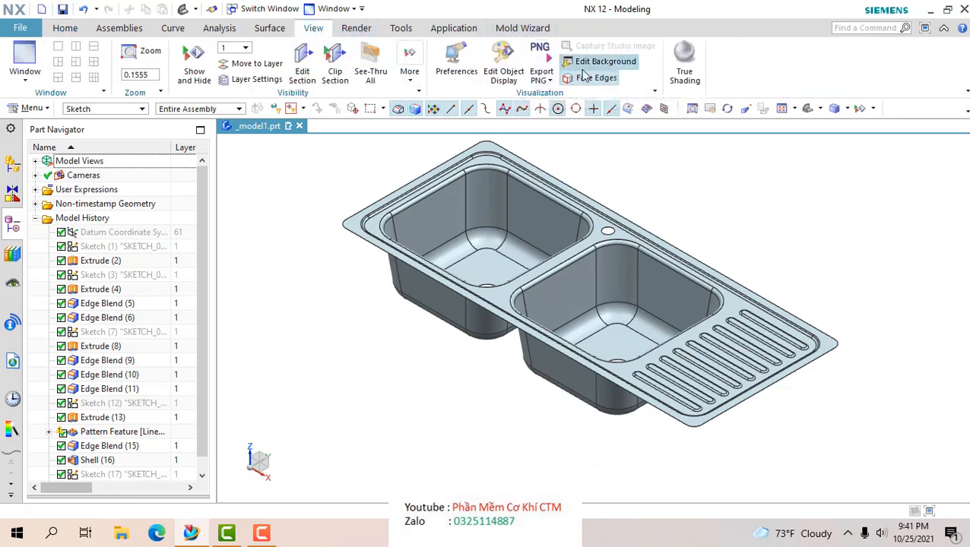
pyautogui.click(683, 73)
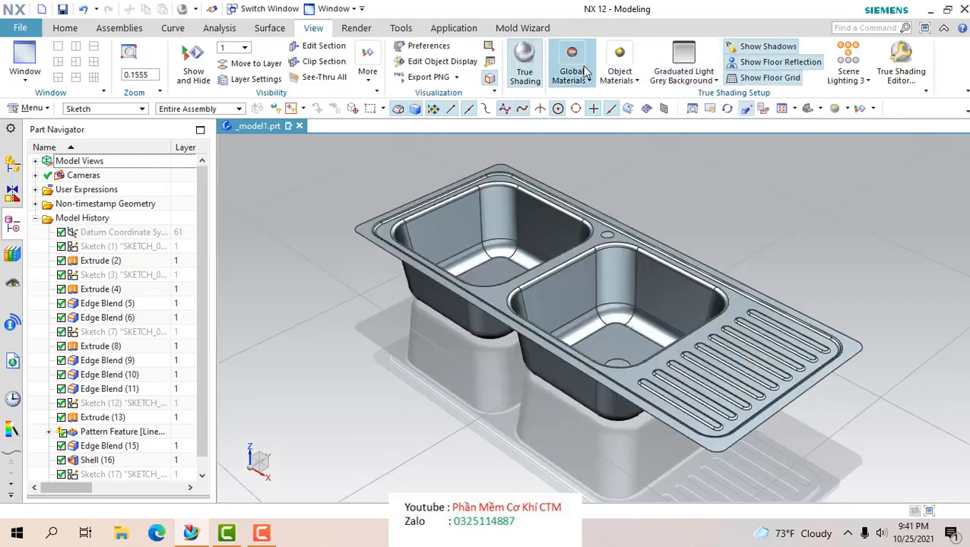
pyautogui.click(715, 82)
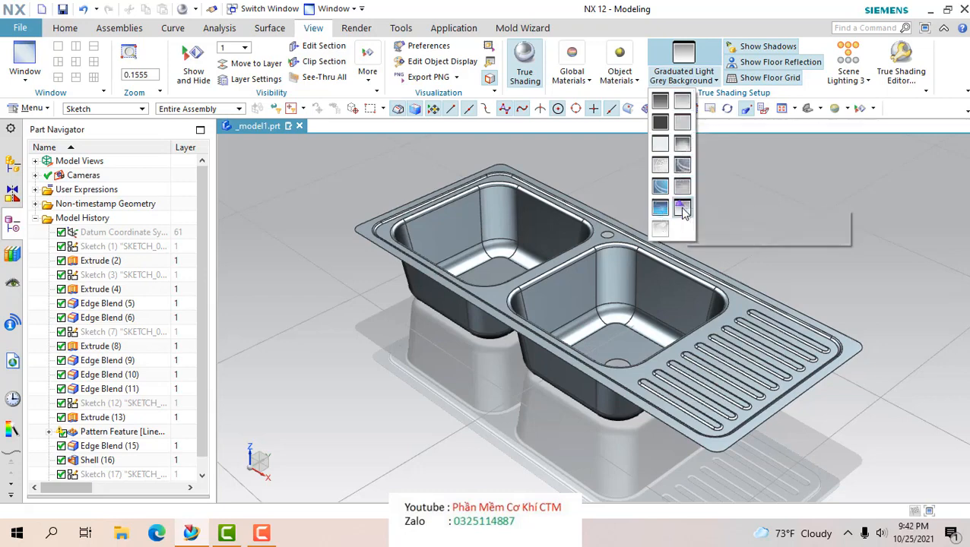
pyautogui.click(660, 147)
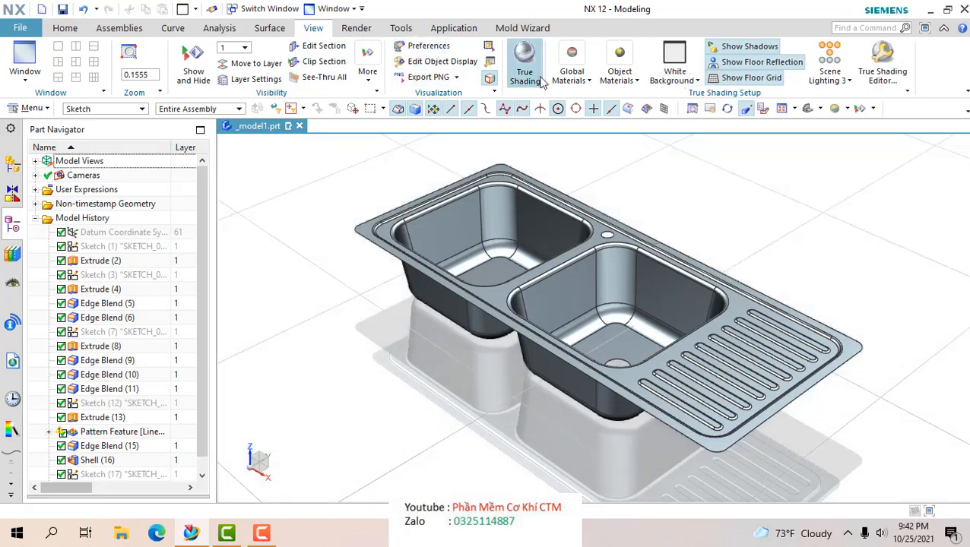
# - Try the Brushed Metal Wash global material, and replace it with the red-and-green wash material from the same row
pyautogui.click(563, 85)
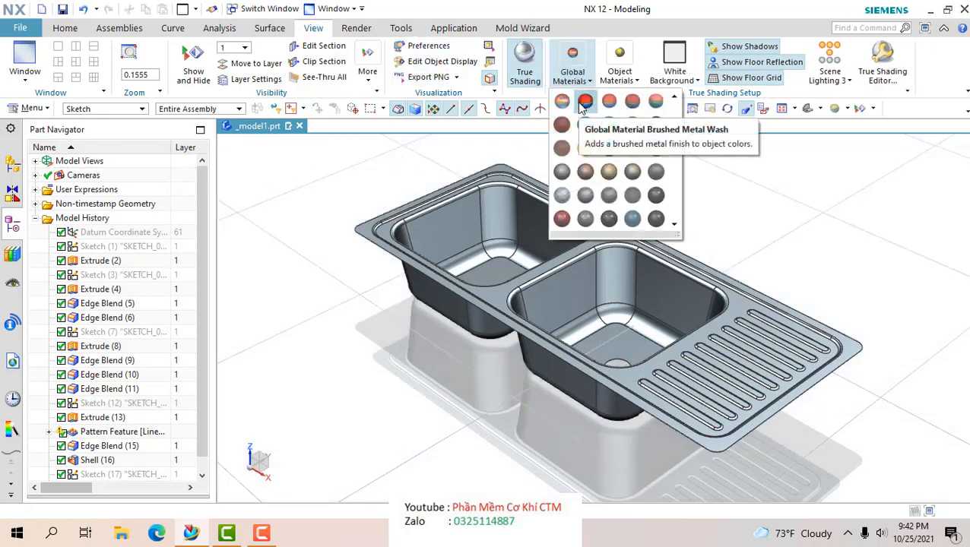
pyautogui.click(585, 101)
pyautogui.click(619, 72)
pyautogui.click(582, 81)
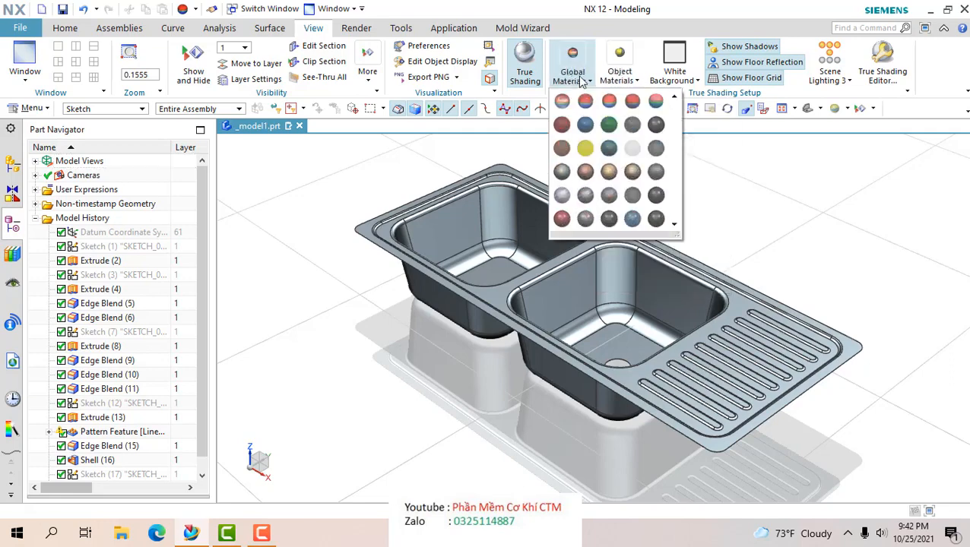
pyautogui.click(654, 105)
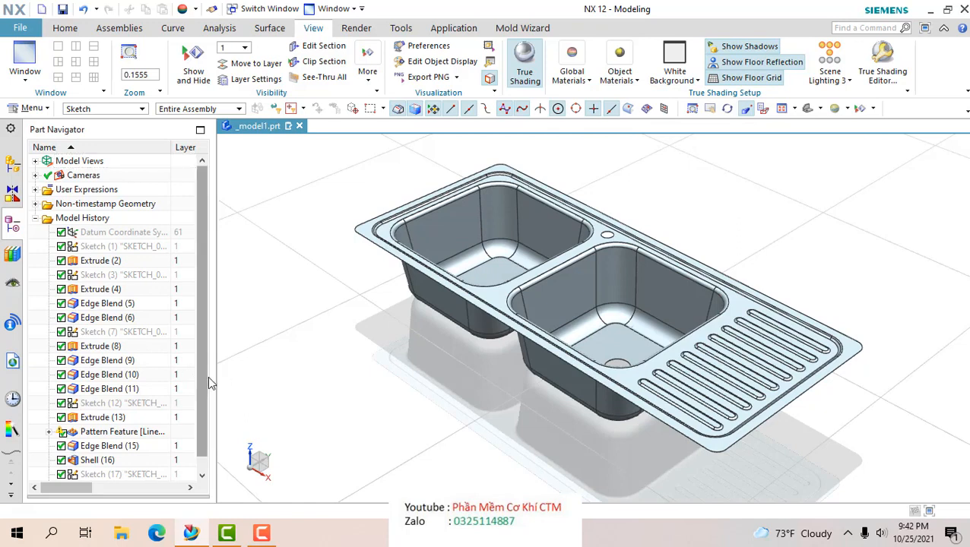
# - Narrow the Part Navigator to enlarge the graphics area
pyautogui.moveTo(213, 372); pyautogui.dragTo(149, 352)
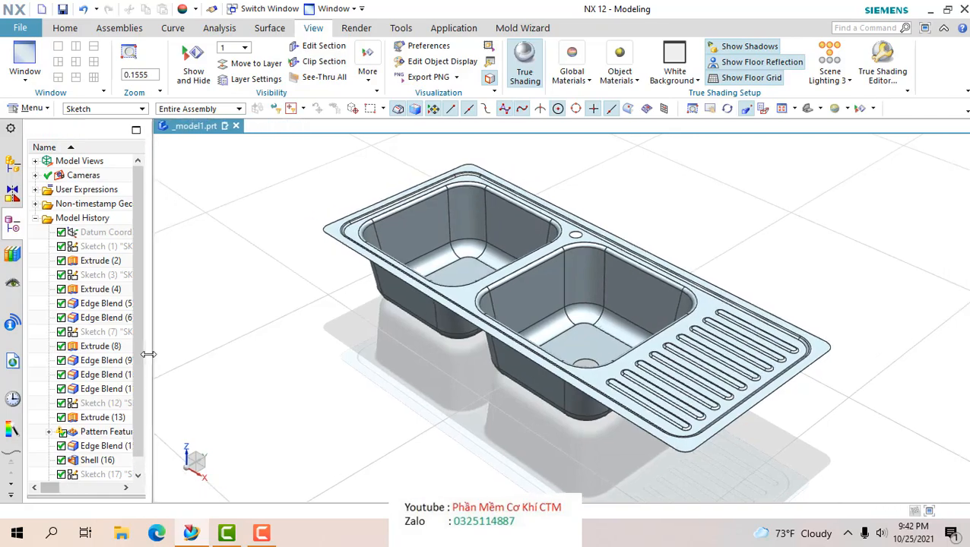